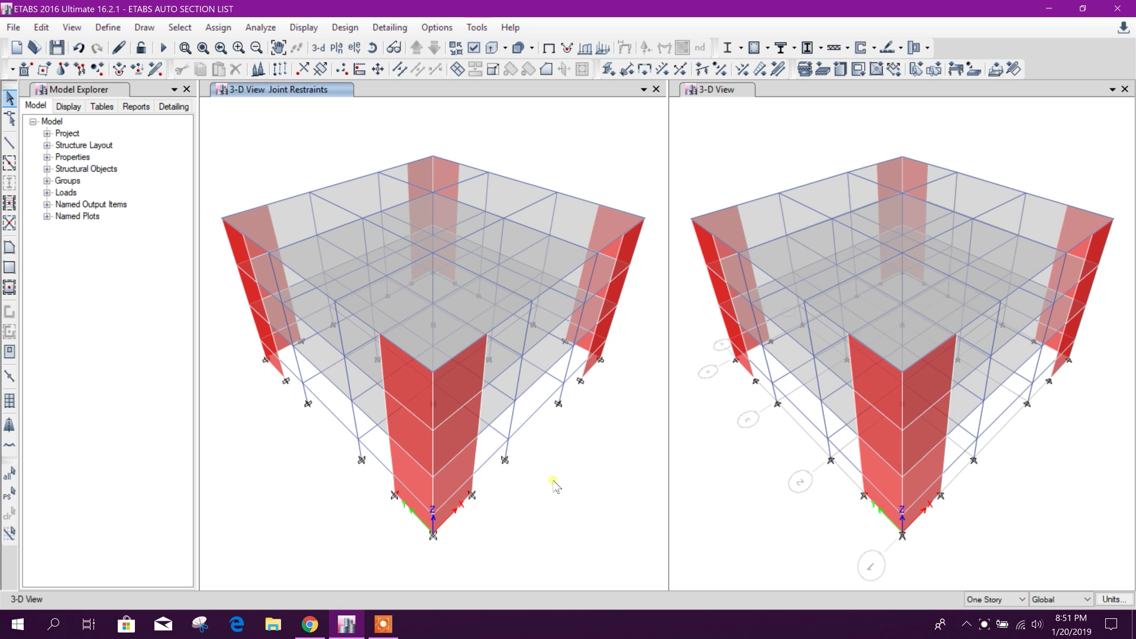
Open the Frame Sections list and select the B30x60 beam section.
middle_drag(552, 482, 584, 499)
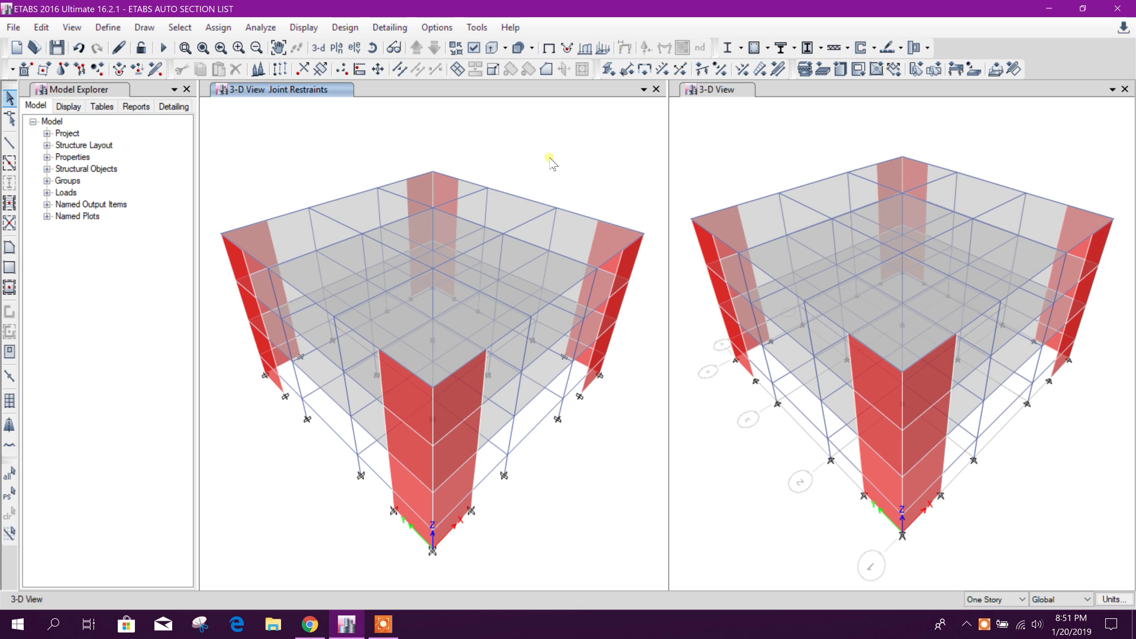
middle_drag(561, 166, 559, 151)
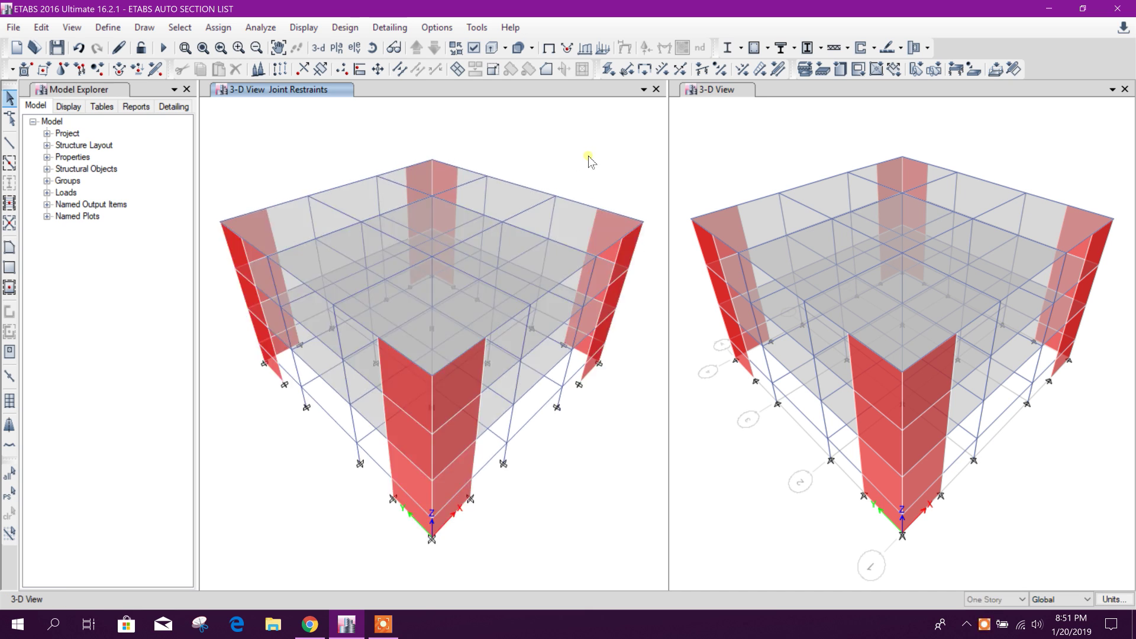
click(108, 27)
mouse_move(160, 70)
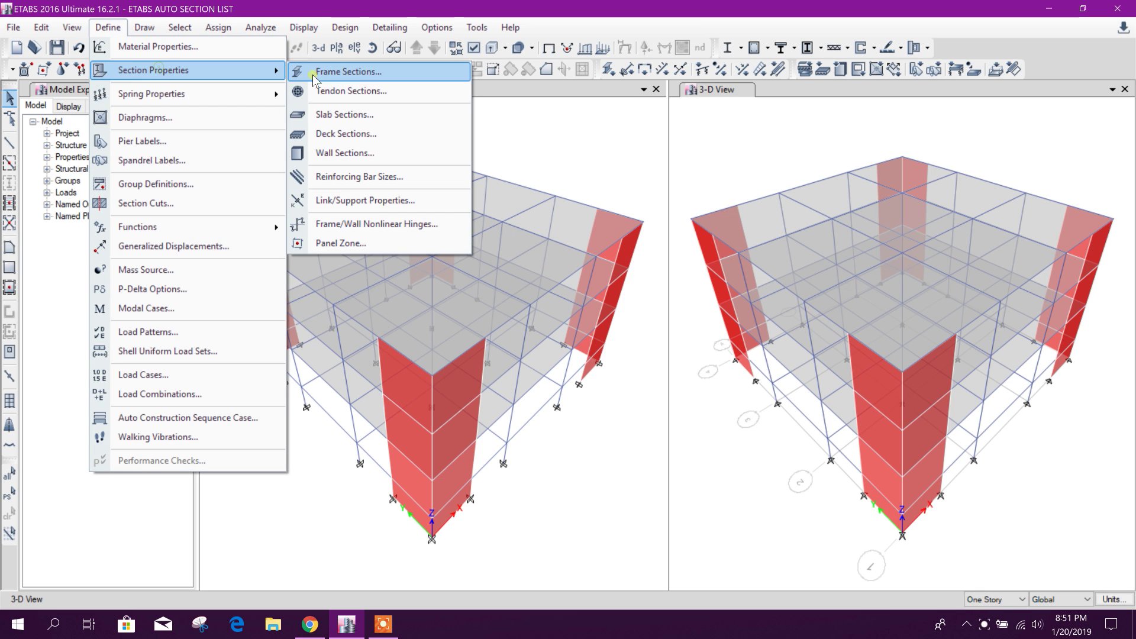
click(332, 72)
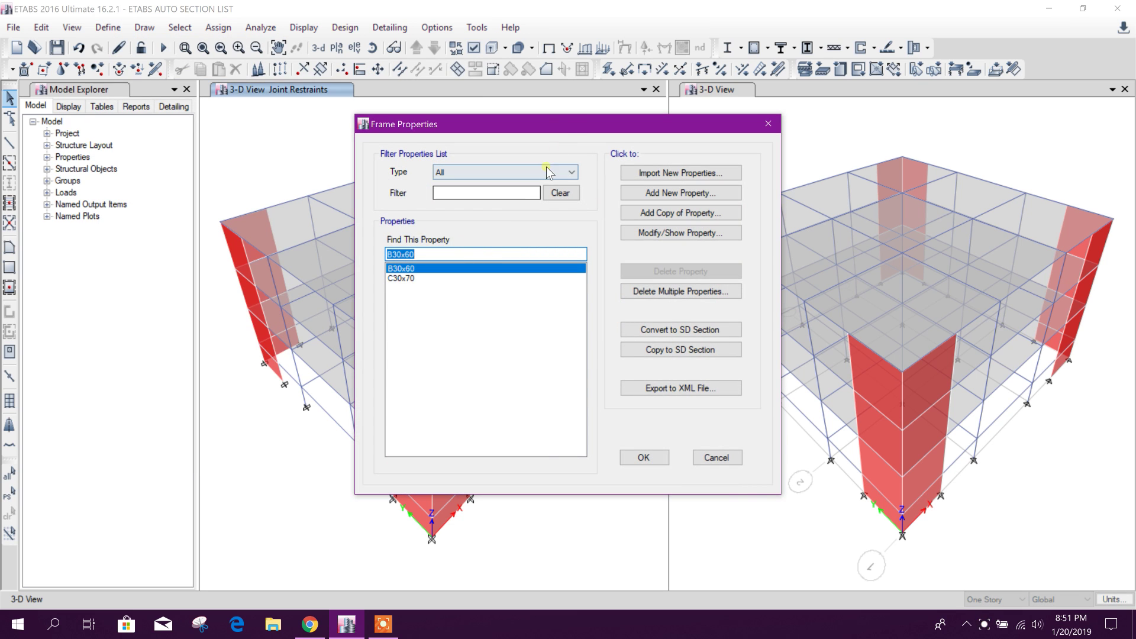
drag(571, 124, 437, 93)
click(298, 248)
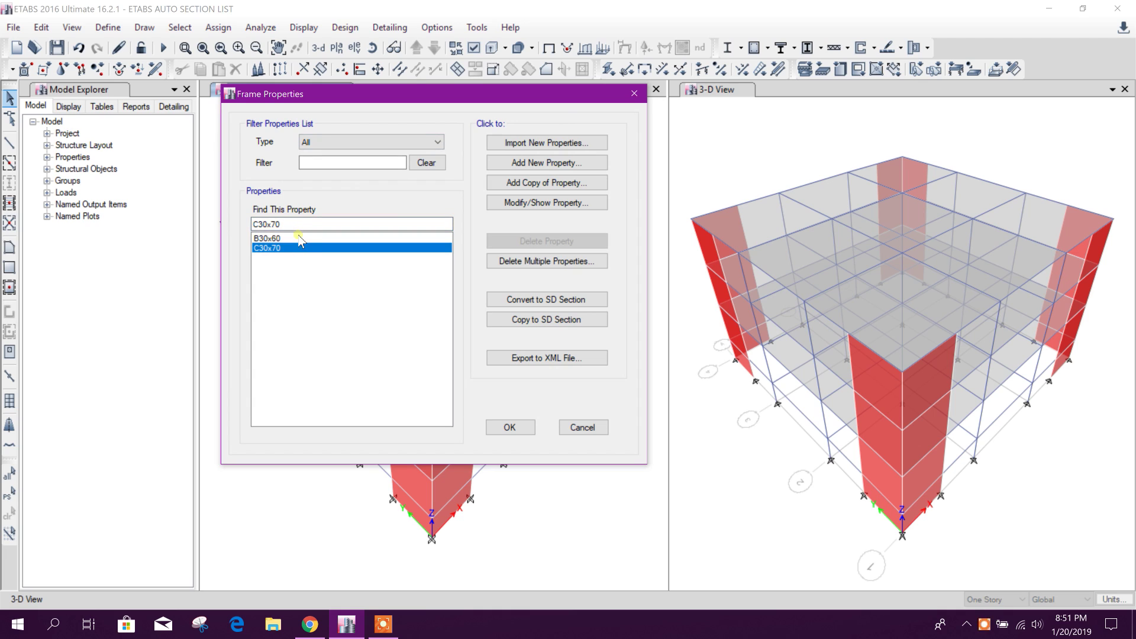
click(274, 238)
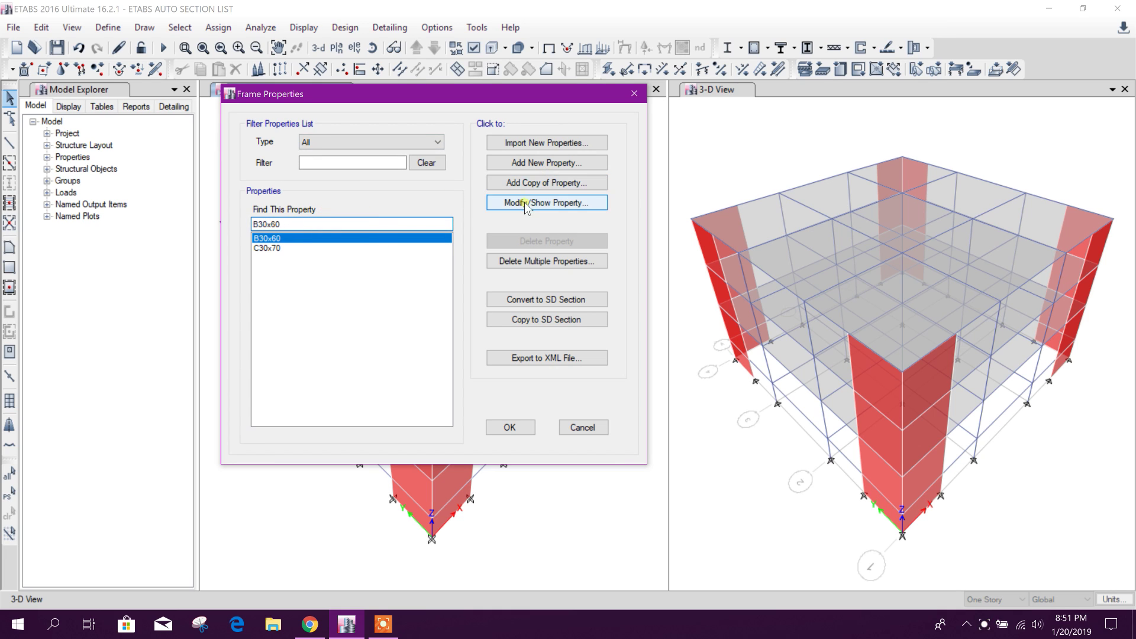
Copy B30x60 as a new section B30x70 with depth 0.7 m.
click(539, 183)
drag(420, 88, 551, 89)
text(B)
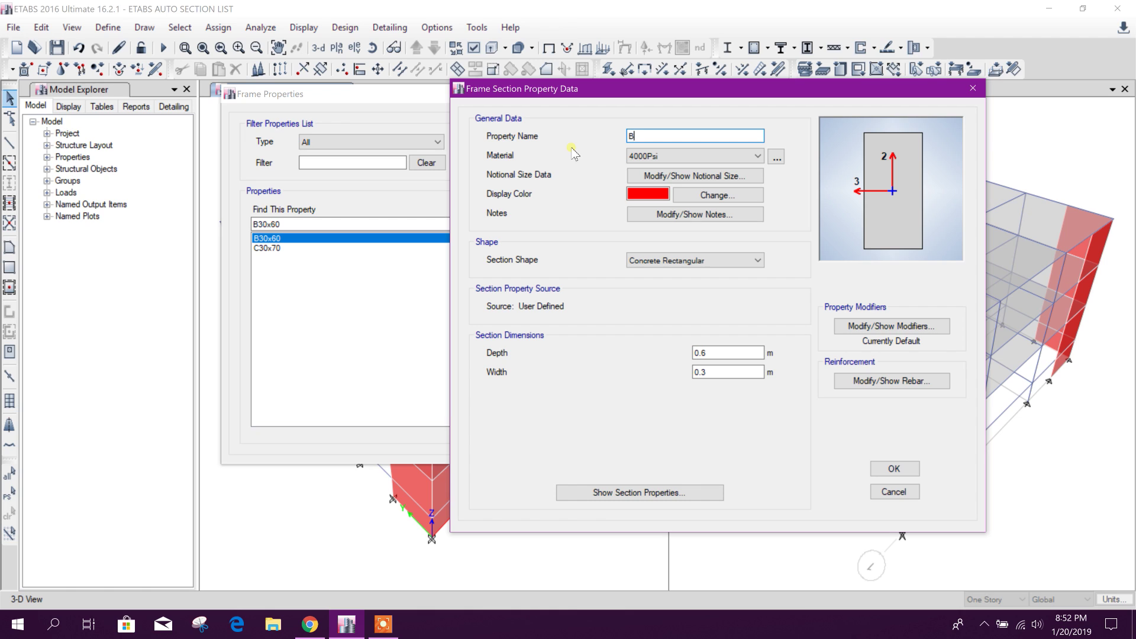
text(60x30)
double_click(653, 136)
text(B6)
click(702, 353)
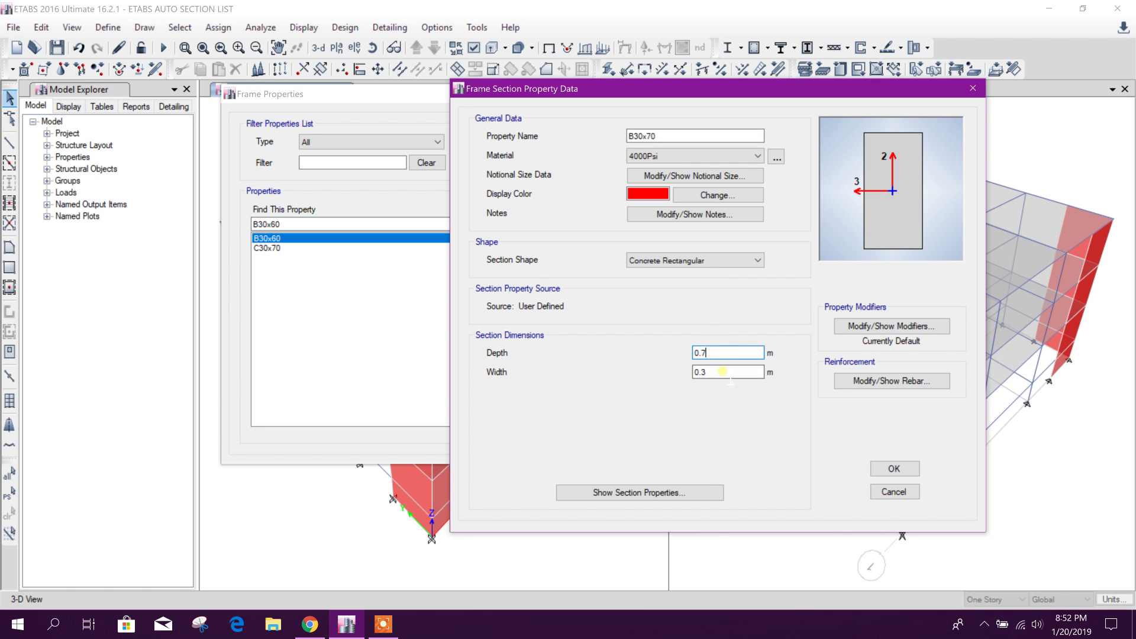
click(883, 469)
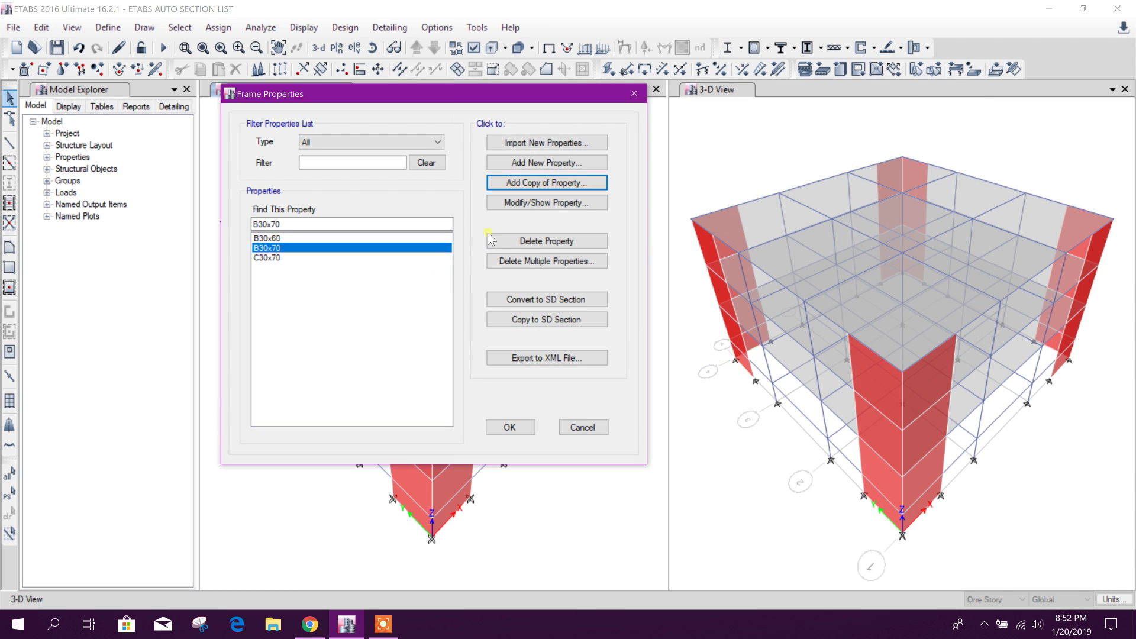
Create beam sections B30x50 (0.5 m deep) and B25x50 (0.25 m wide).
click(533, 183)
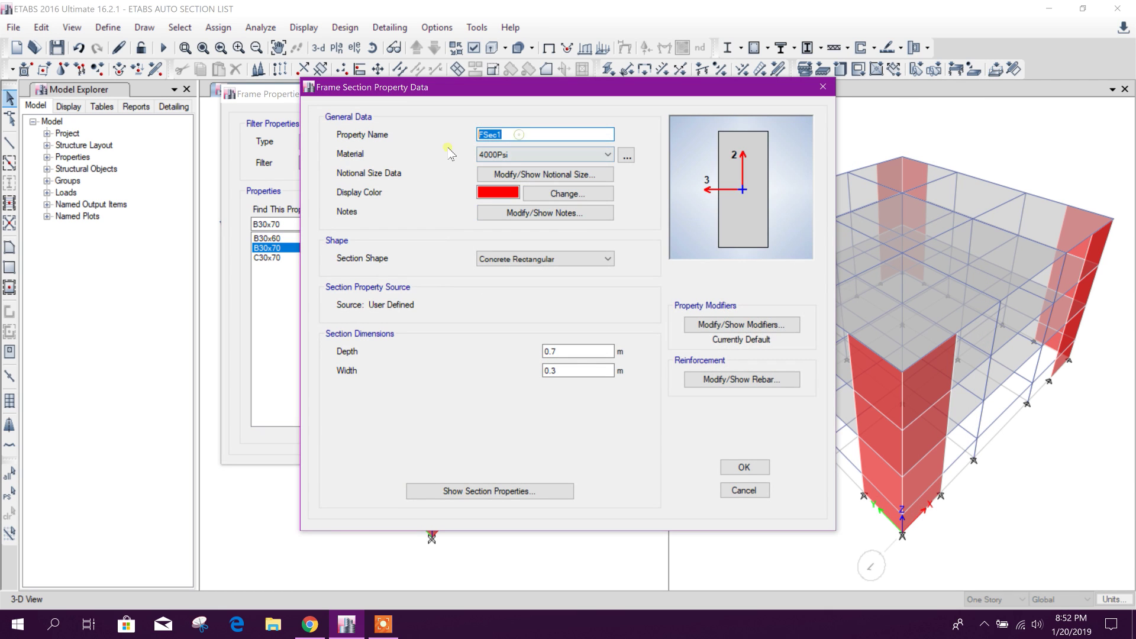
text(B30x50)
click(569, 352)
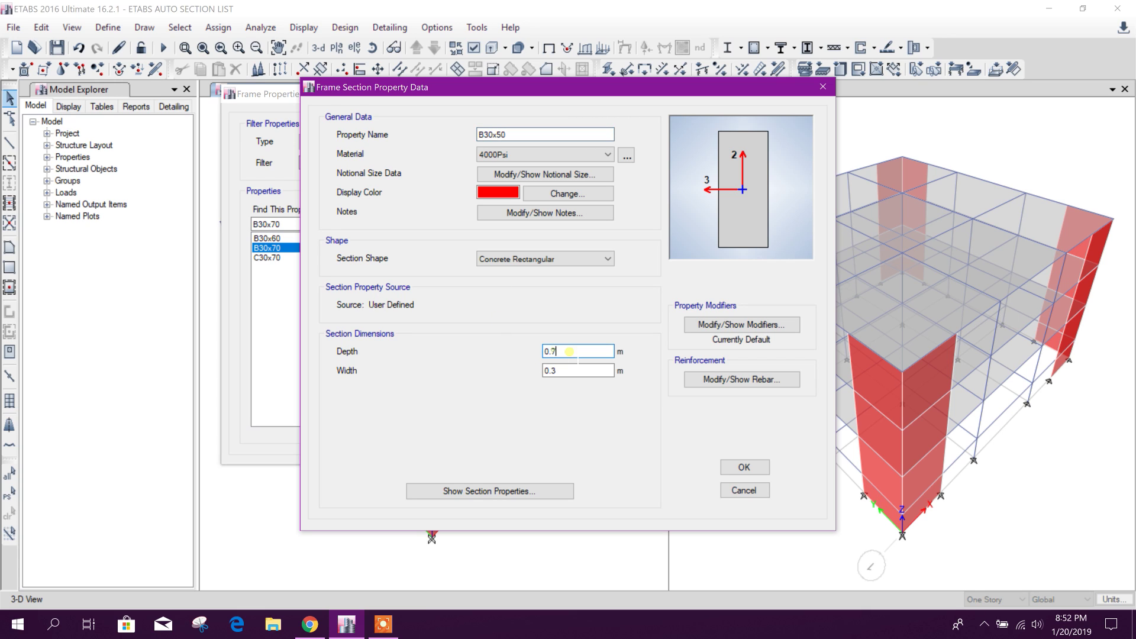
text(0)
click(740, 468)
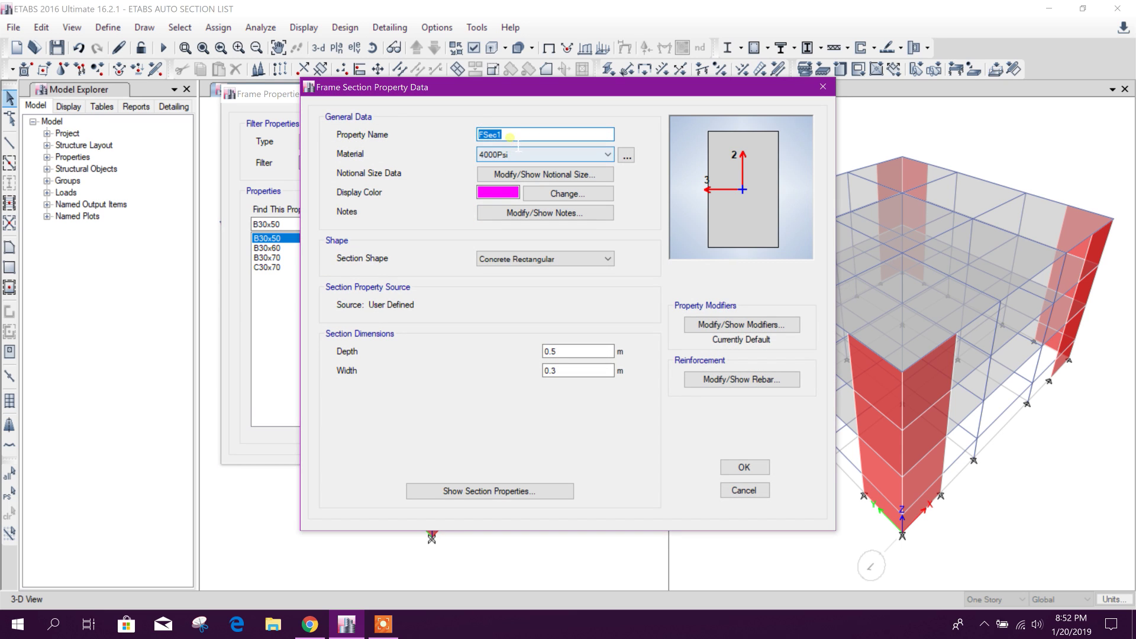
text(B25x50)
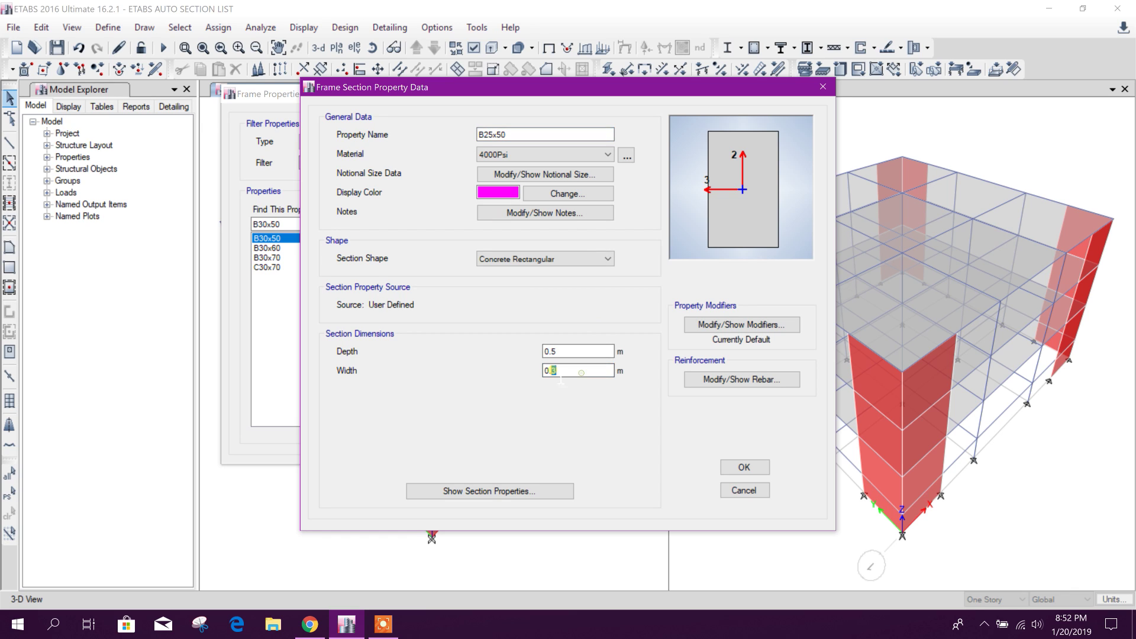
click(562, 373)
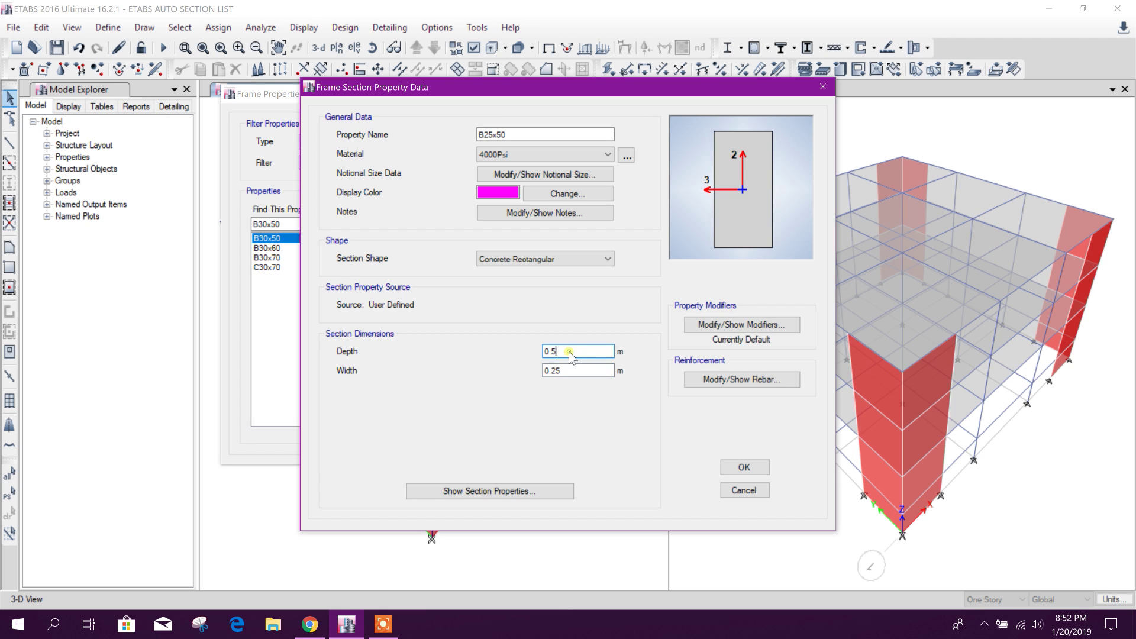
click(742, 467)
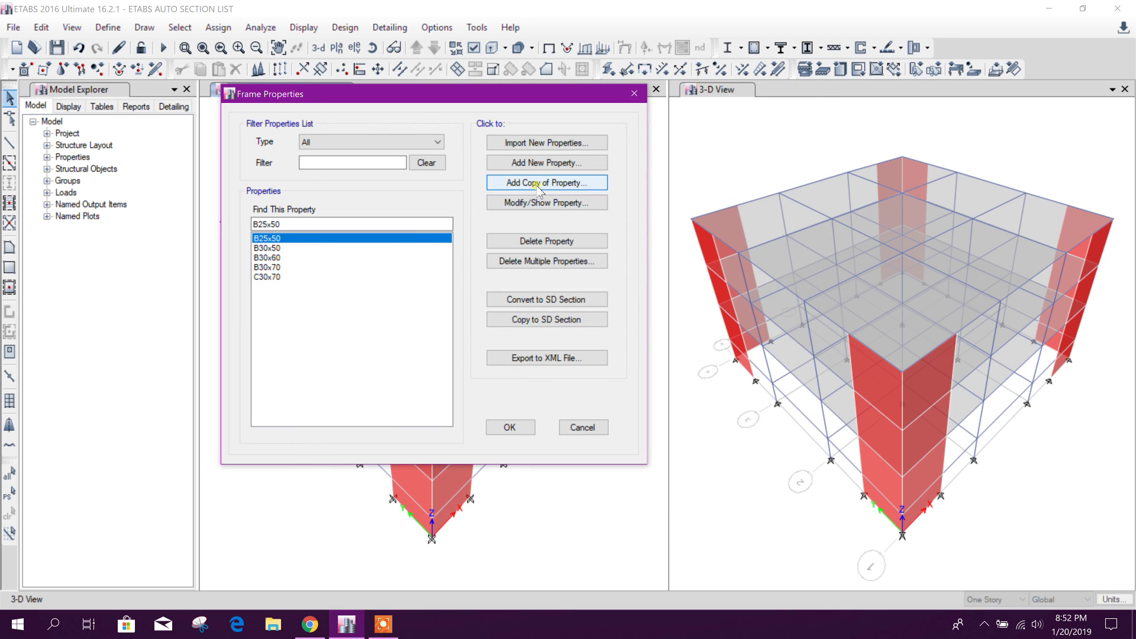
Copy B25x50 as beam section B25x60 with depth 0.6 m.
click(507, 182)
text(B25)
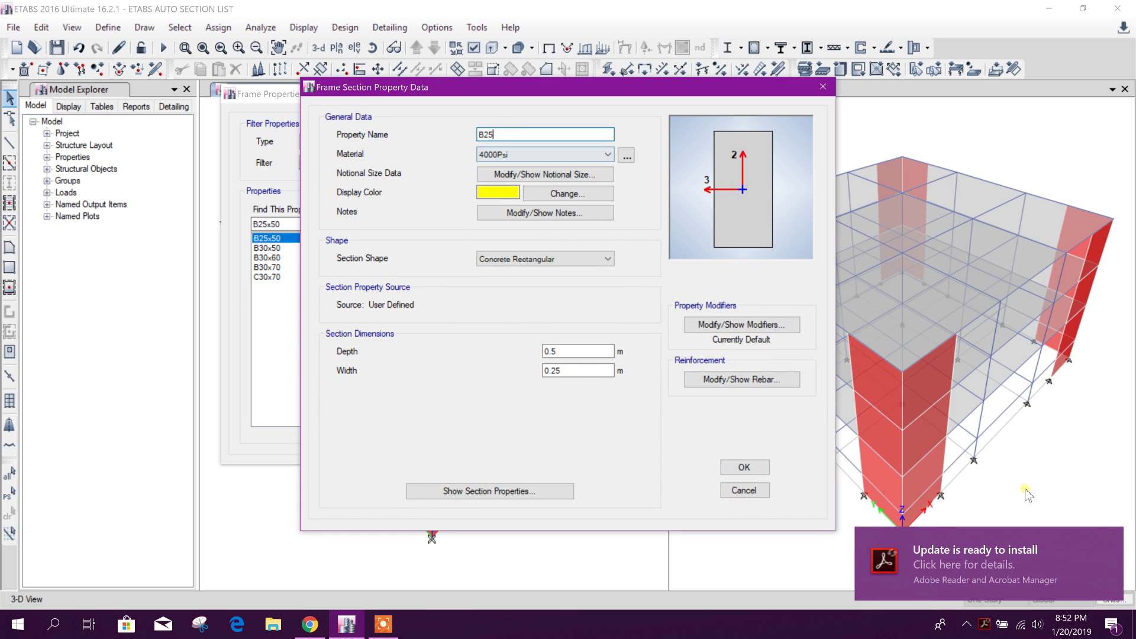
click(861, 393)
click(511, 123)
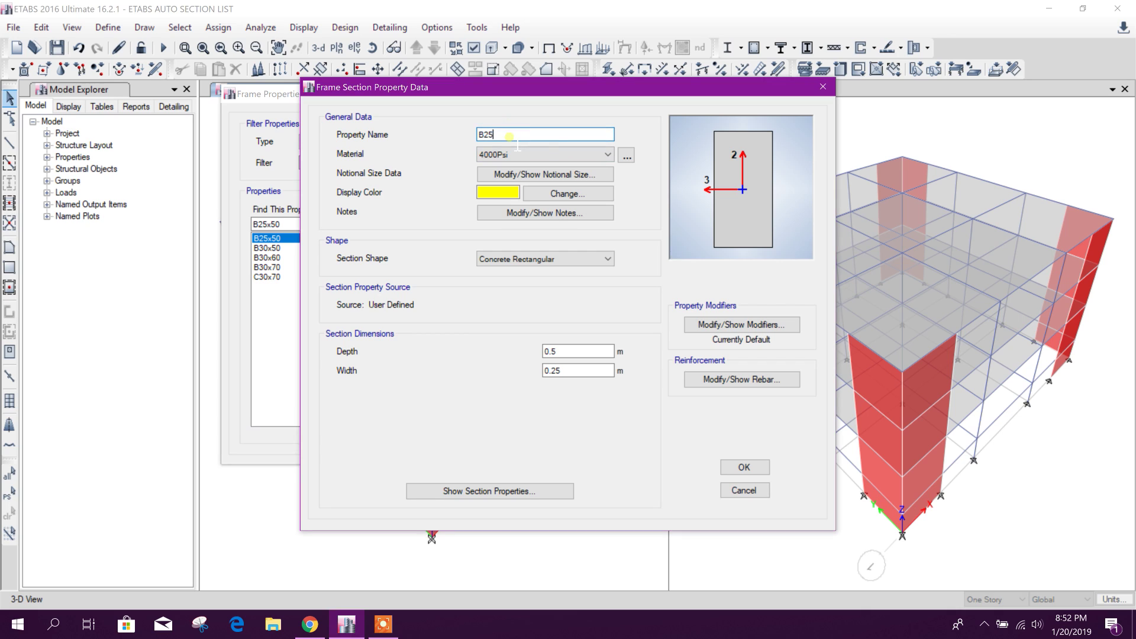
text(x60)
click(561, 351)
click(744, 467)
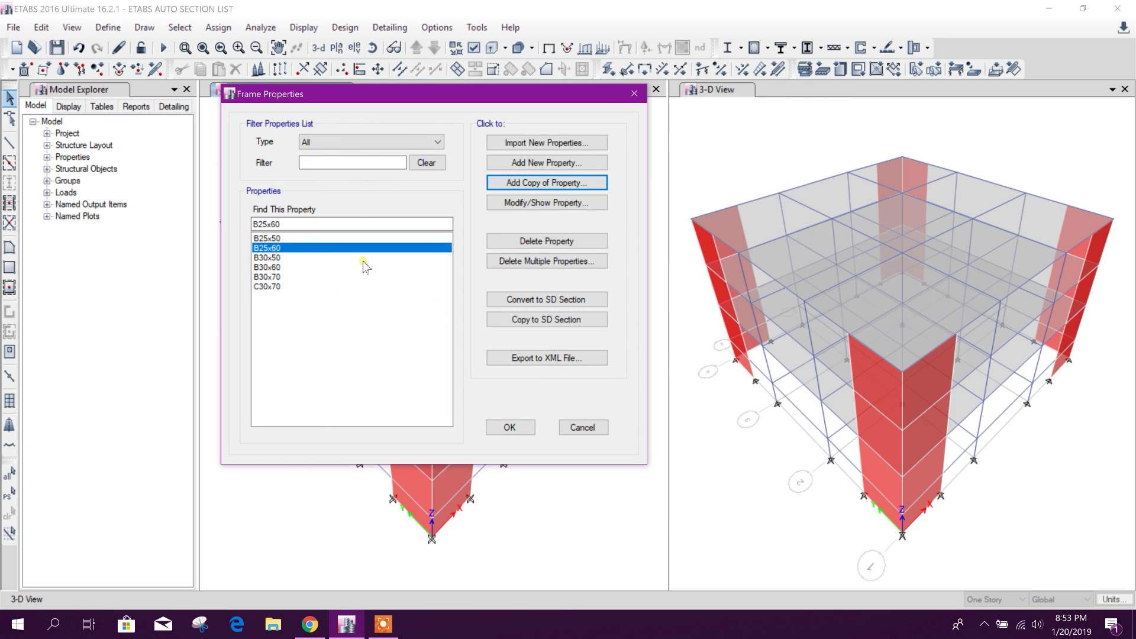
mouse_move(308, 249)
mouse_down()
mouse_move(292, 255)
mouse_move(295, 239)
mouse_move(287, 268)
mouse_move(288, 244)
mouse_up()
Copy C30x70 as column section C30x60 with depth 0.6 m.
click(278, 286)
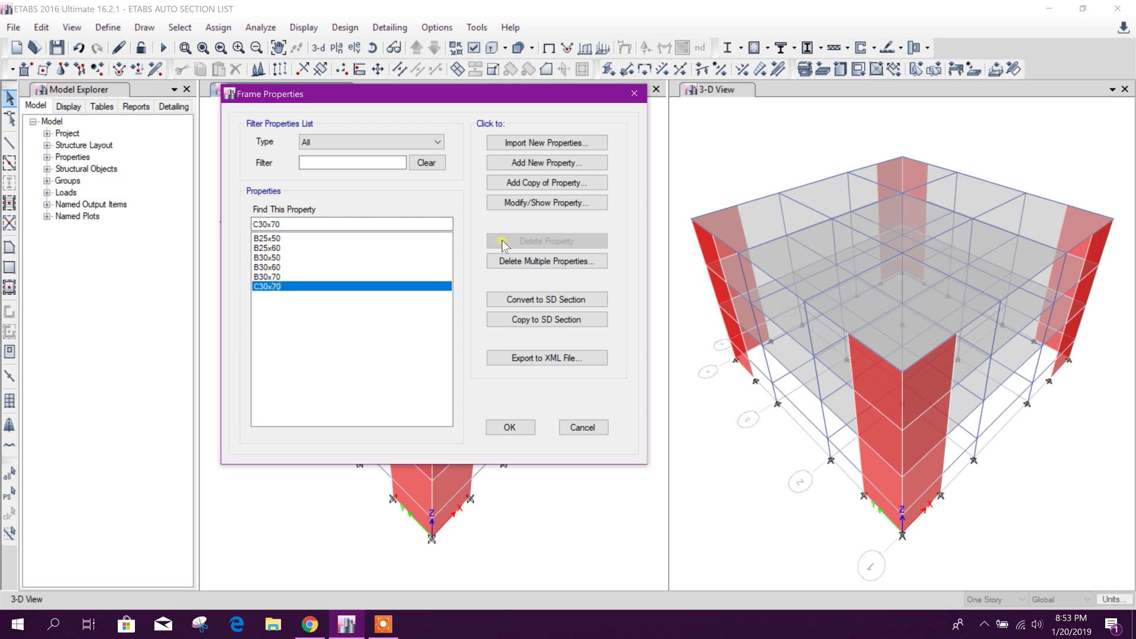
click(535, 183)
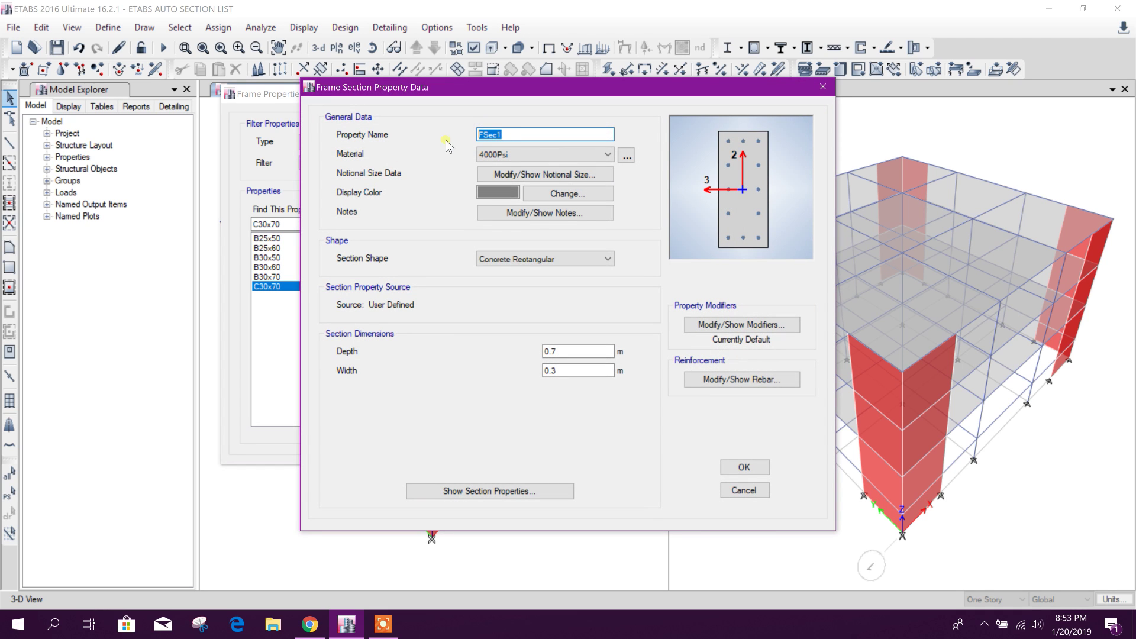
text(C30x60)
drag(549, 352, 560, 359)
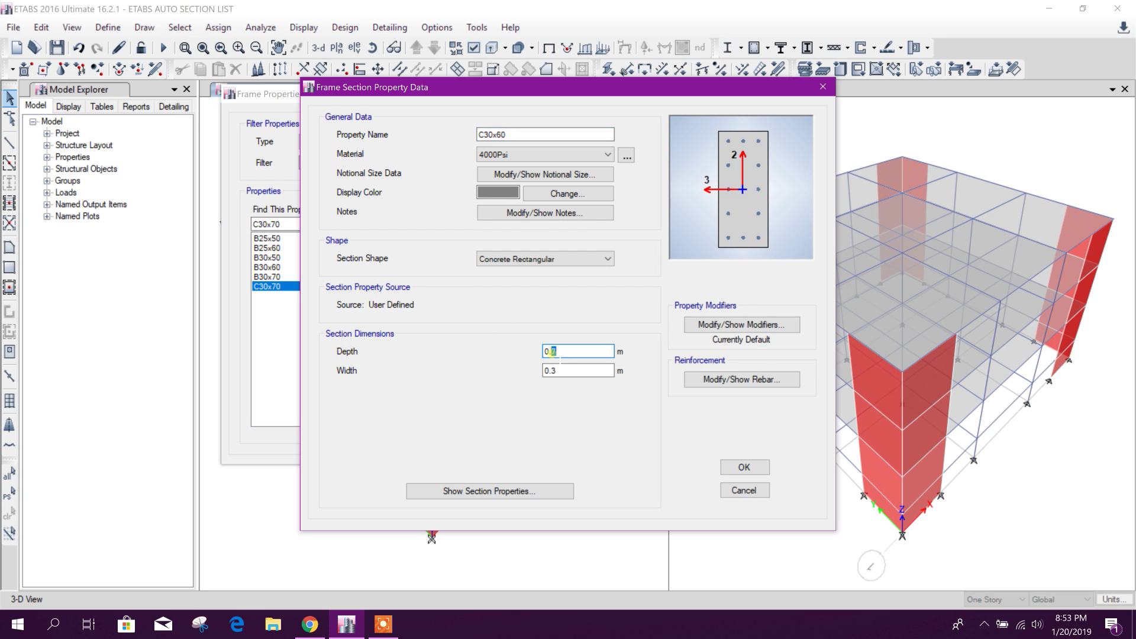
text(6)
click(743, 467)
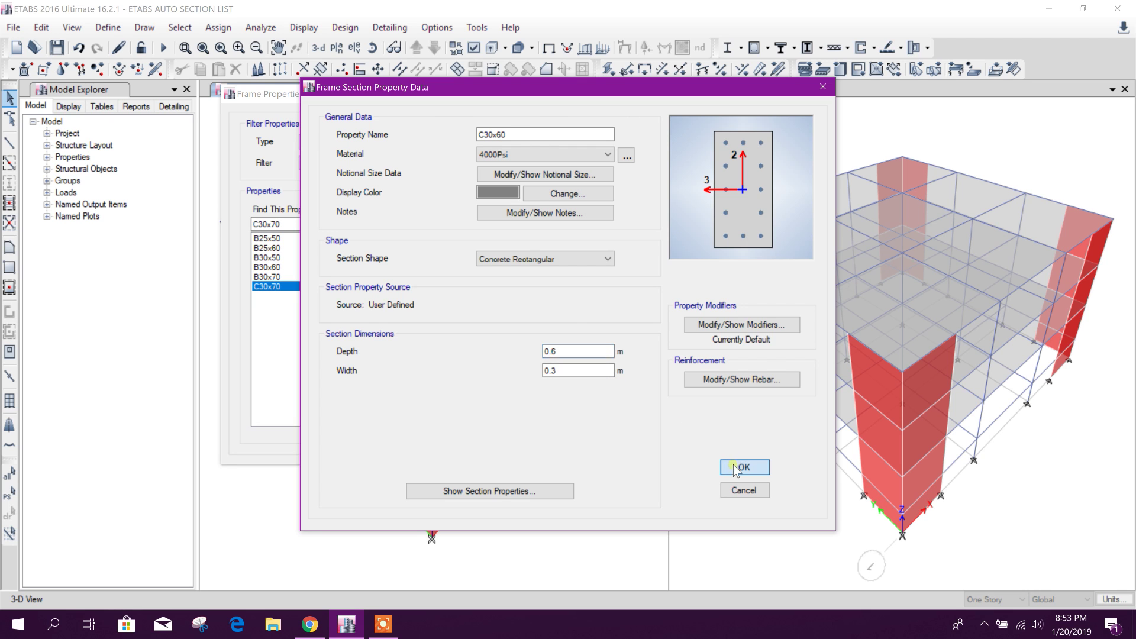
Copy C30x60 as C60x30 with depth 0.3 m and width 0.6 m.
click(539, 183)
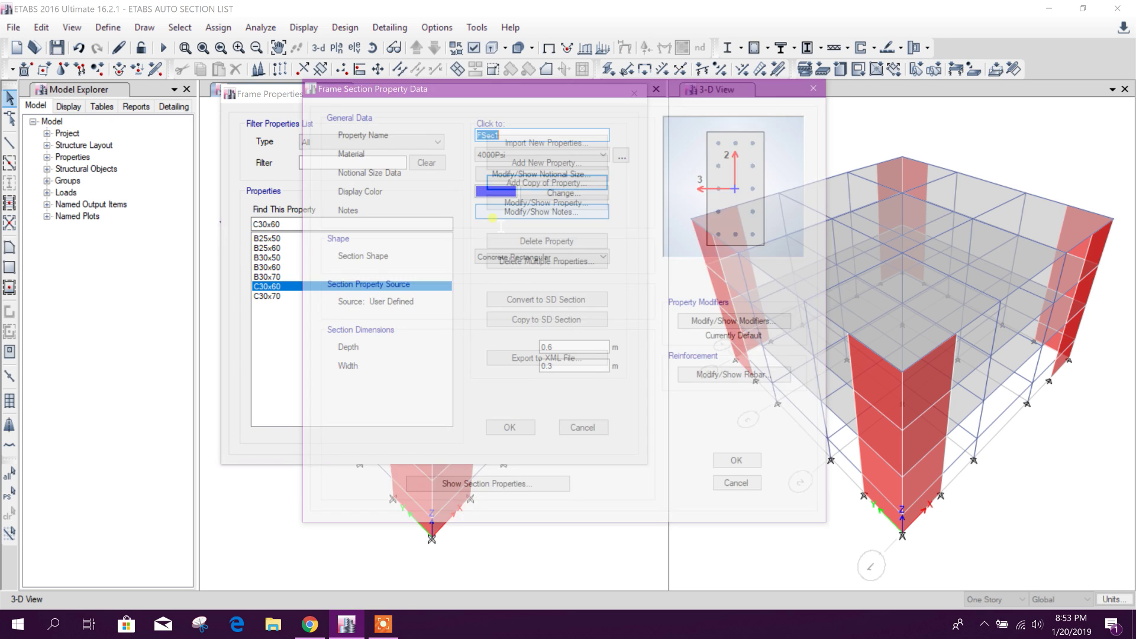
text(C60x30)
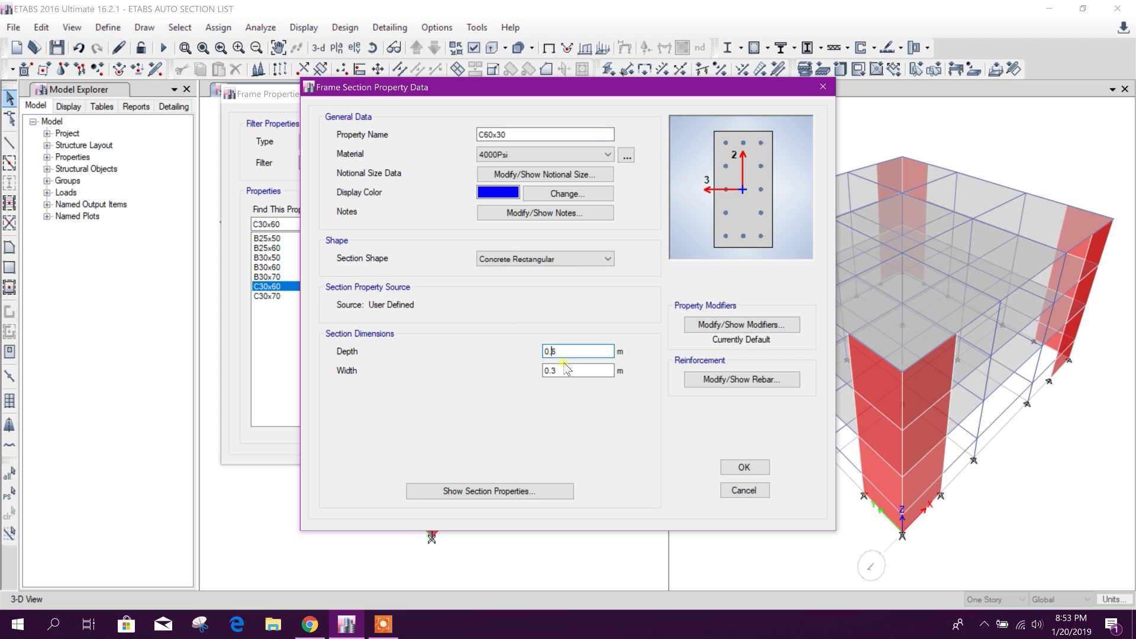
click(561, 371)
drag(557, 351, 550, 371)
text(30x)
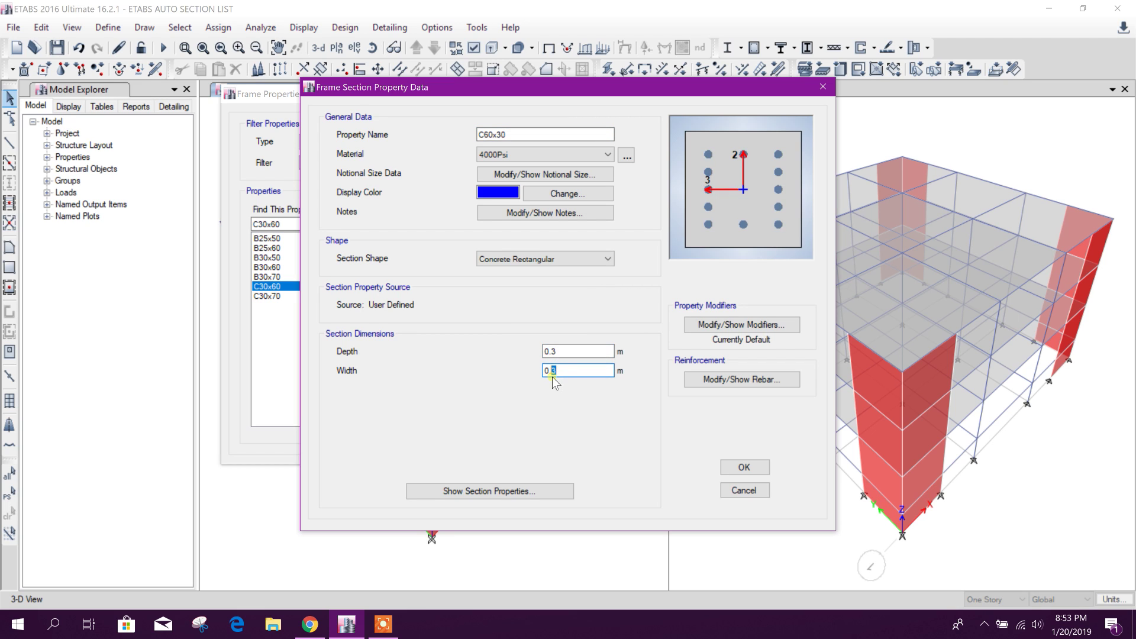
text(6)
click(574, 352)
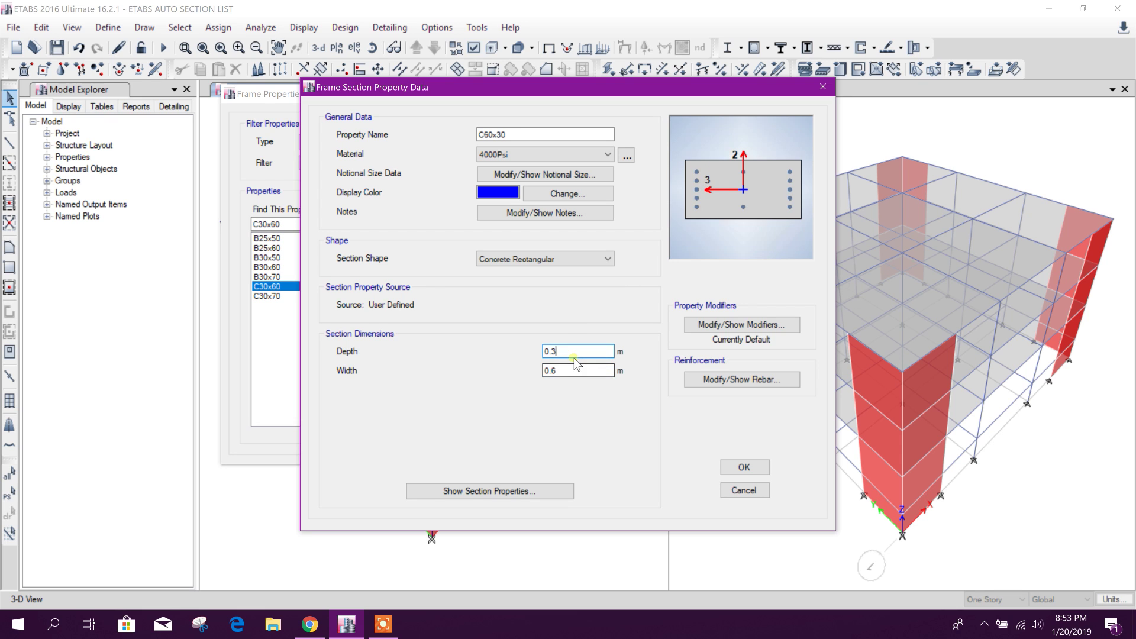
click(731, 467)
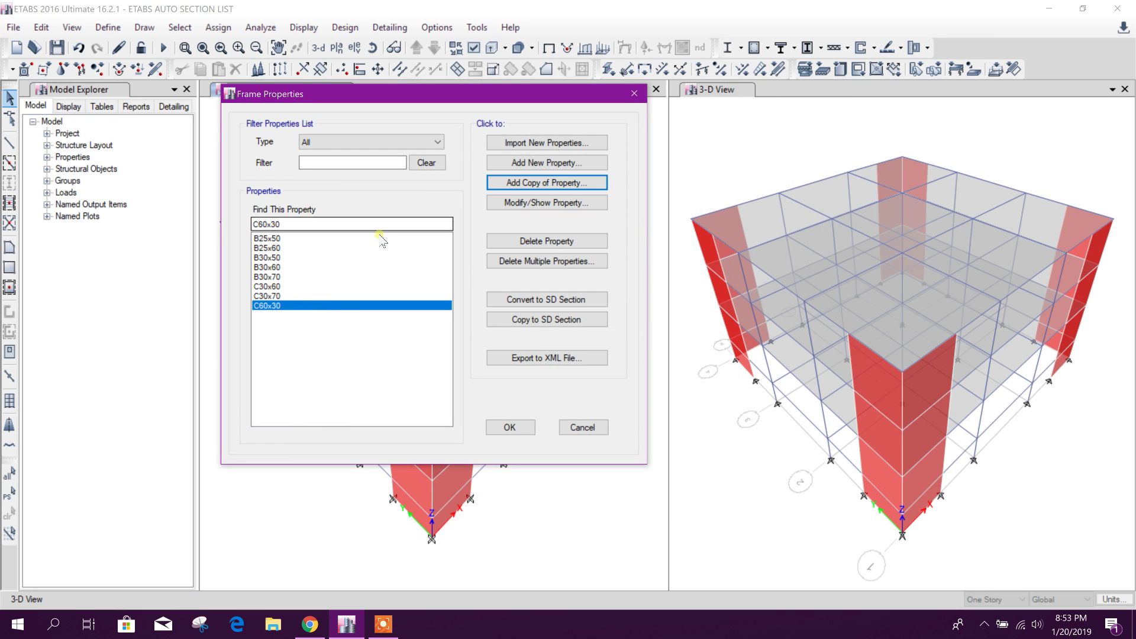
Copy C30x70 as column section C70x30 with depth 0.3 m and width 0.7 m.
click(312, 296)
click(522, 188)
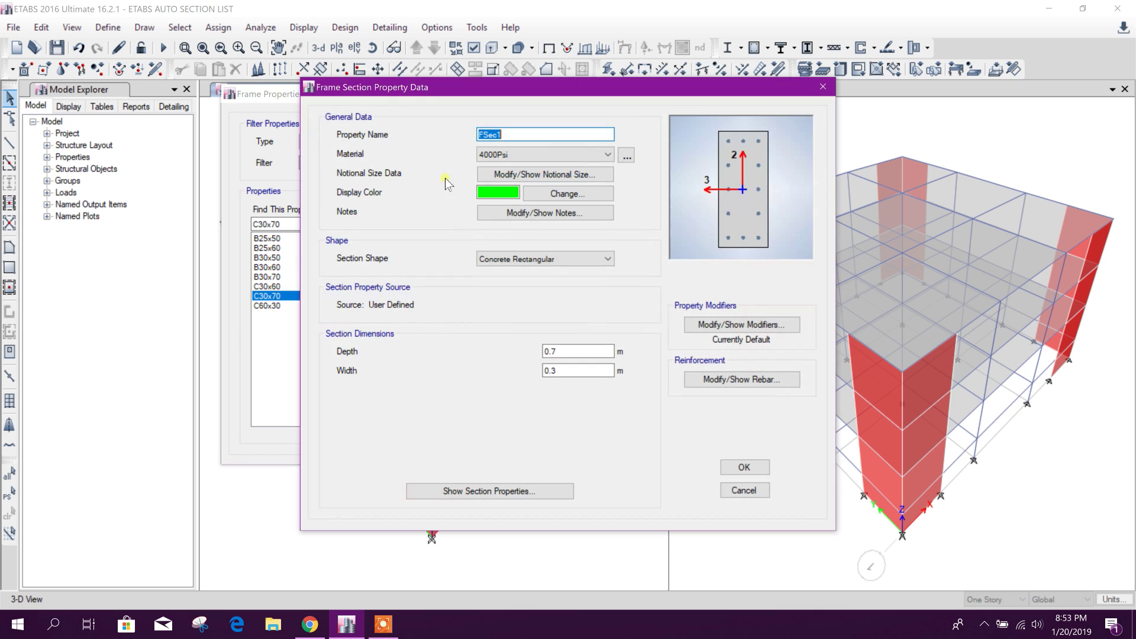
text(C70x30)
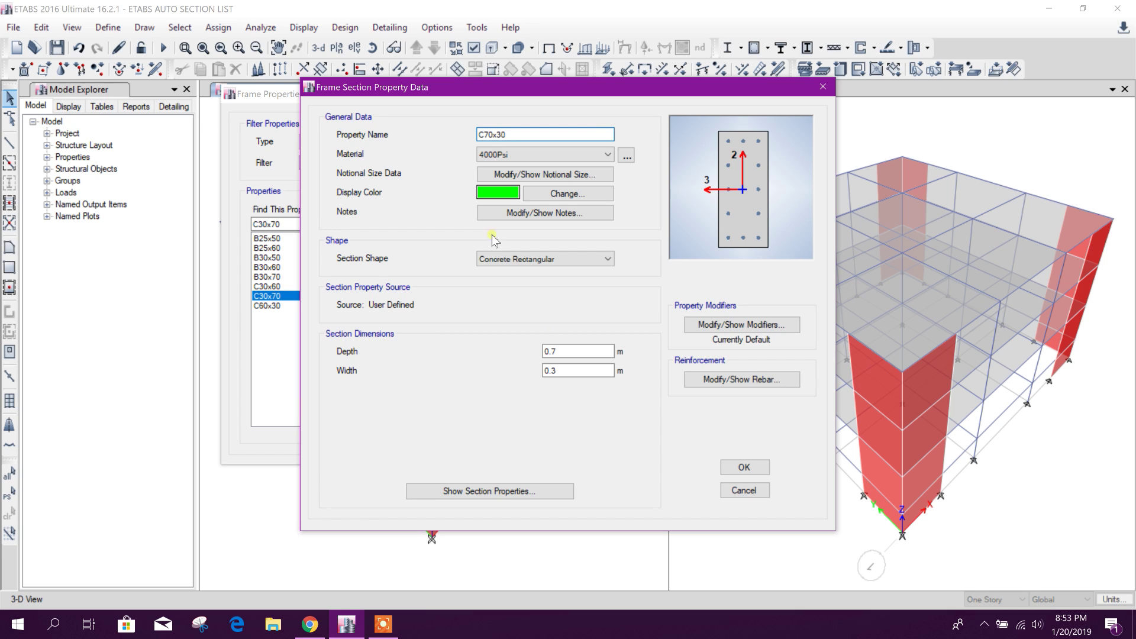
double_click(575, 353)
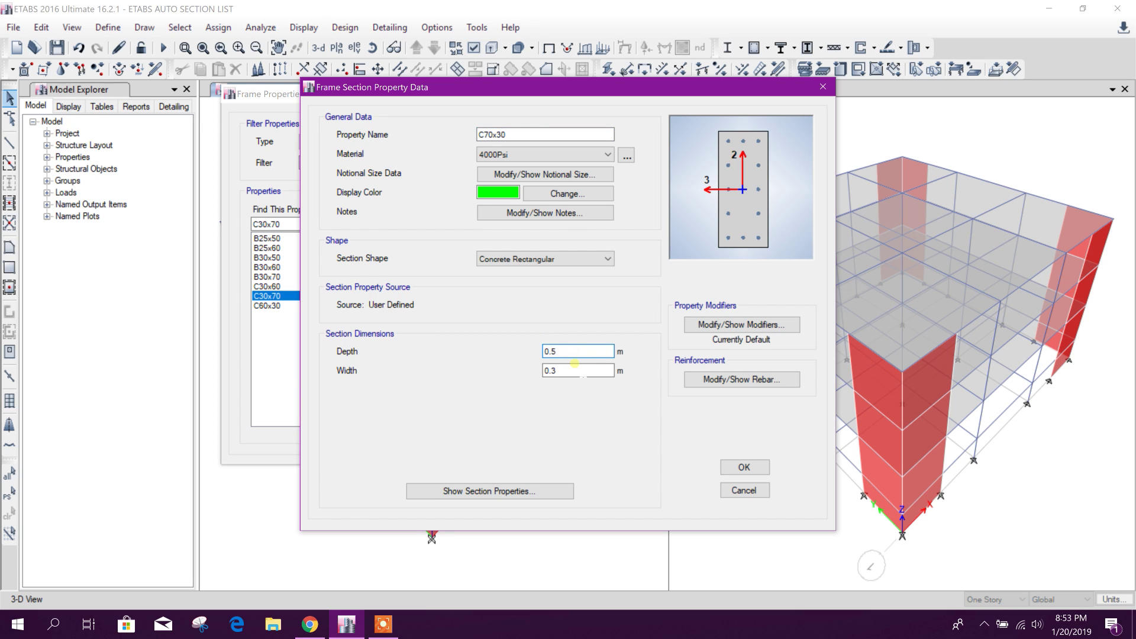
double_click(555, 353)
text(3)
click(557, 371)
text(7)
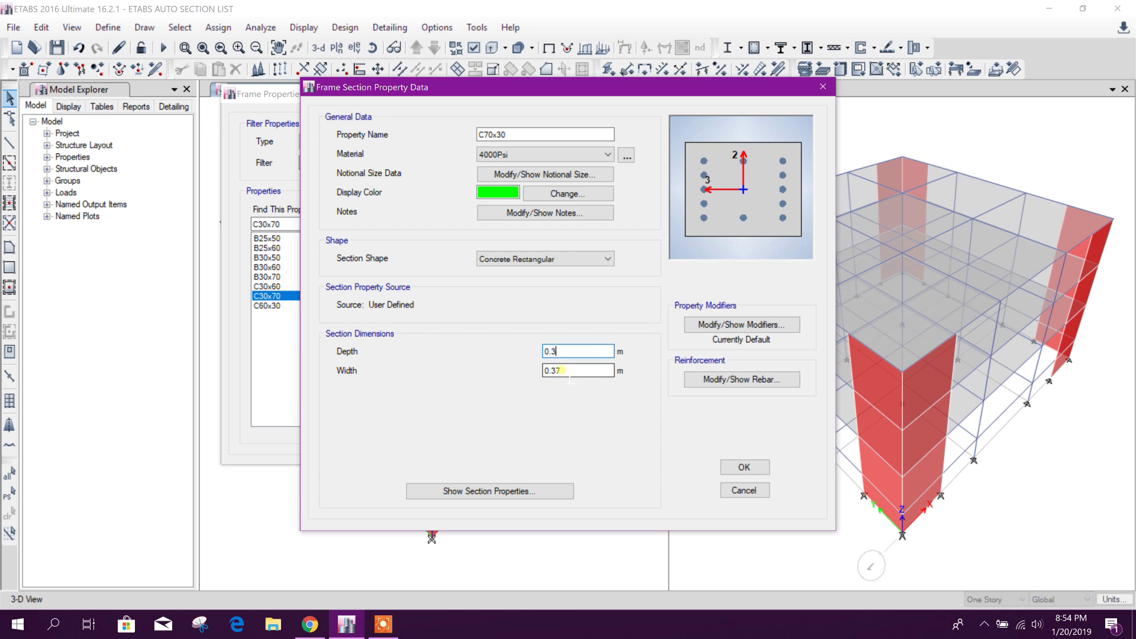
key(Left)
key(BackSpace)
click(576, 353)
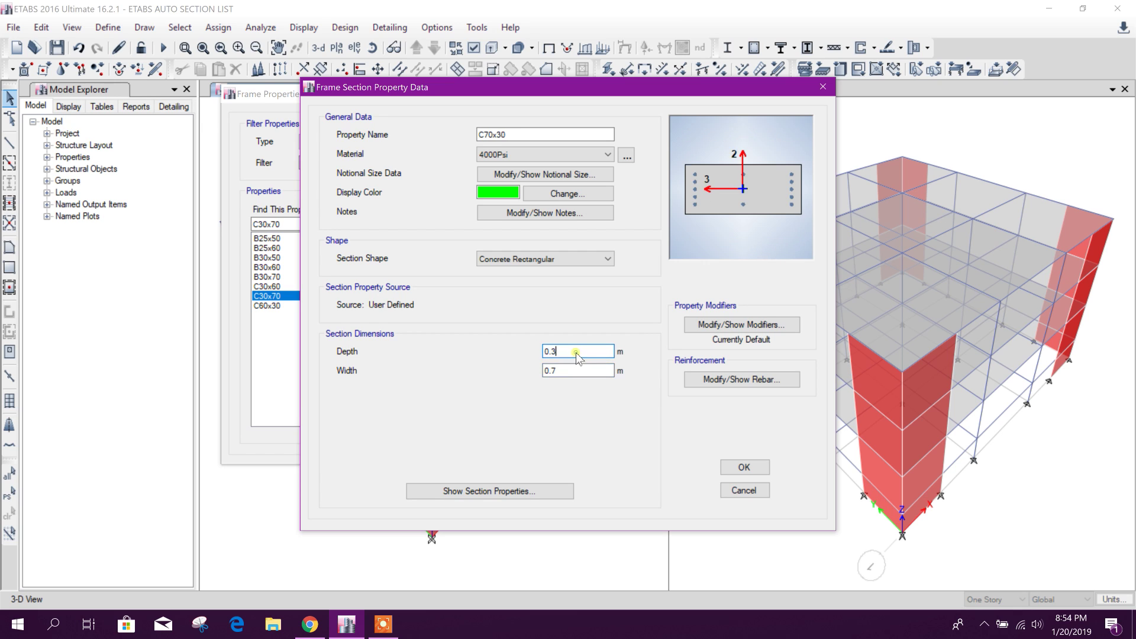
click(744, 467)
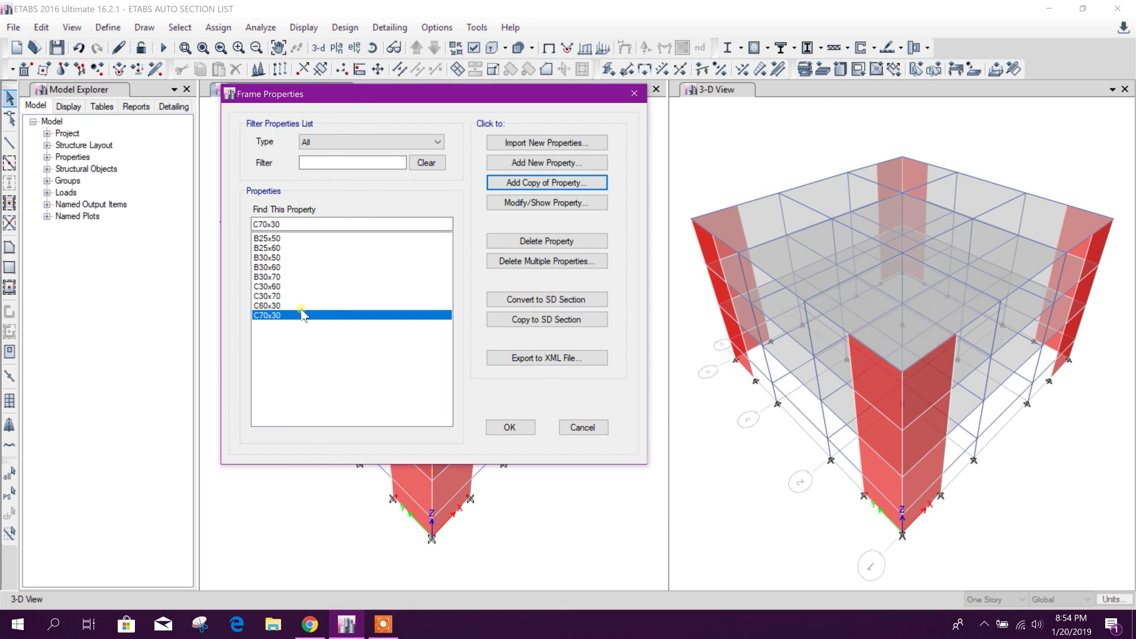
Copy C30x70 as column section C30x50 with depth 0.5 m.
click(287, 288)
click(287, 298)
click(287, 304)
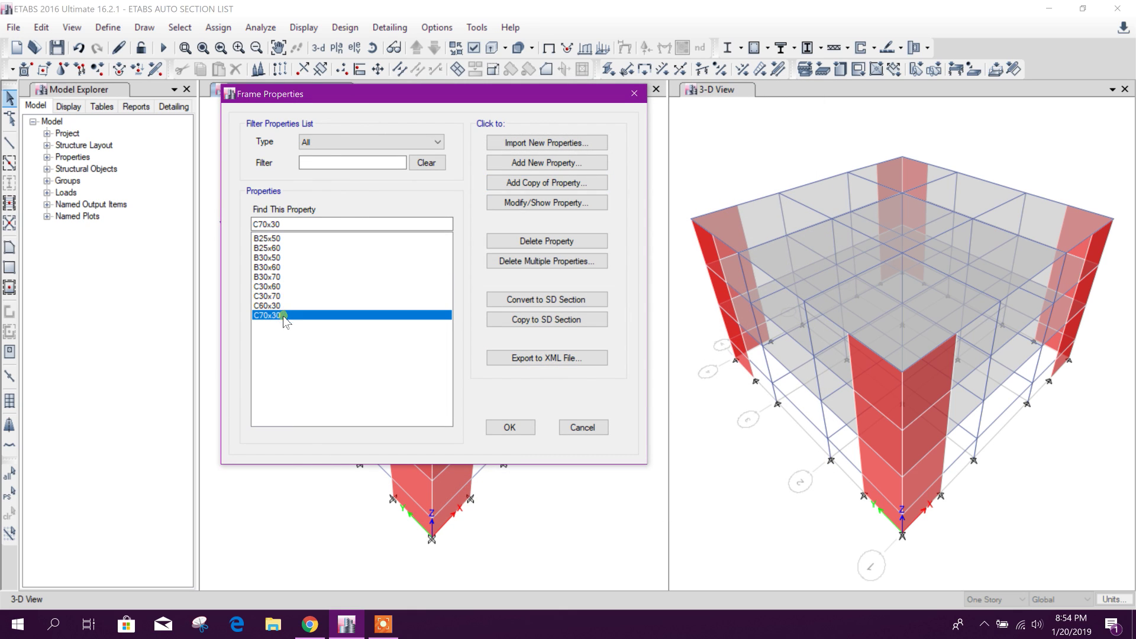
click(286, 296)
click(525, 183)
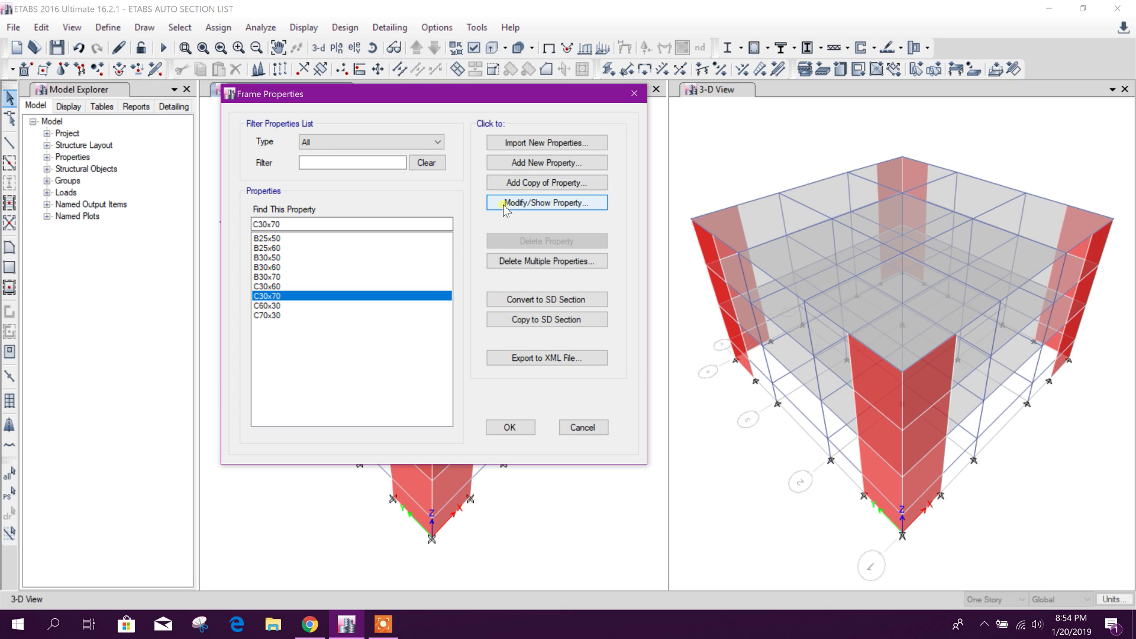
click(527, 186)
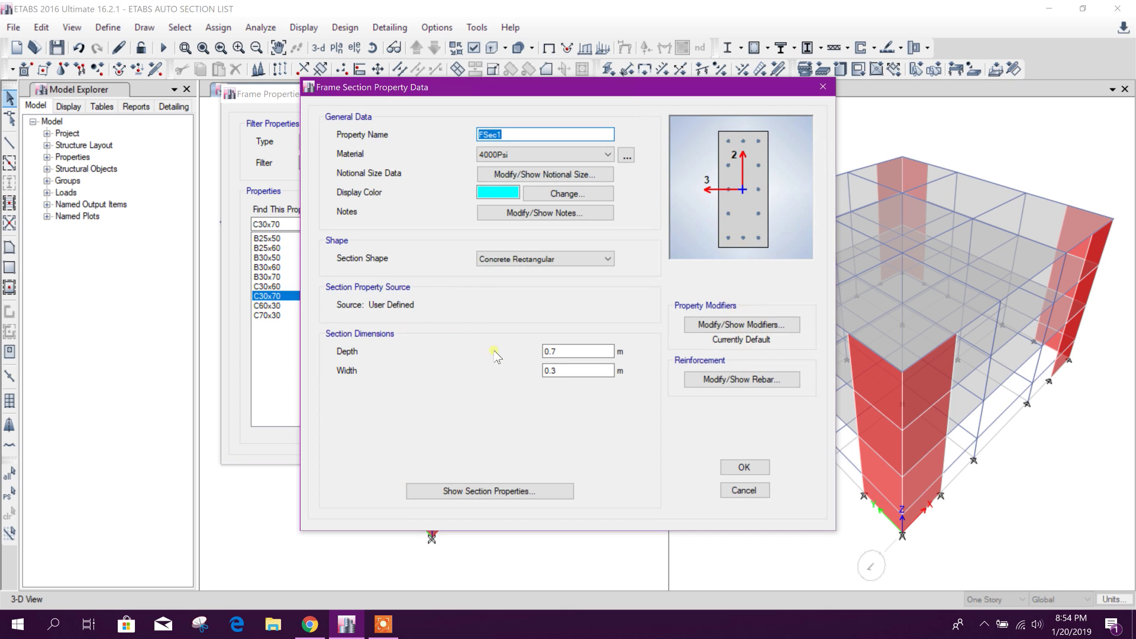
drag(550, 351, 560, 351)
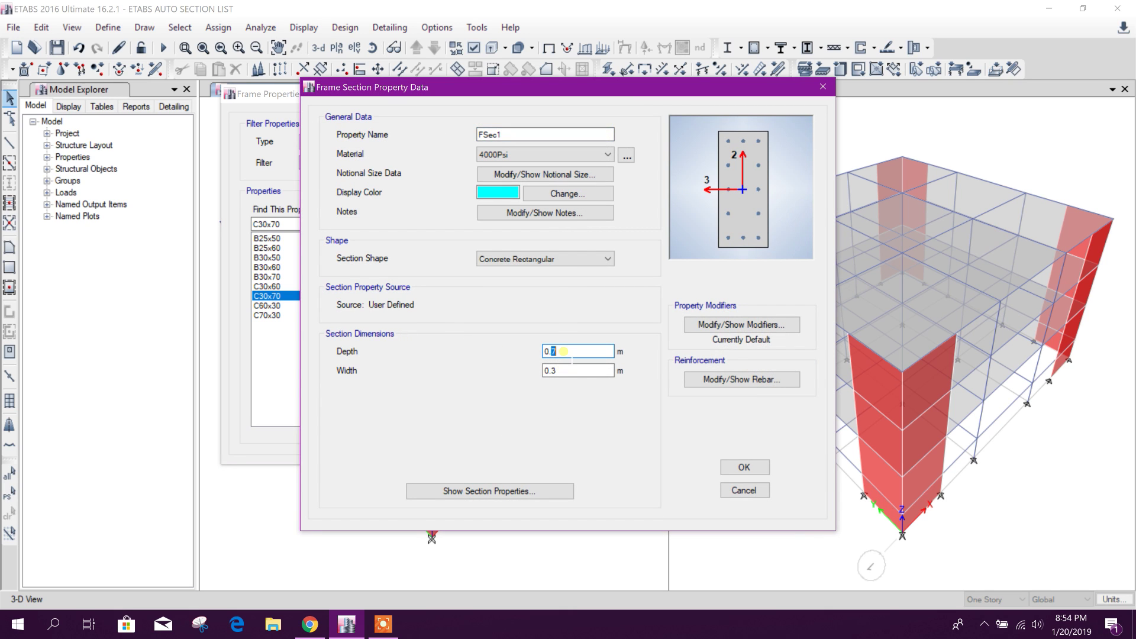
text(5)
double_click(503, 135)
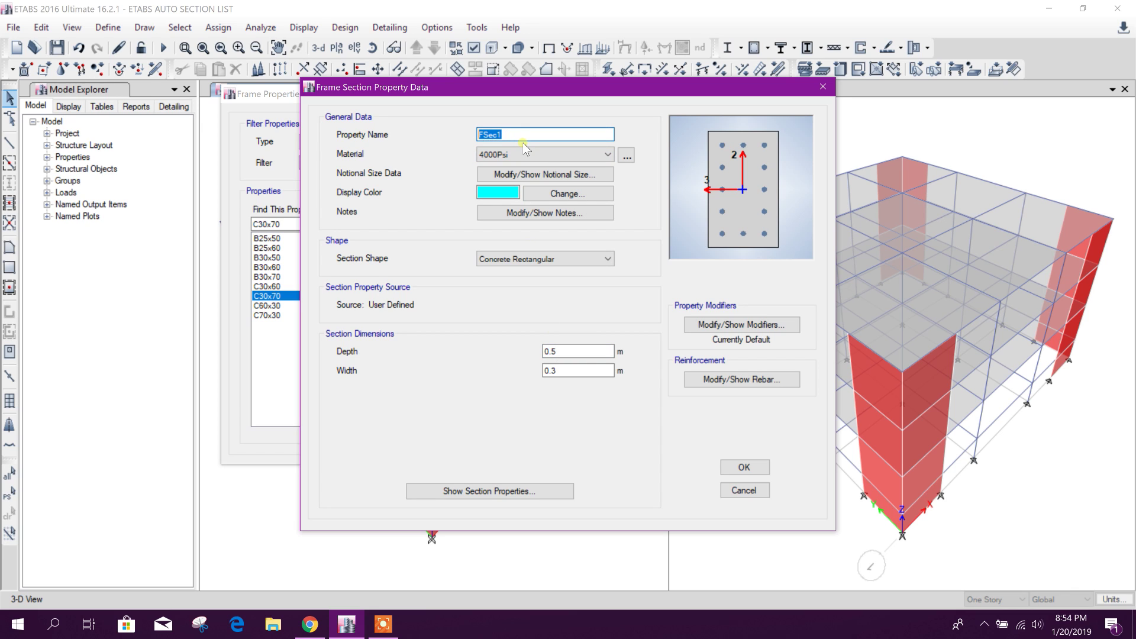
text(C30x50)
click(744, 467)
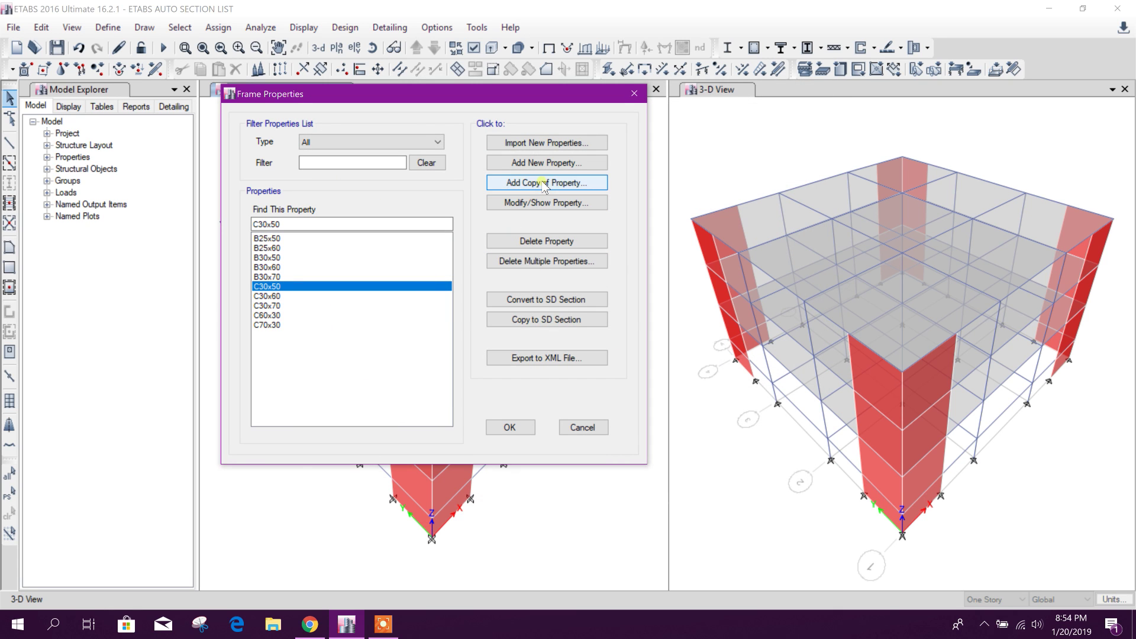
Copy C30x50 as C50x30 with depth 0.3 m and width 0.5 m.
click(548, 183)
double_click(511, 135)
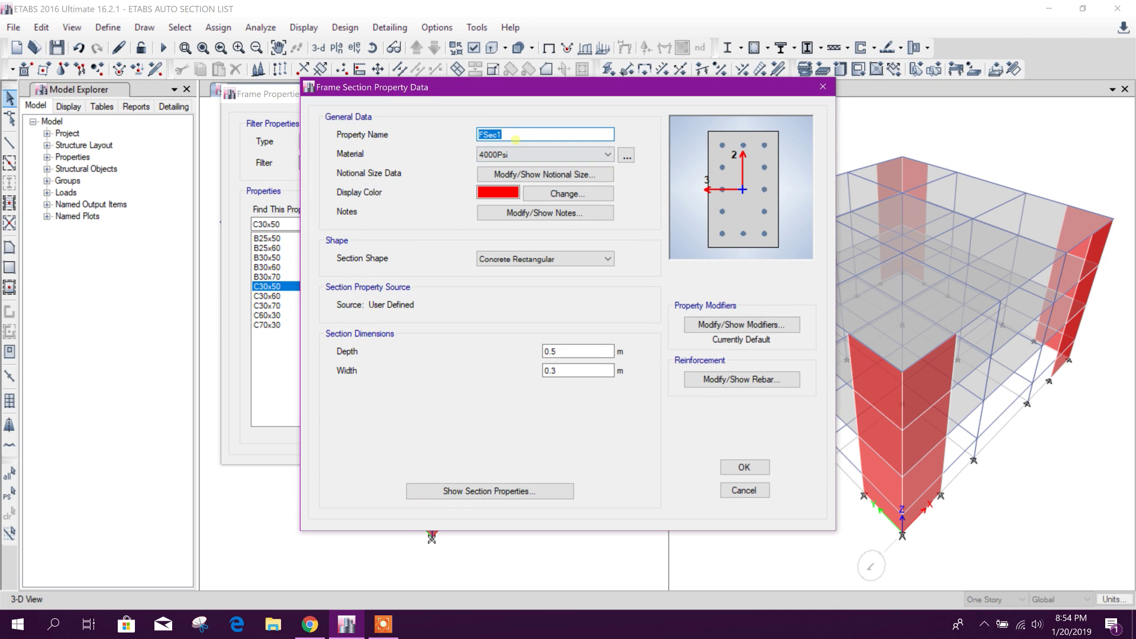
text(C50x30)
click(555, 351)
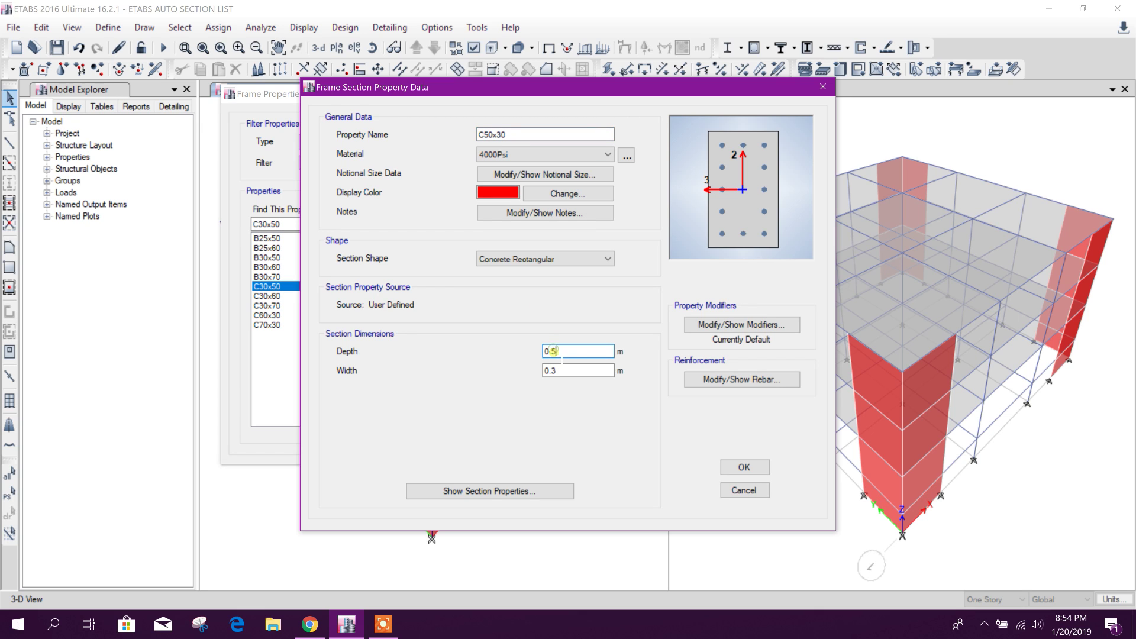
text(3)
drag(569, 370, 552, 370)
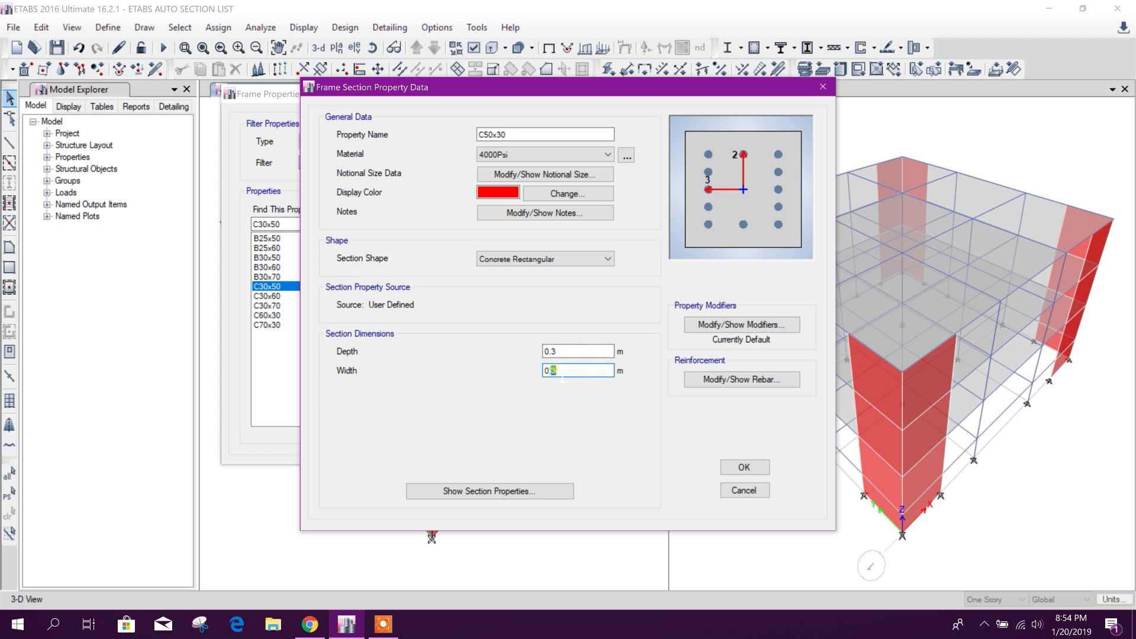
text(5)
key(shift+Tab)
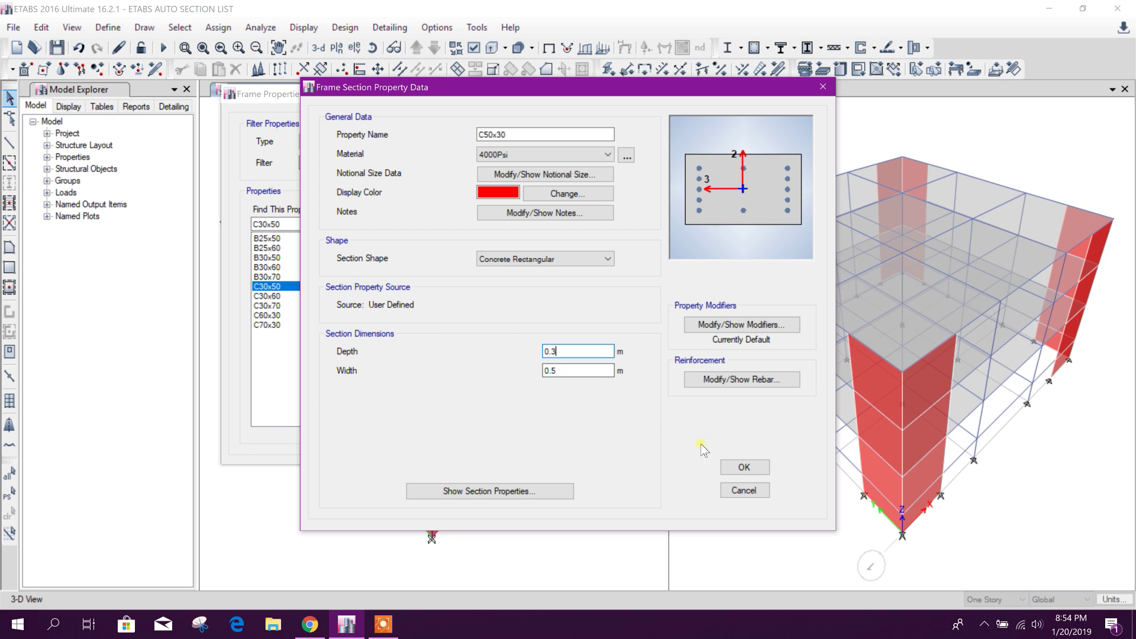
click(743, 467)
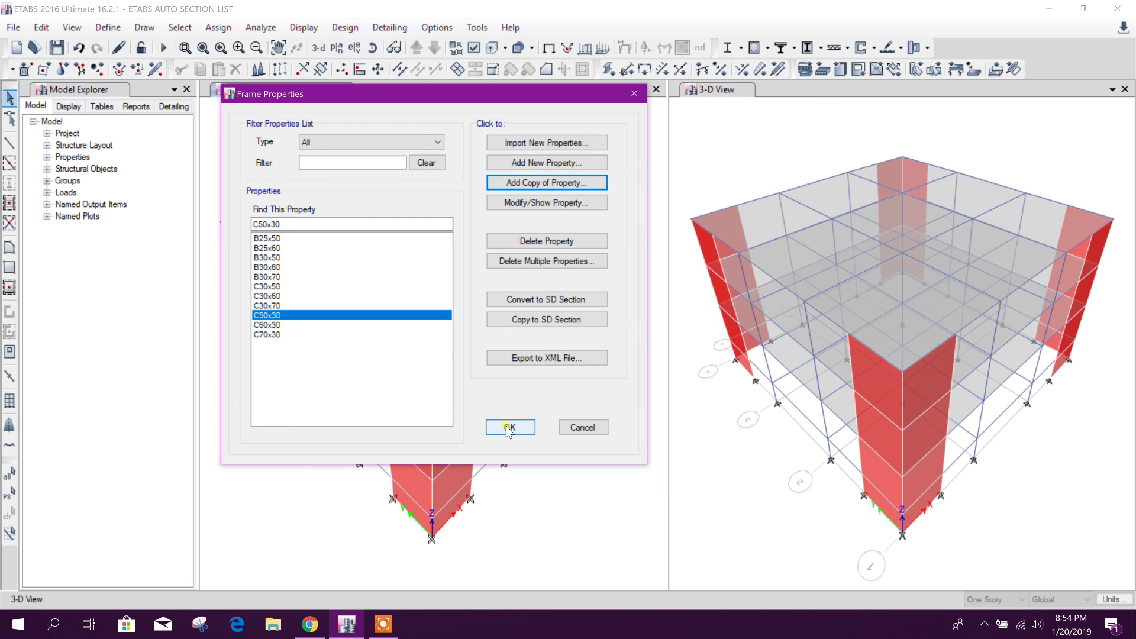
Review the beam sections in the list and begin defining a new frame section.
click(320, 248)
click(319, 239)
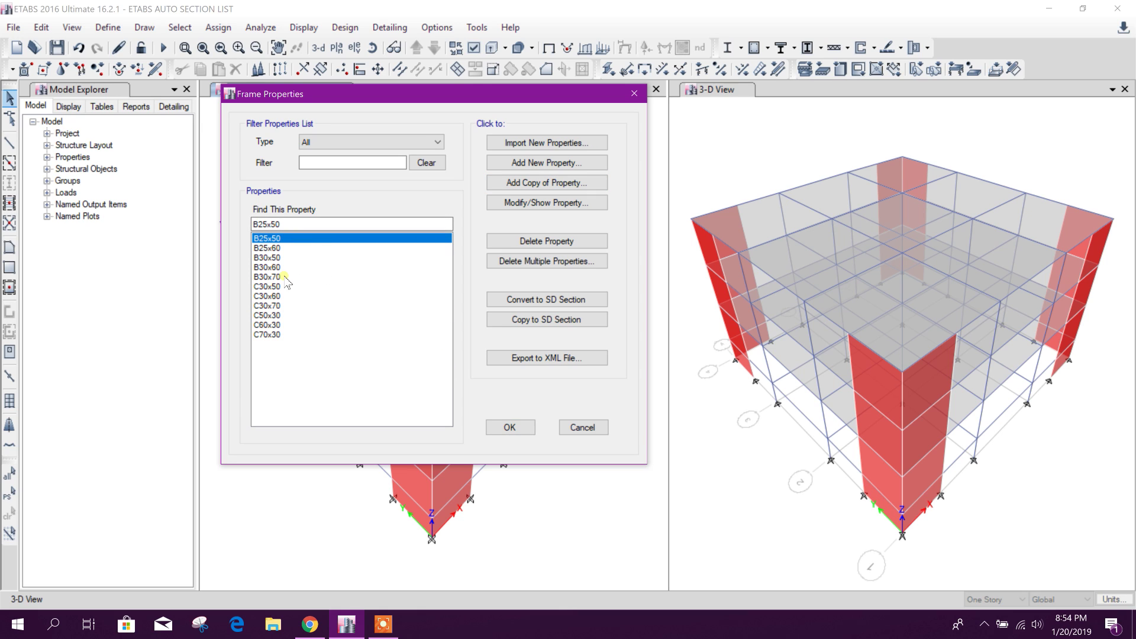
drag(438, 95, 609, 95)
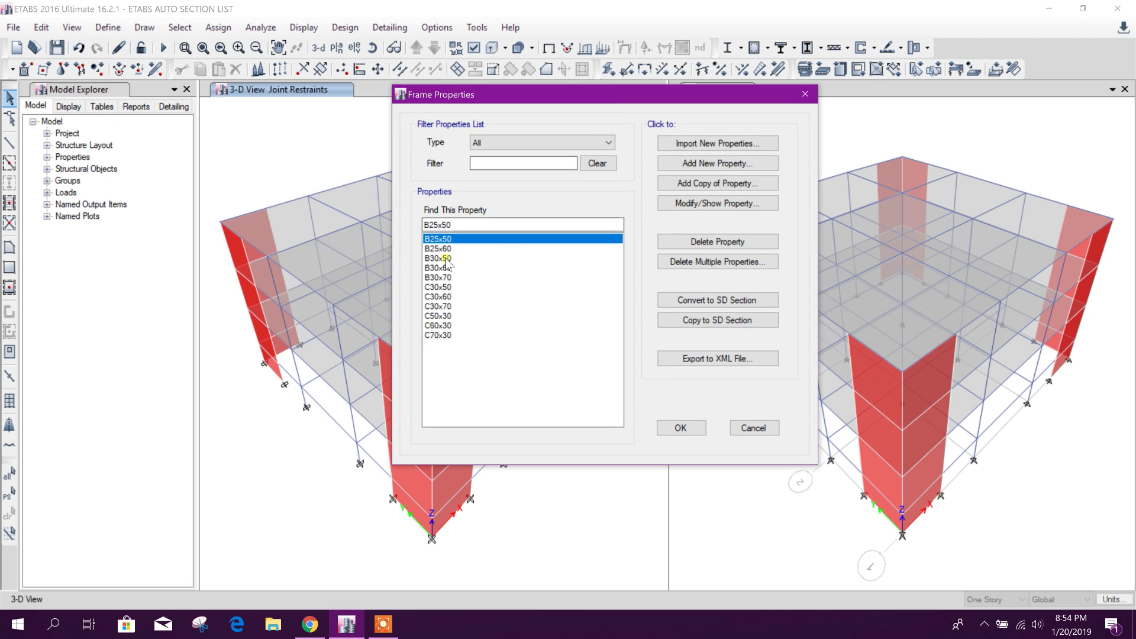
click(445, 277)
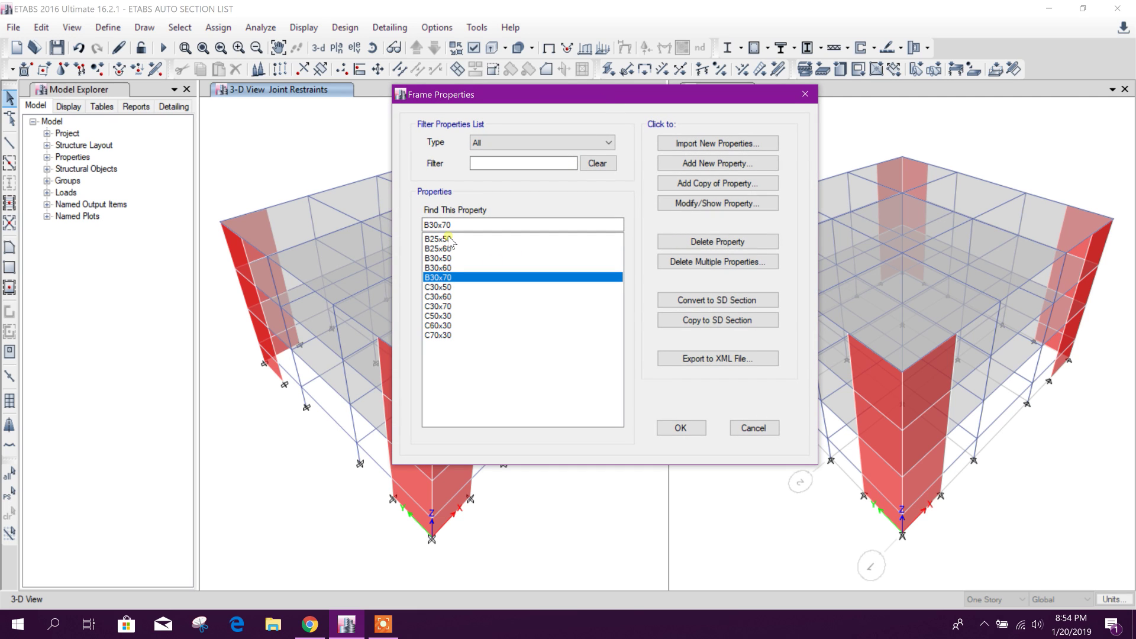
drag(508, 96, 546, 80)
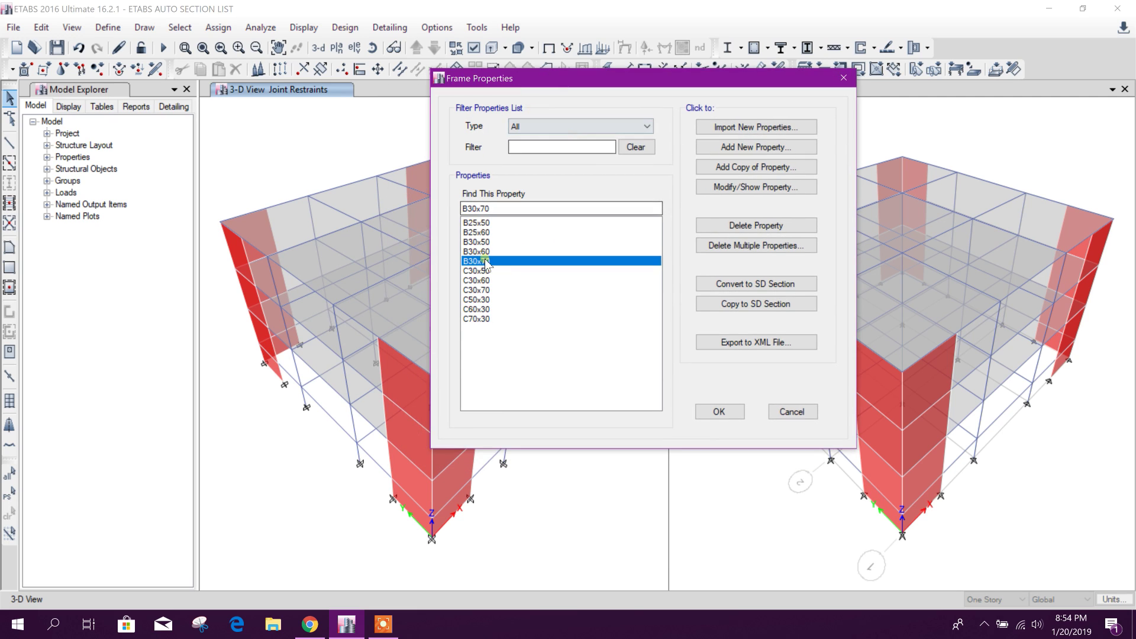
key(Up)
key(Up)
key(Up)
key(Up)
key(Down)
key(Down)
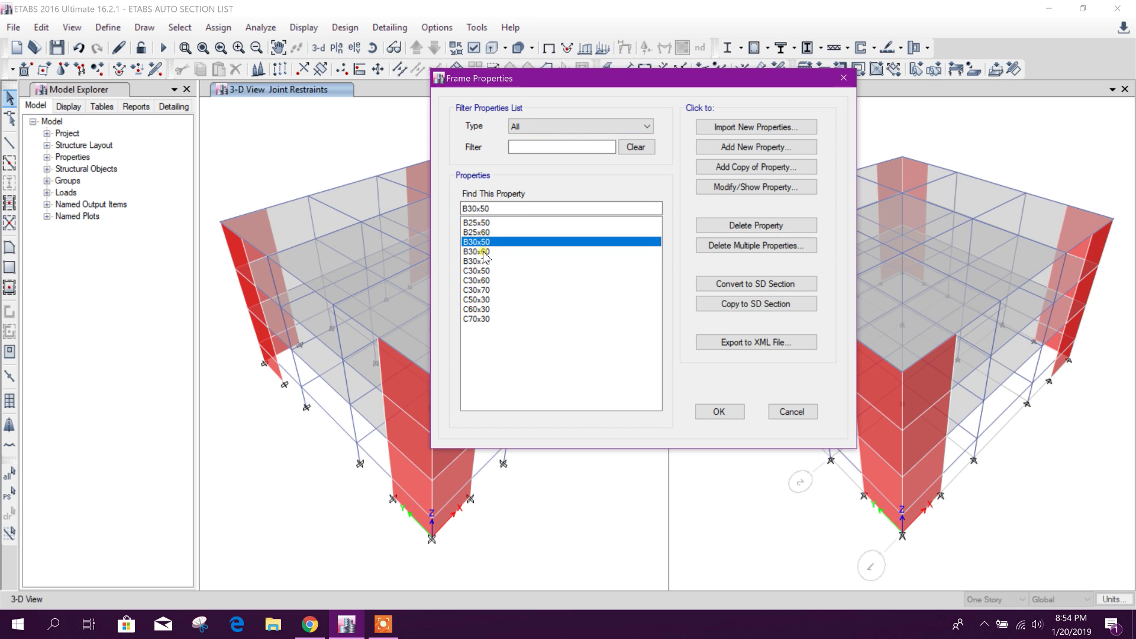
click(483, 253)
click(482, 222)
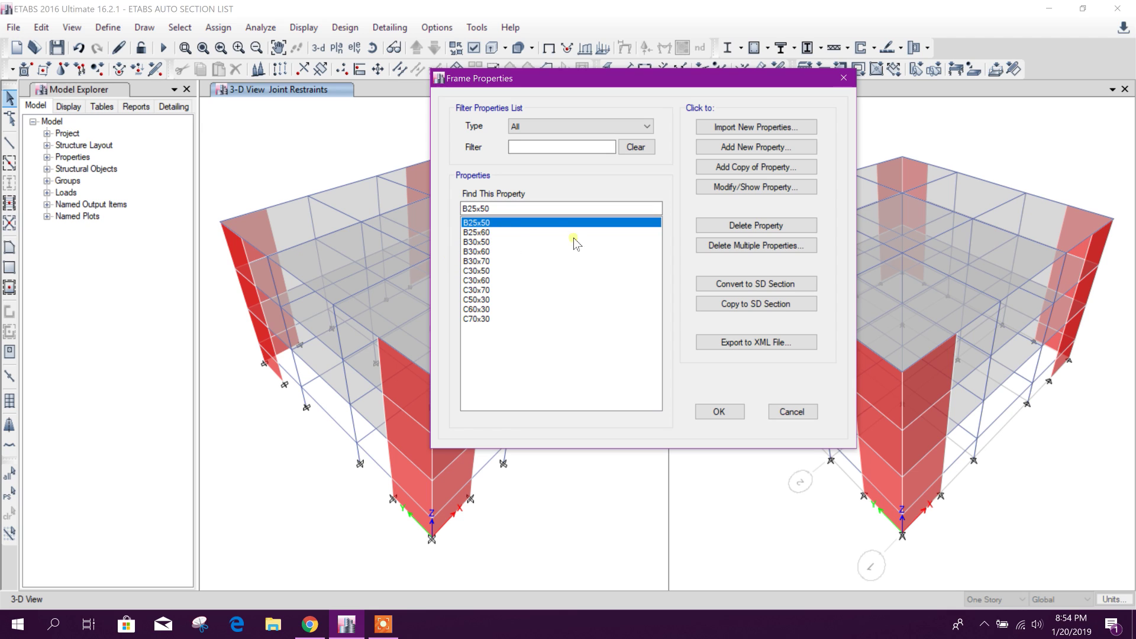
drag(545, 84, 593, 84)
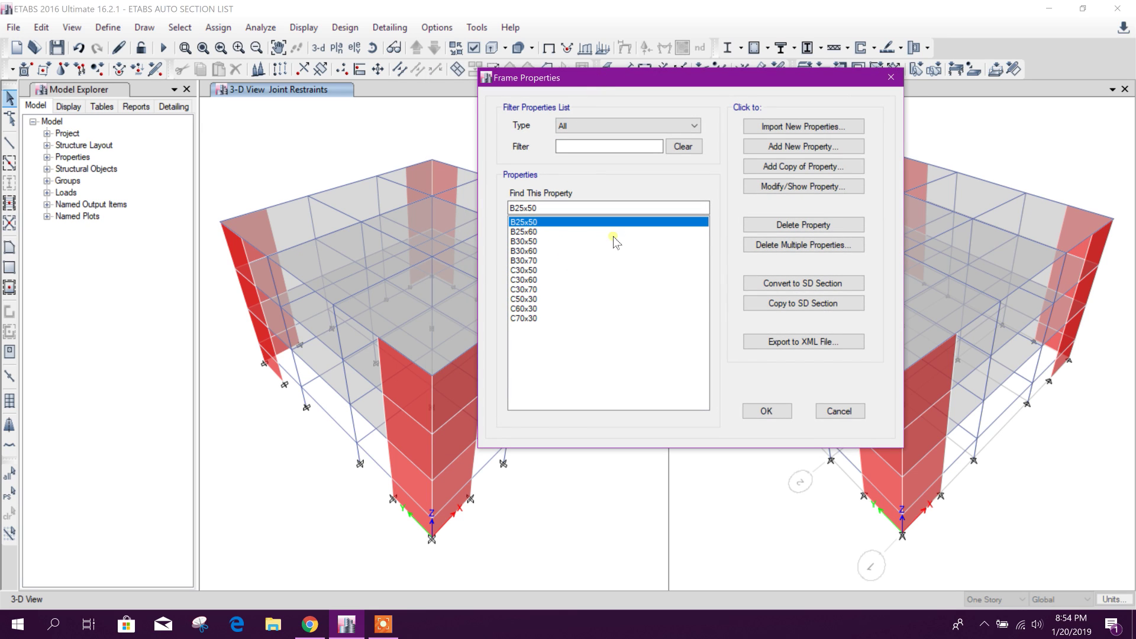
click(808, 148)
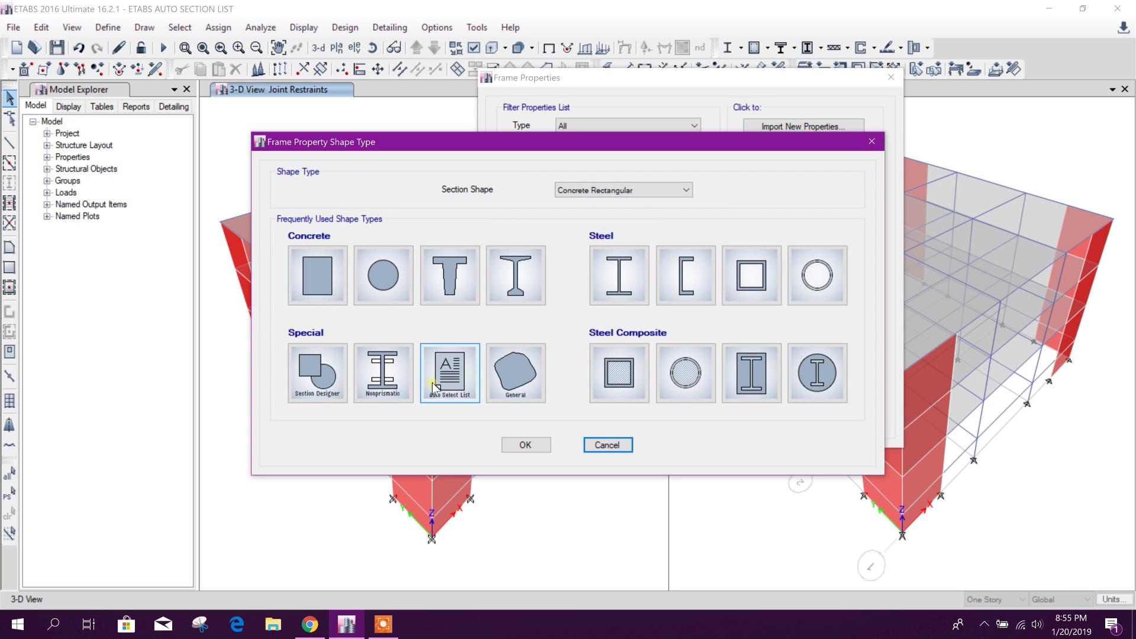
Create concrete auto-select section BEAM AUTO containing the five beam sections B25x50 to B30x70.
click(464, 375)
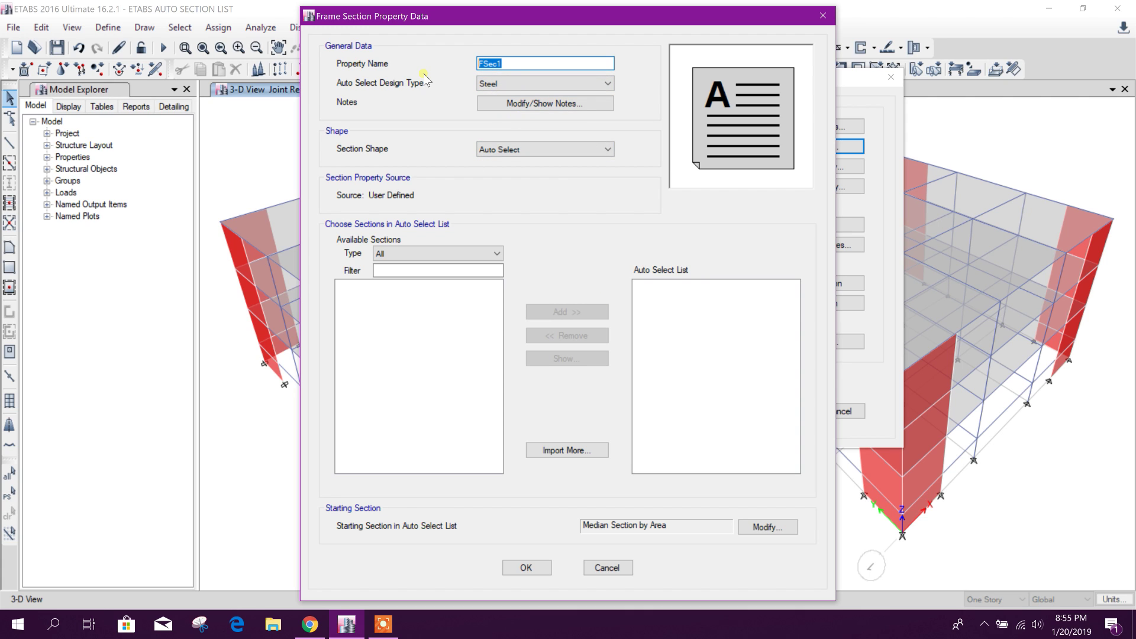
text(BEAM AUTO)
click(545, 83)
click(521, 104)
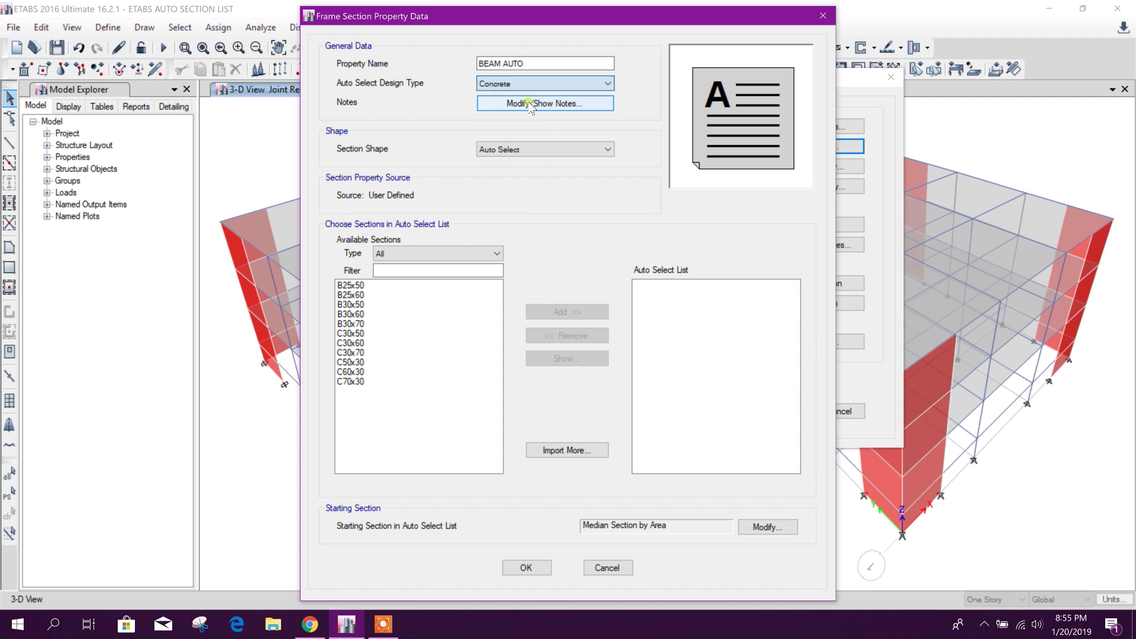
click(380, 286)
drag(381, 290, 378, 320)
click(567, 312)
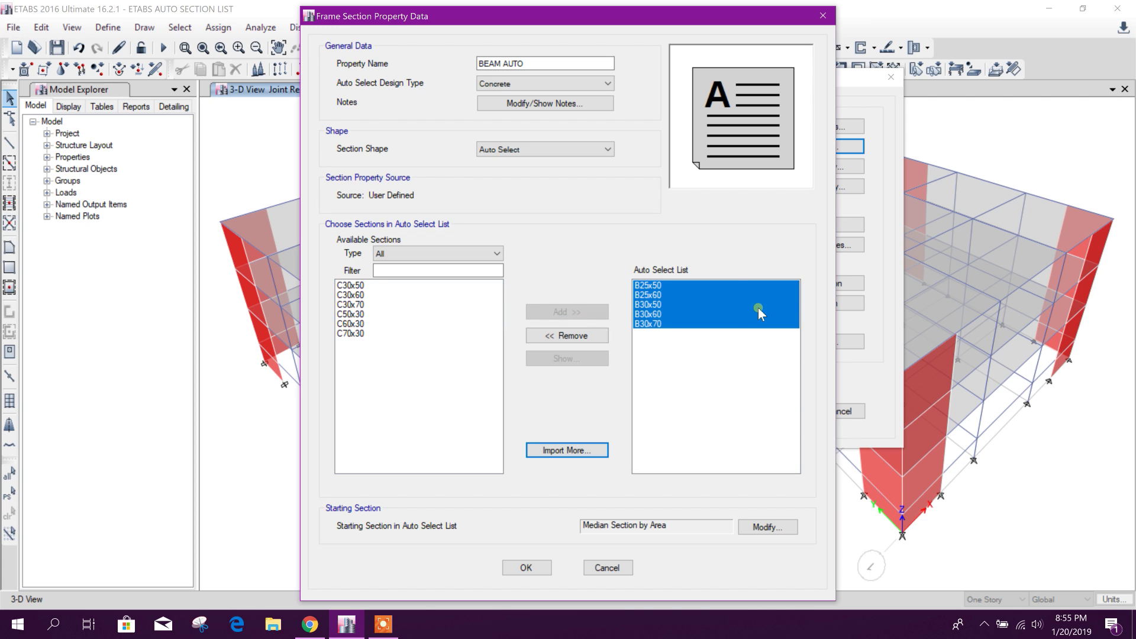
click(540, 568)
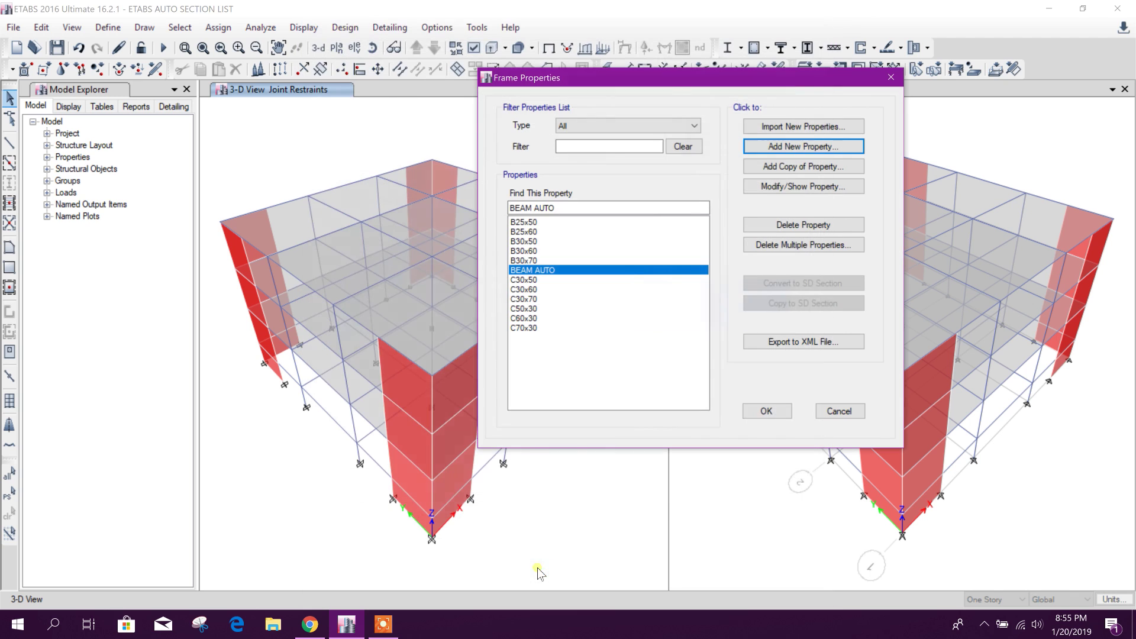
Copy BEAM AUTO as COLUMN AUTO, replacing its beam sections with C30x50 through C70x30.
click(586, 279)
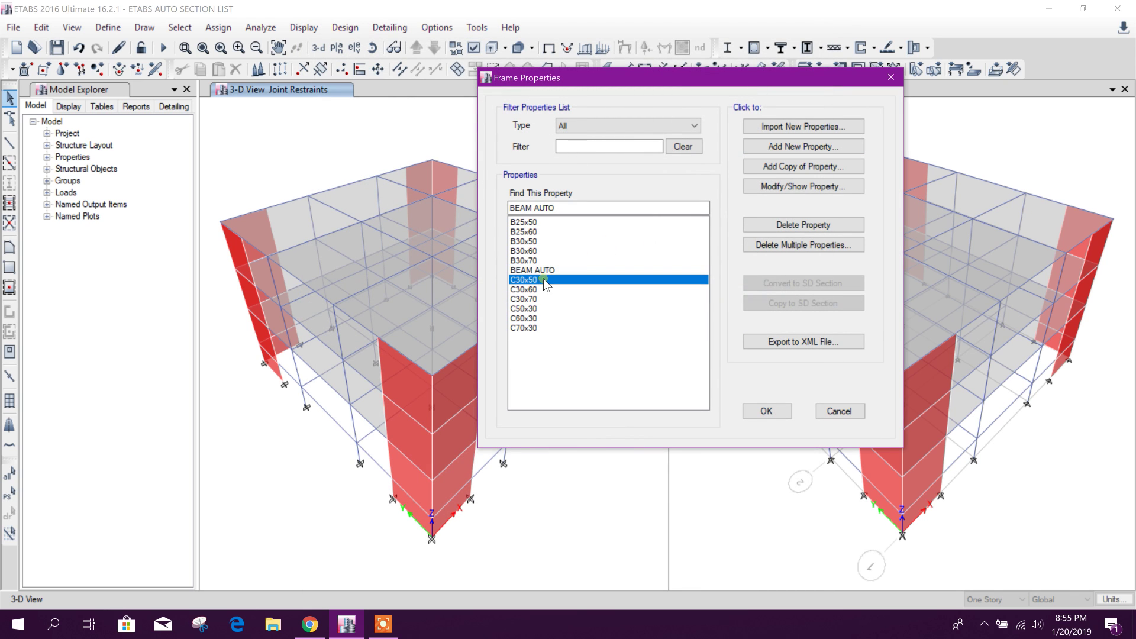
click(608, 270)
click(791, 166)
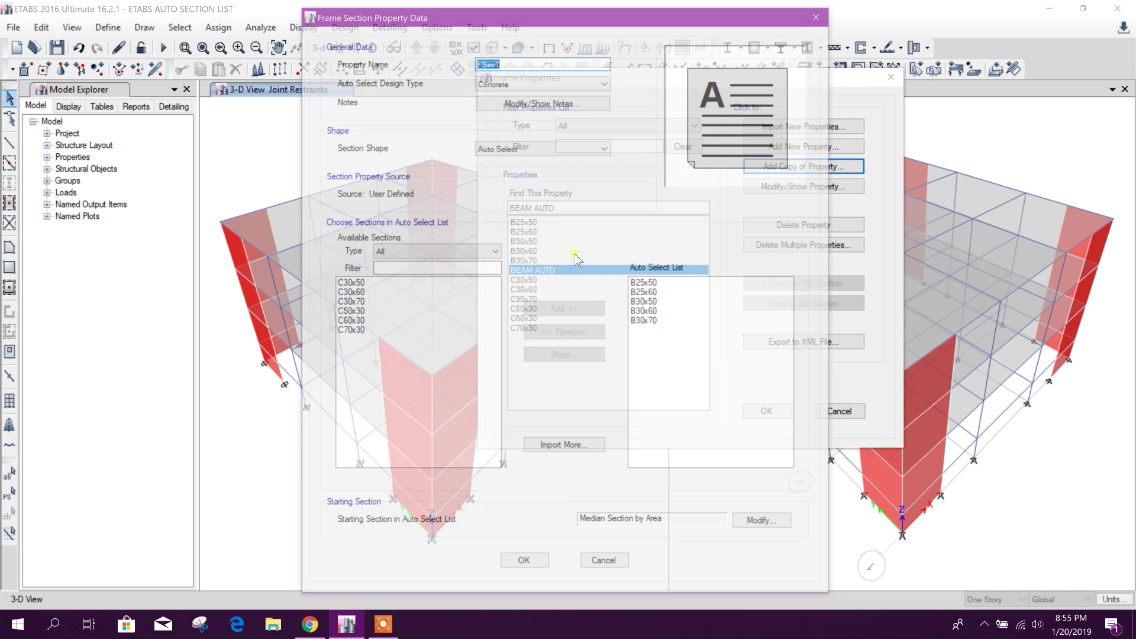
text(COLUMN AUTO)
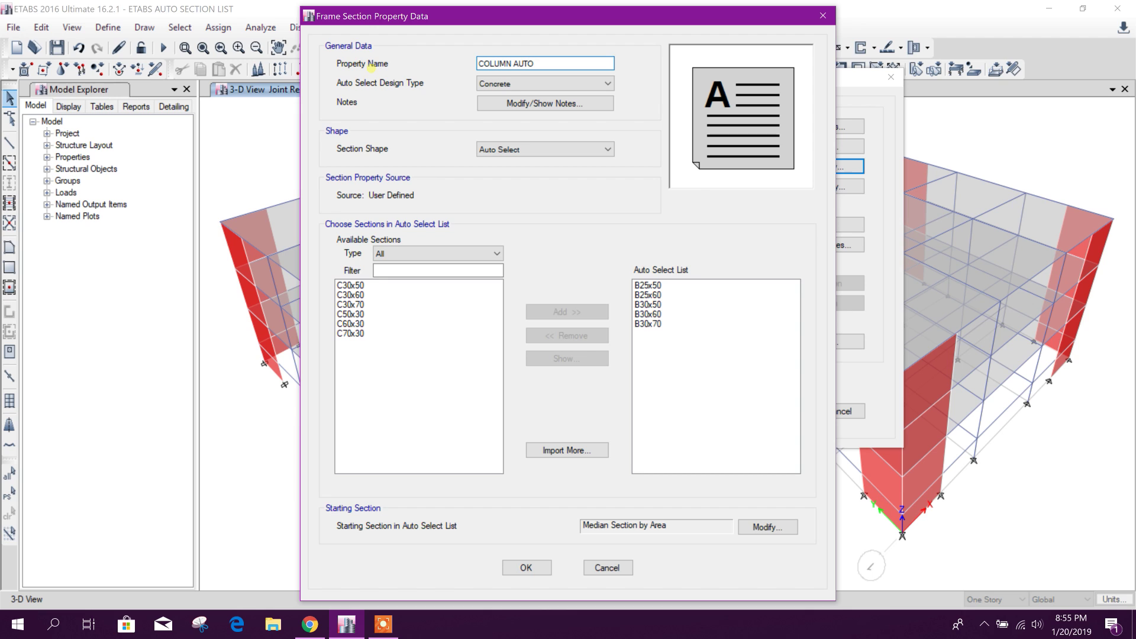
drag(648, 286, 654, 324)
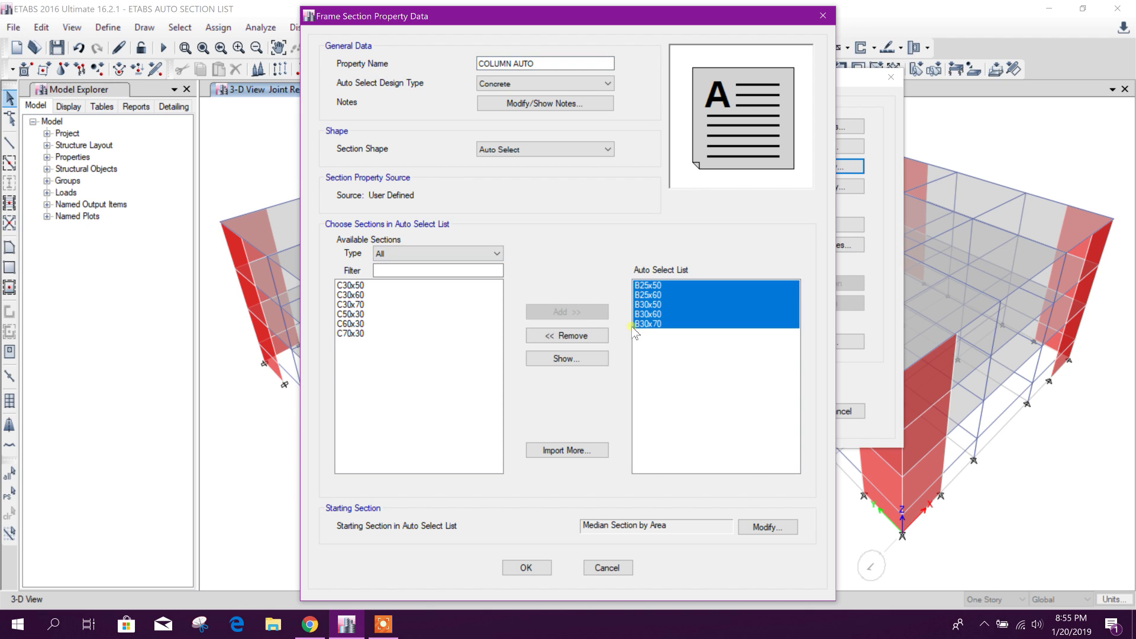
click(579, 335)
drag(359, 335, 359, 398)
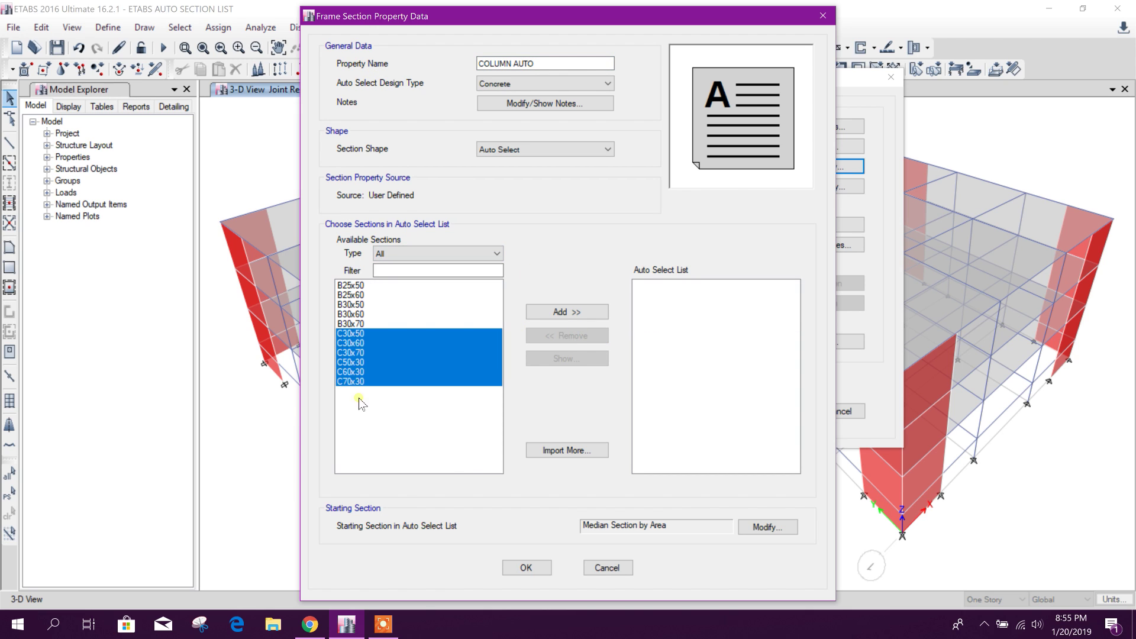
click(579, 317)
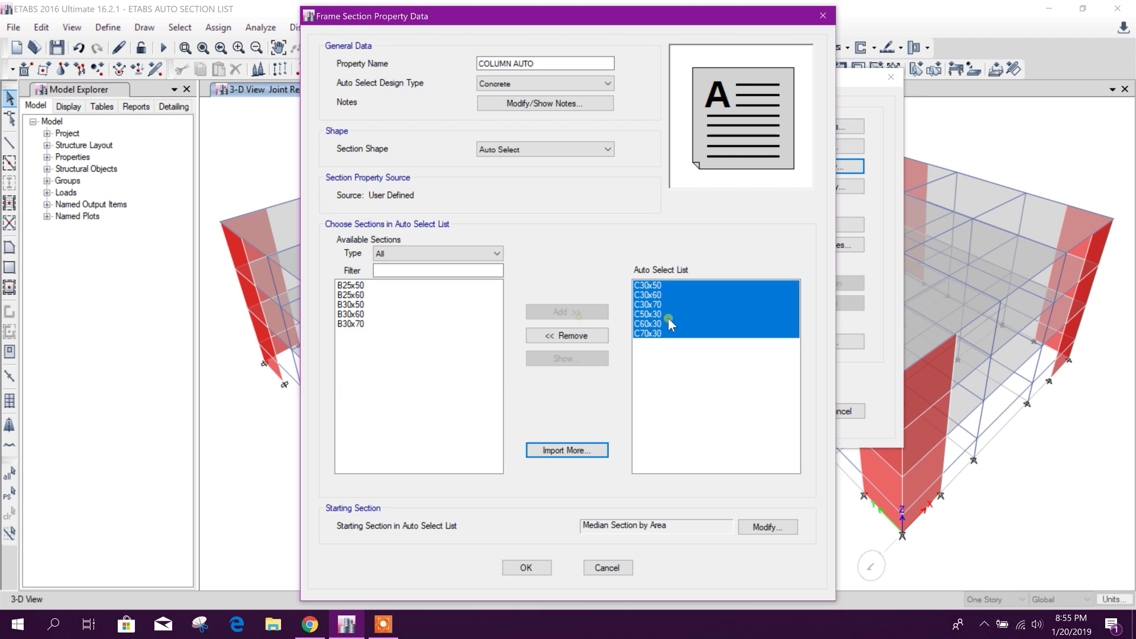
click(543, 573)
click(767, 412)
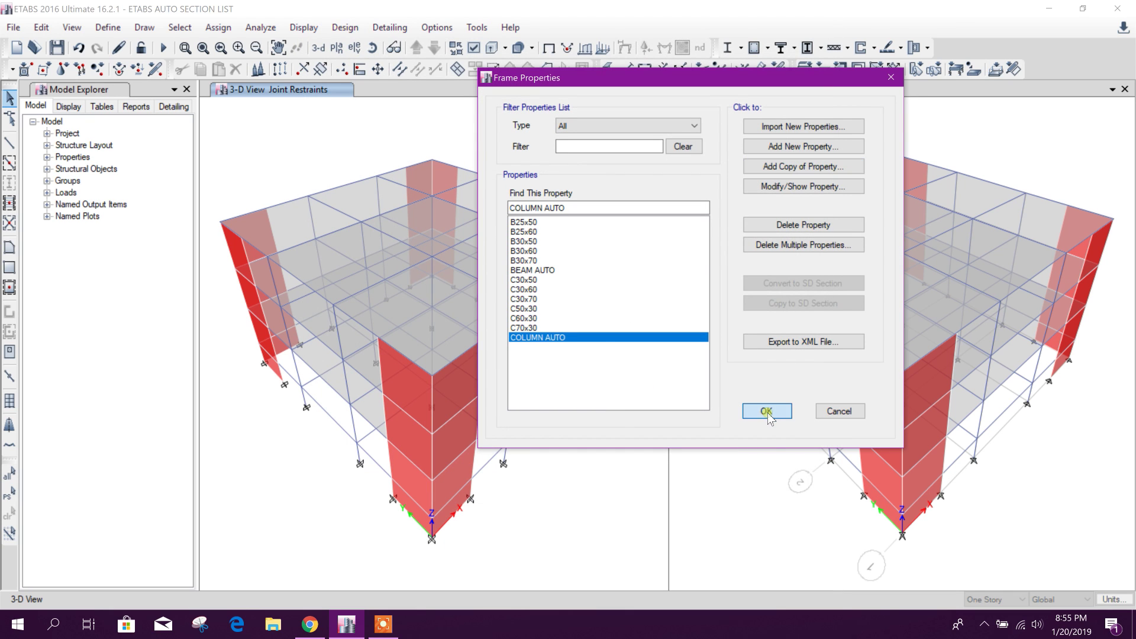
Select all 96 beams by object type and assign them the BEAM AUTO section.
click(180, 27)
mouse_move(216, 46)
click(414, 152)
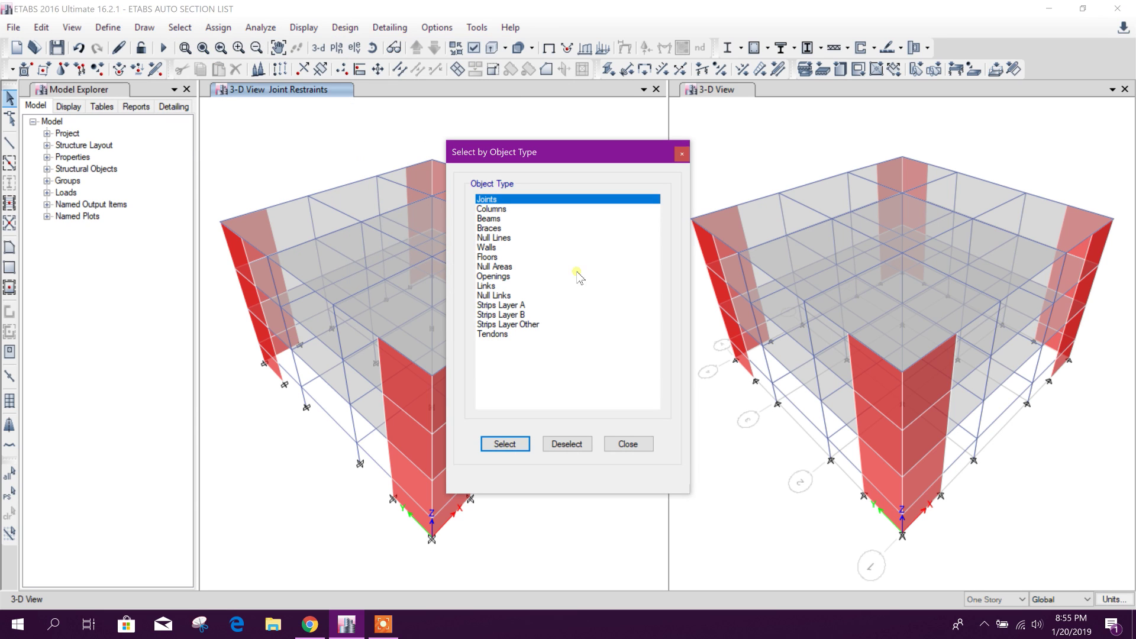
click(490, 218)
click(505, 444)
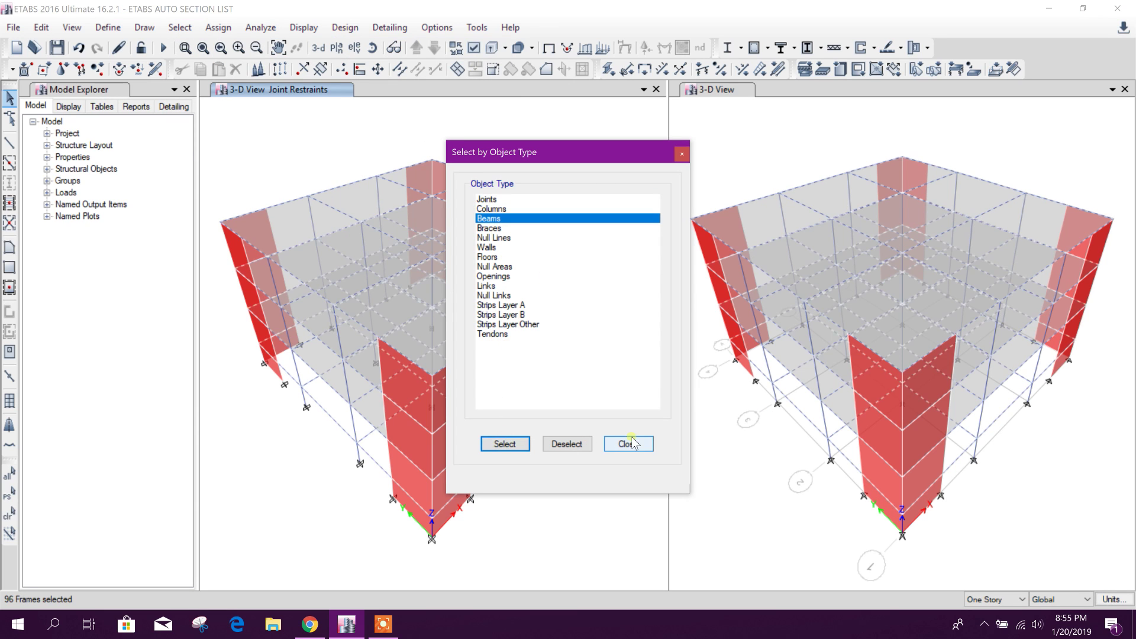
click(632, 443)
click(218, 27)
click(239, 65)
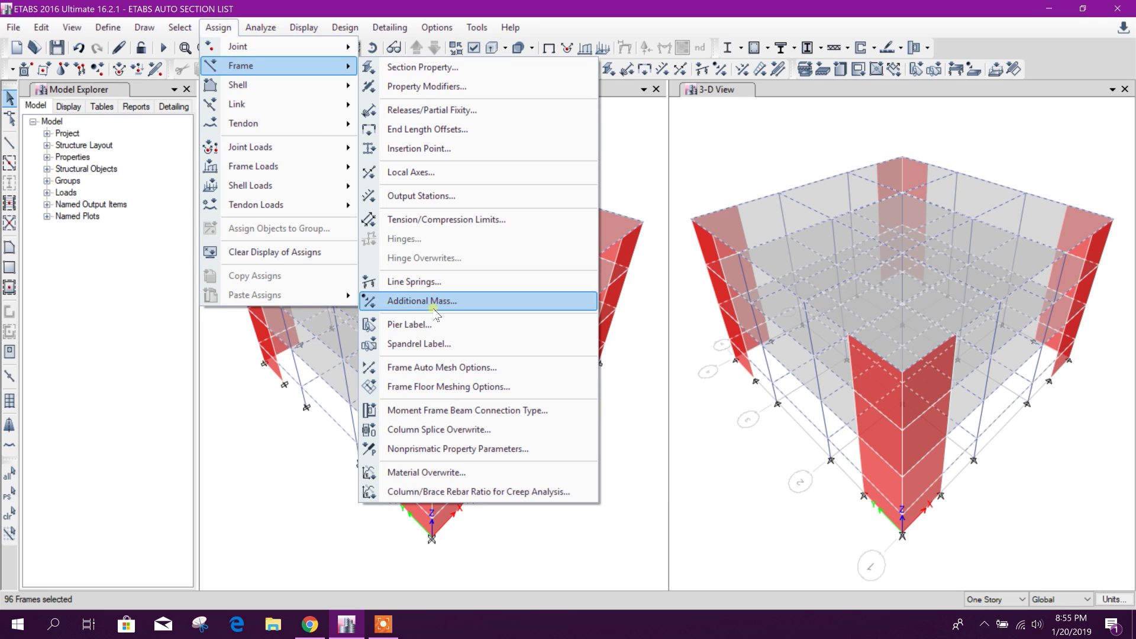
click(438, 74)
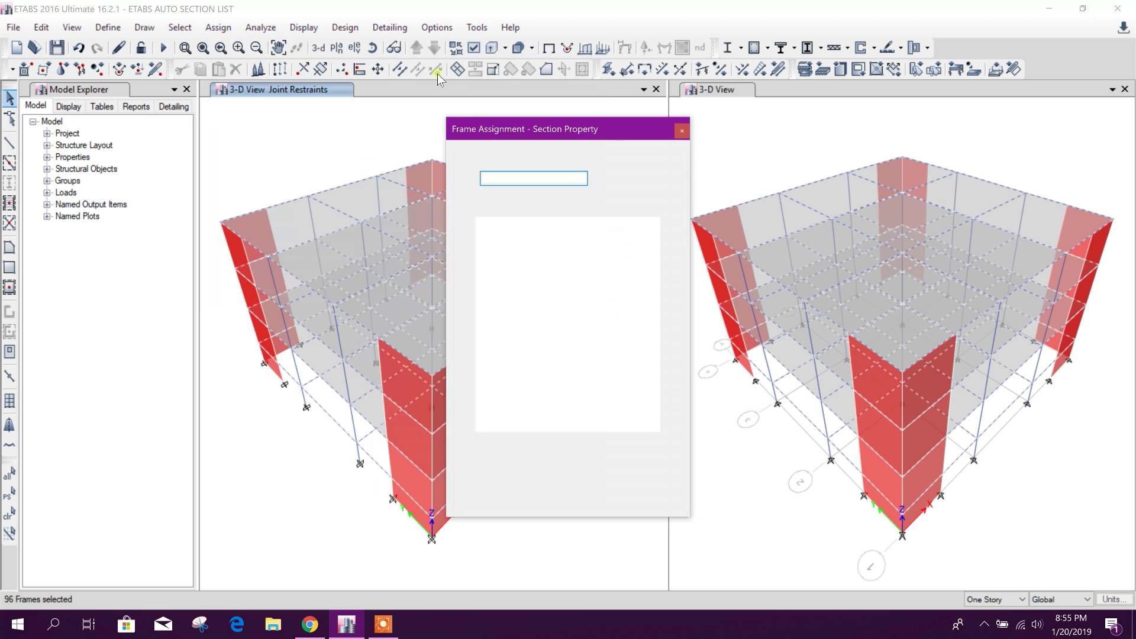
click(513, 270)
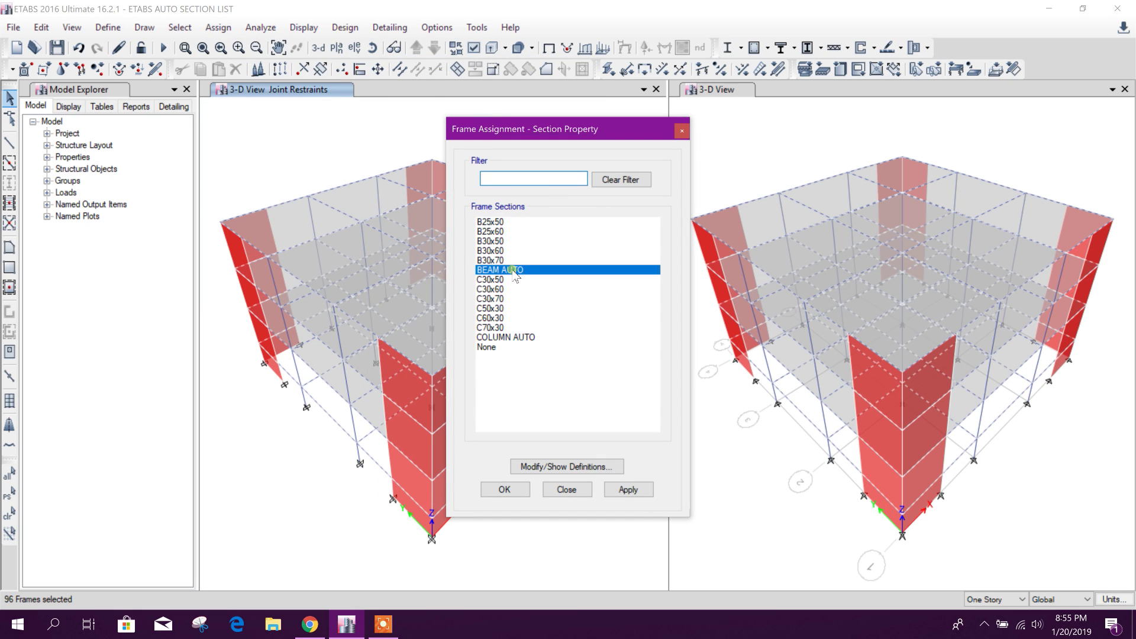
click(615, 492)
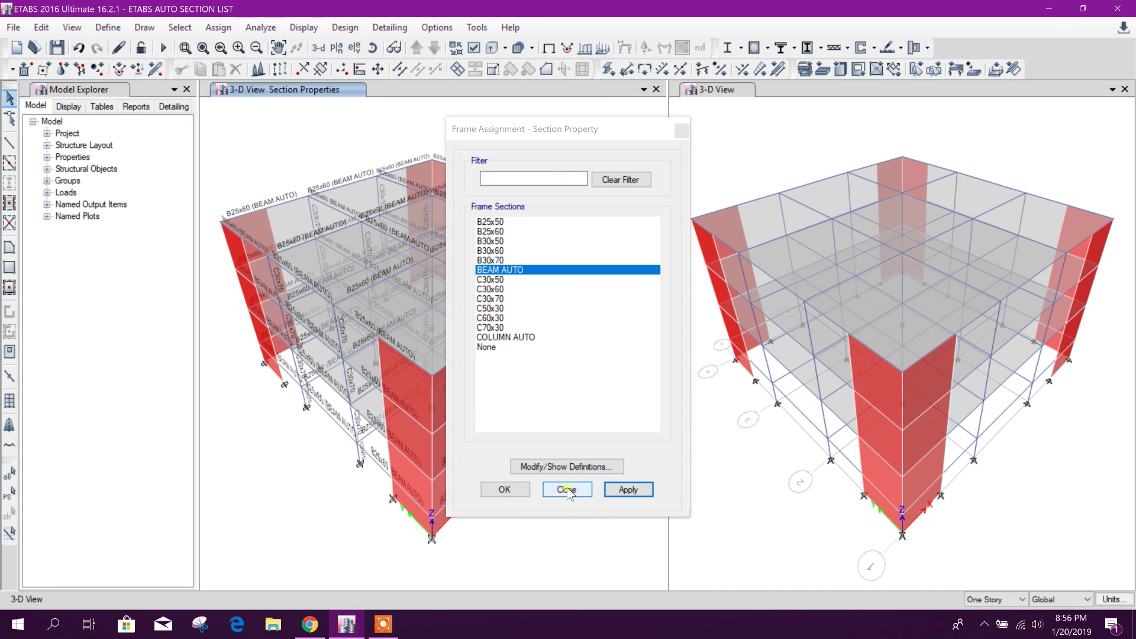
drag(530, 129, 667, 123)
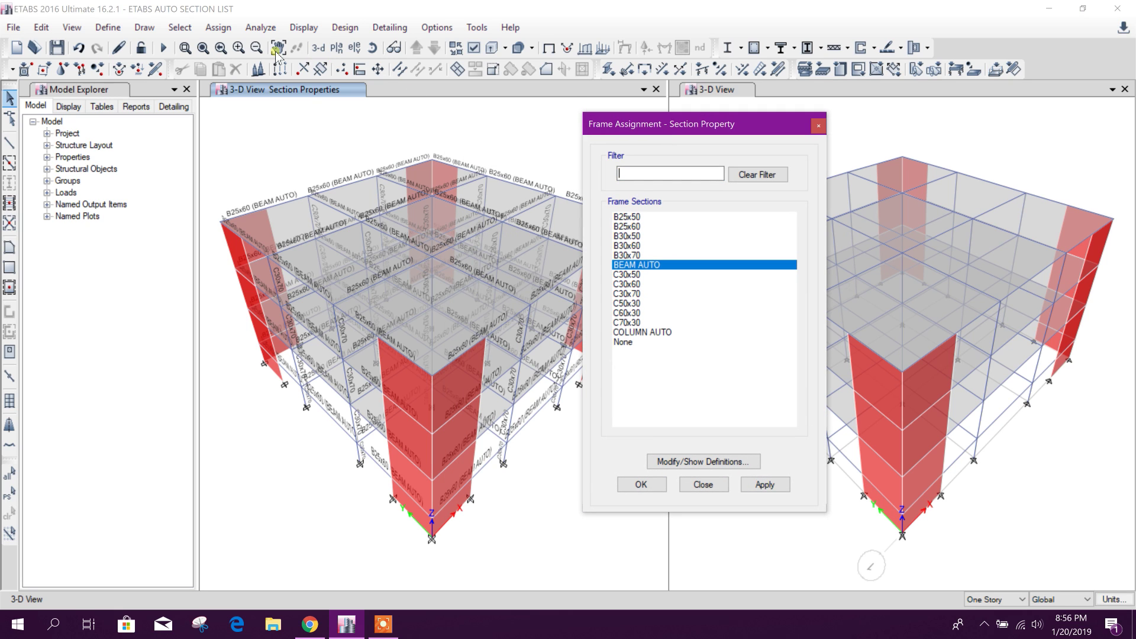
Select all 48 columns by object type and assign them COLUMN AUTO.
click(180, 27)
mouse_move(248, 46)
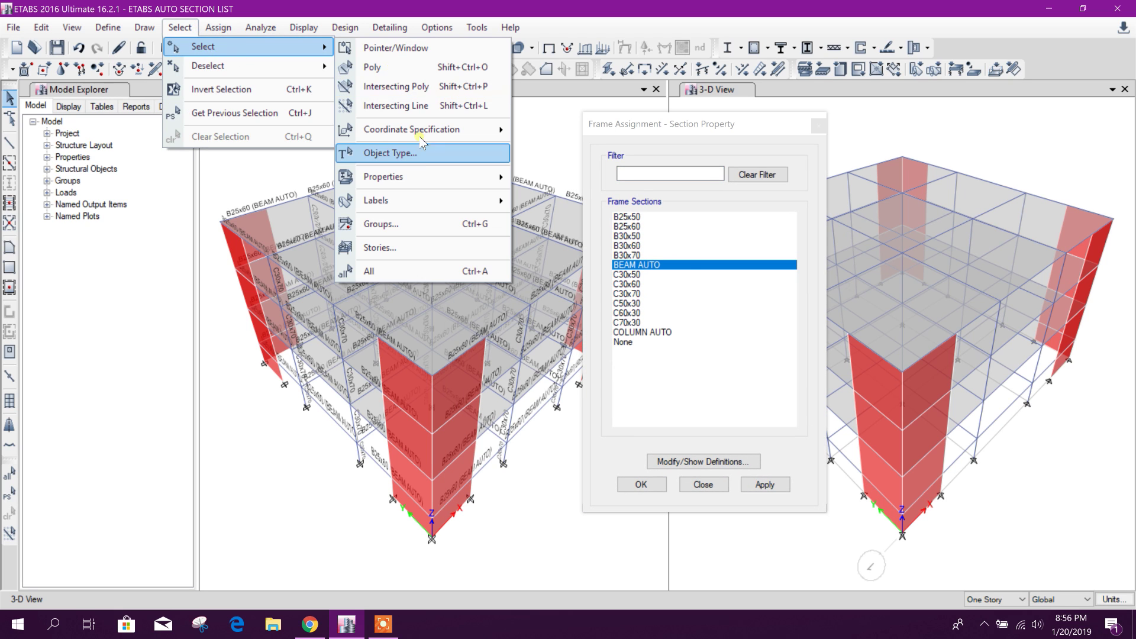
click(423, 155)
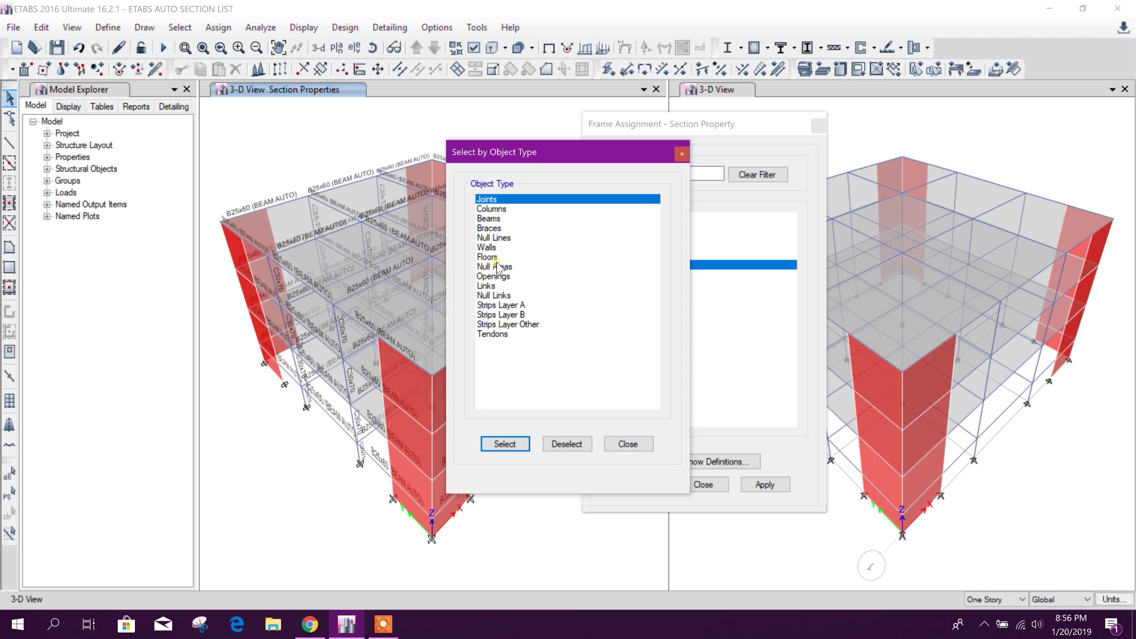
click(491, 209)
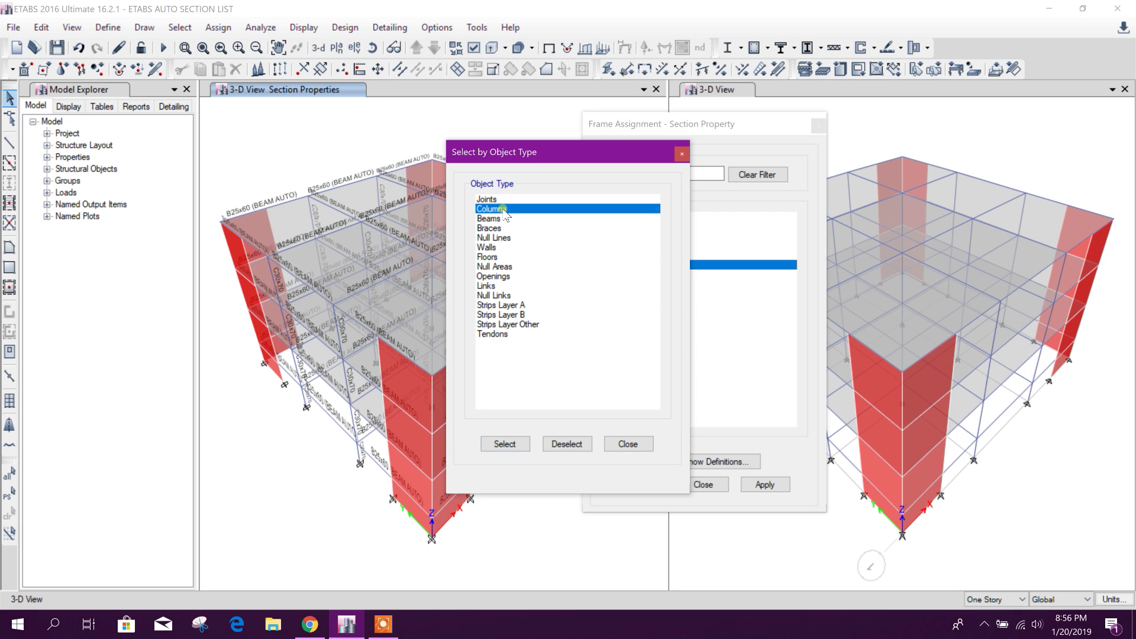
click(505, 444)
click(628, 444)
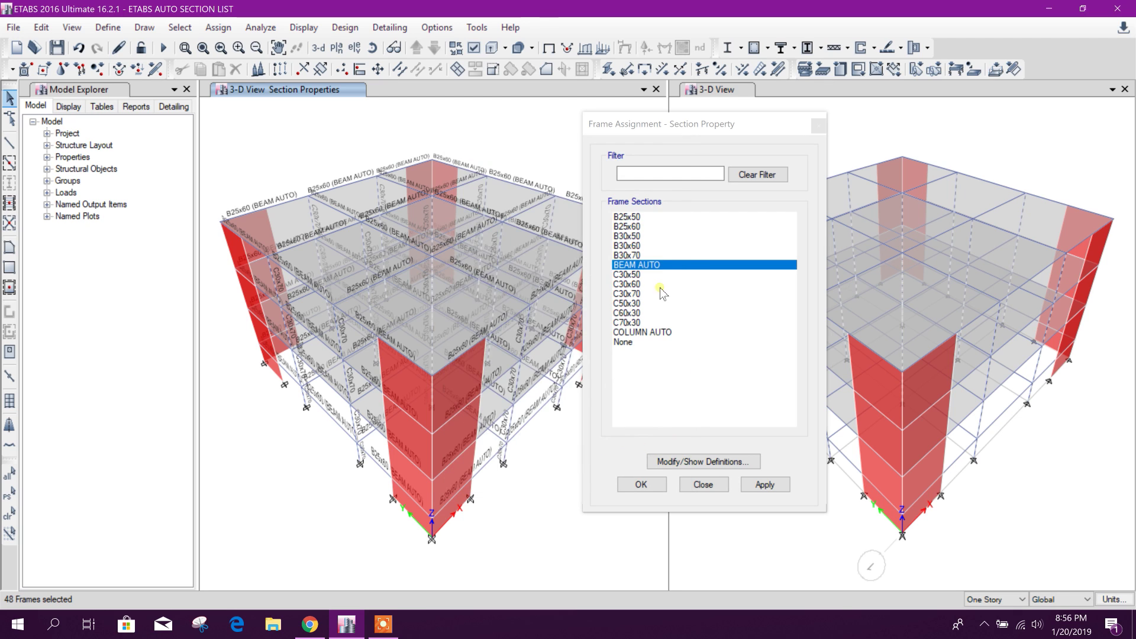
click(700, 332)
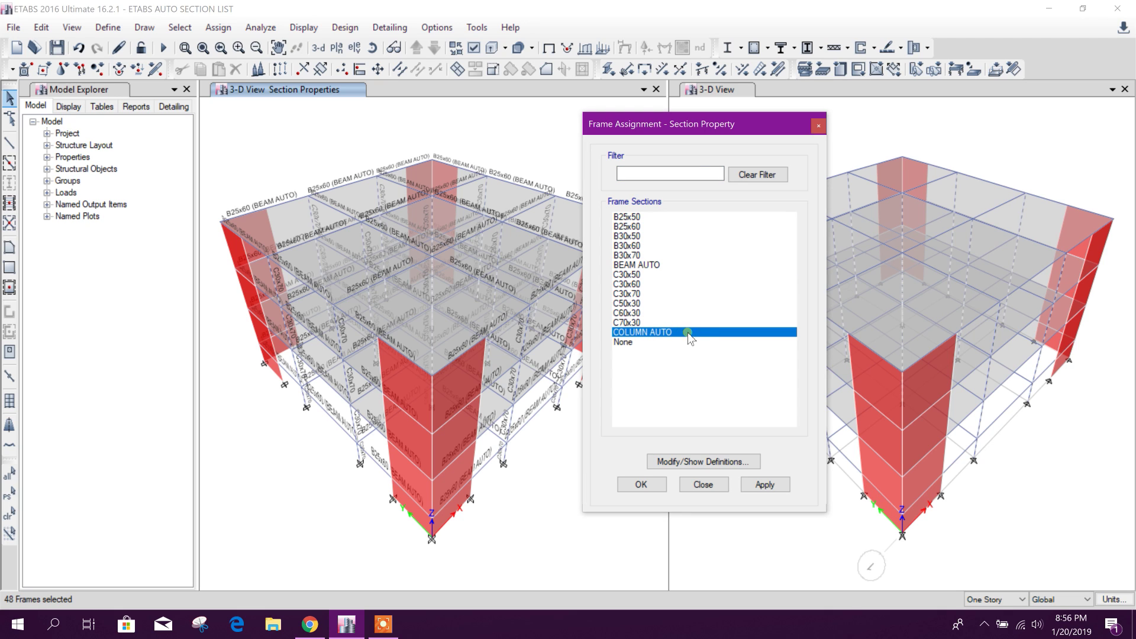
drag(673, 126, 734, 145)
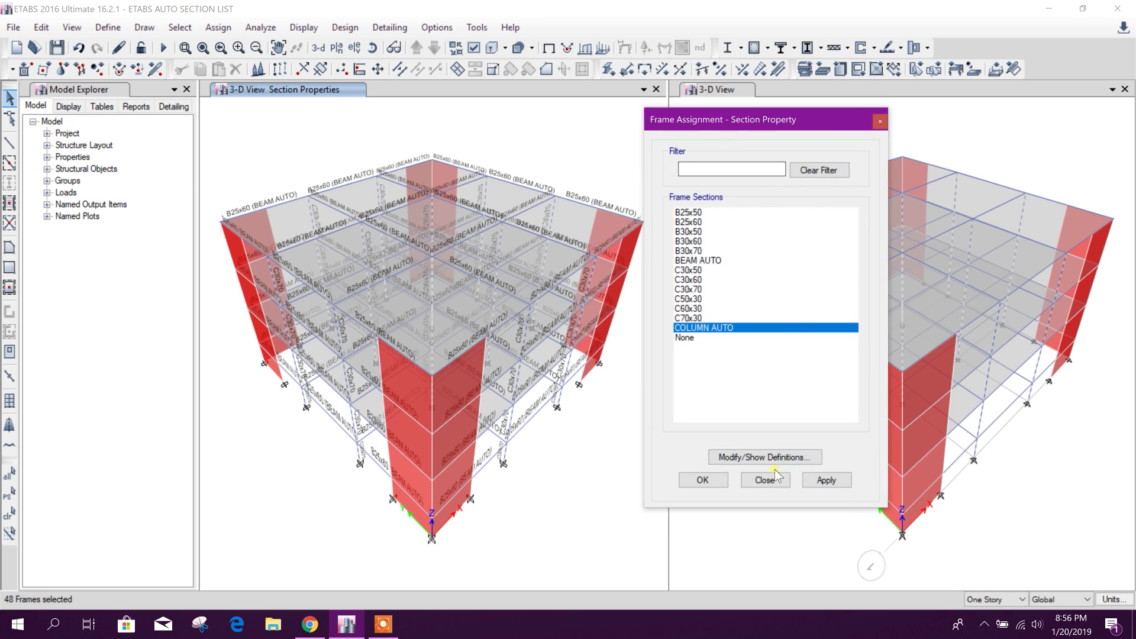
click(817, 479)
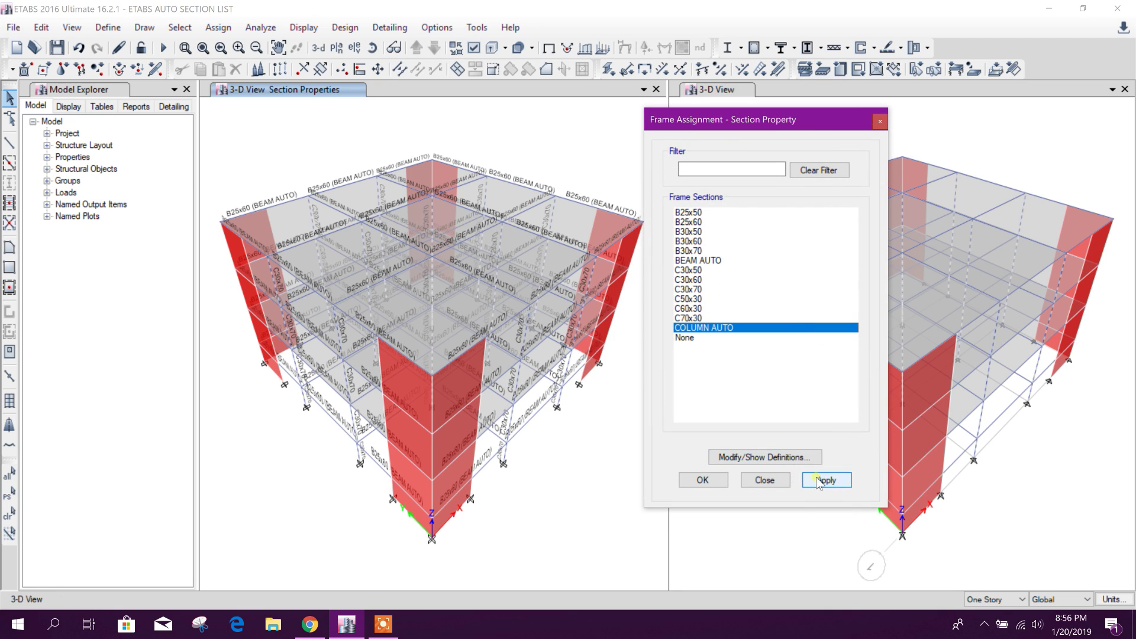
Try reapplying BEAM AUTO, dismiss the no-selection warning, and close the section assignment window.
click(768, 480)
click(719, 262)
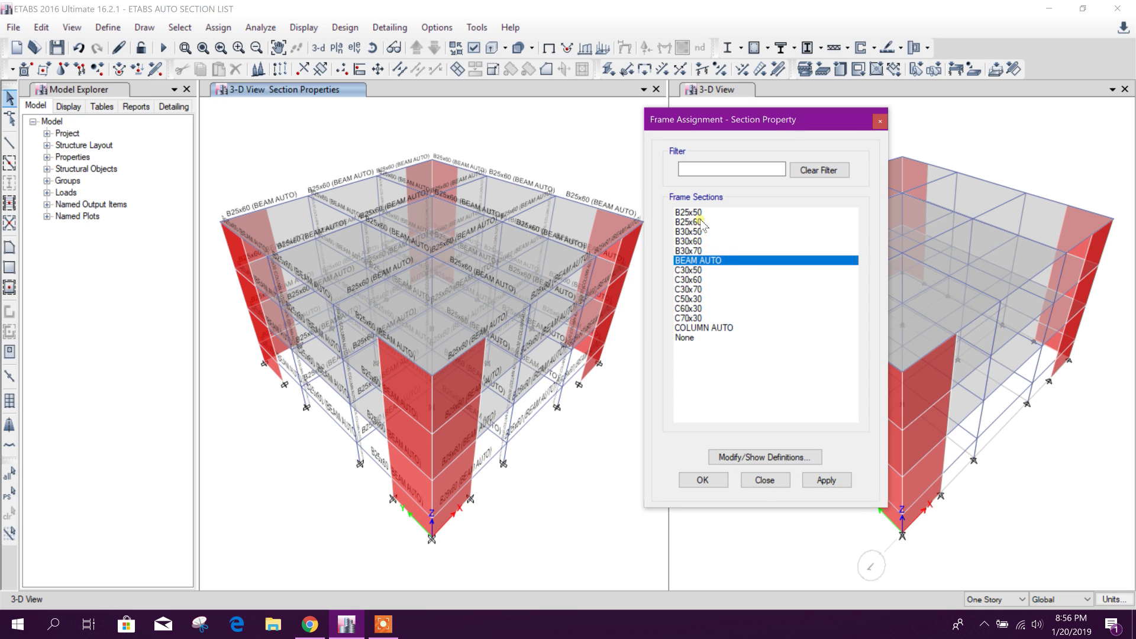
click(719, 337)
click(719, 327)
click(714, 261)
click(725, 327)
click(723, 261)
drag(742, 119, 728, 69)
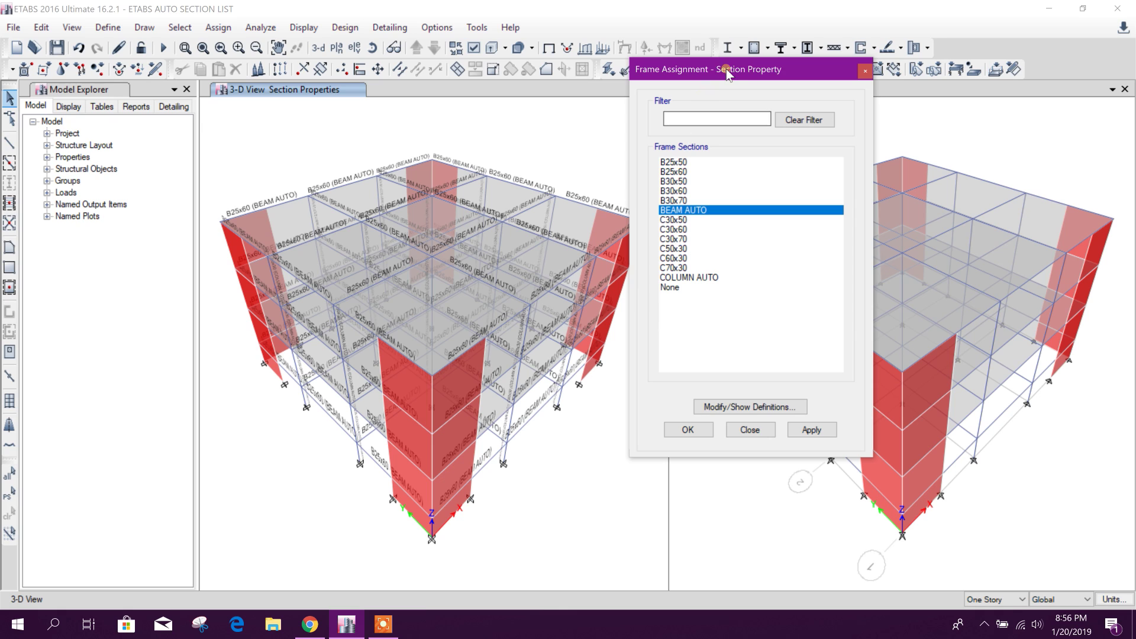
drag(726, 69, 777, 68)
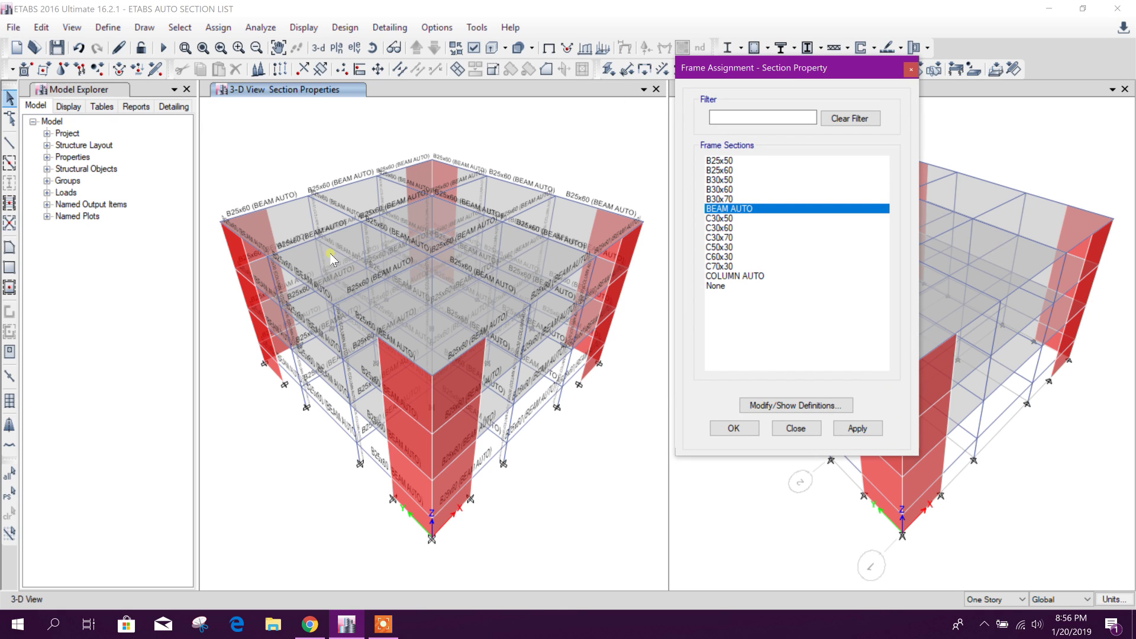
click(847, 430)
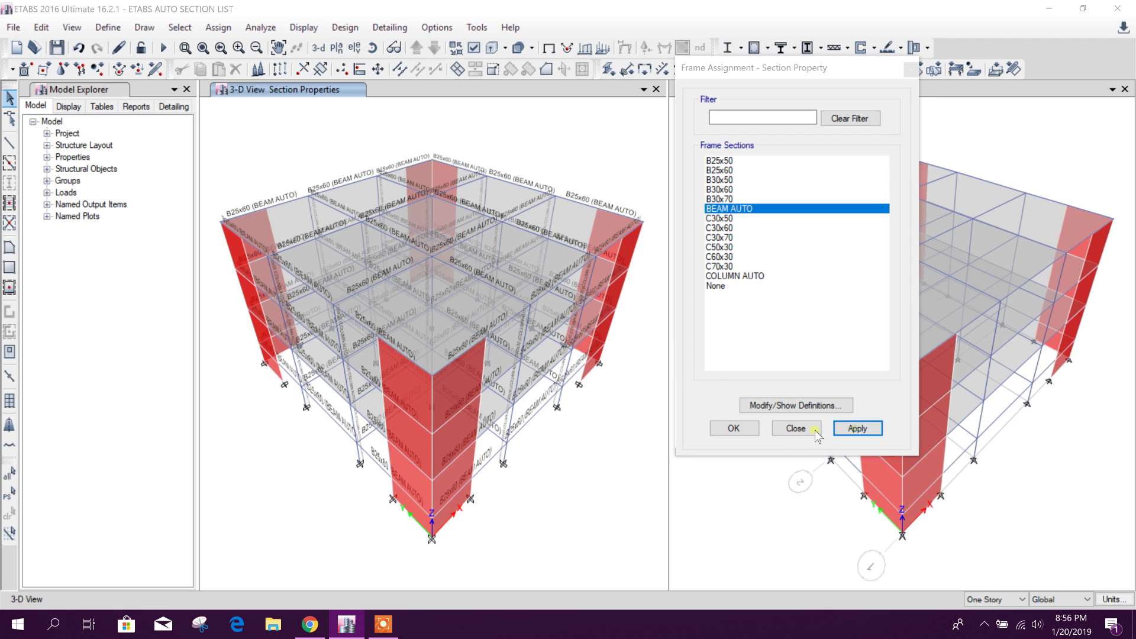
key(Return)
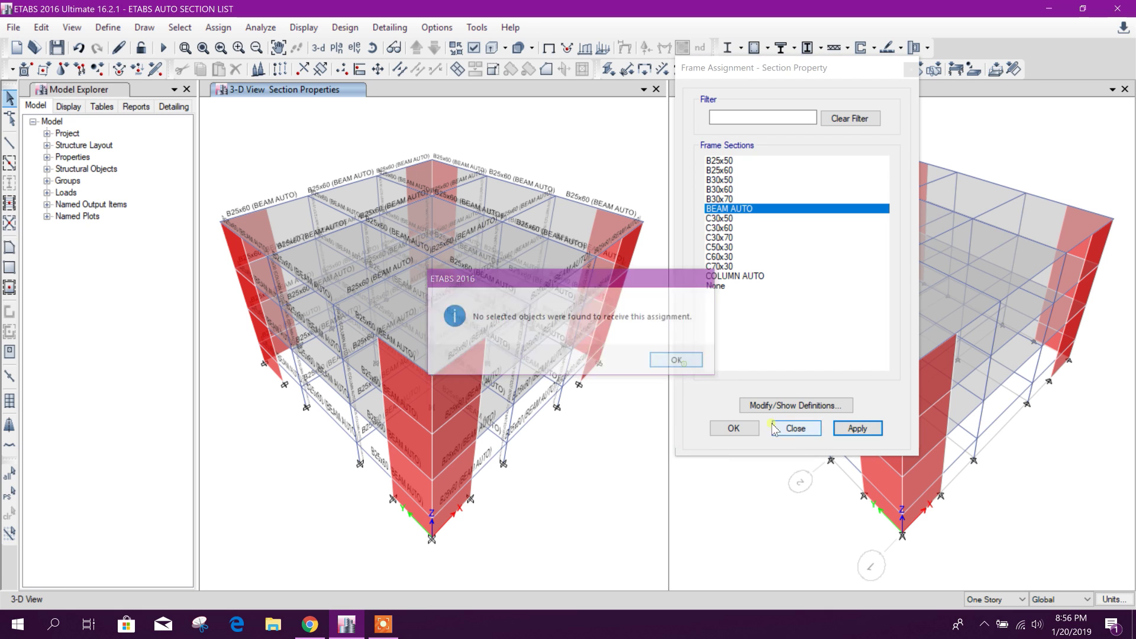
click(781, 429)
click(519, 456)
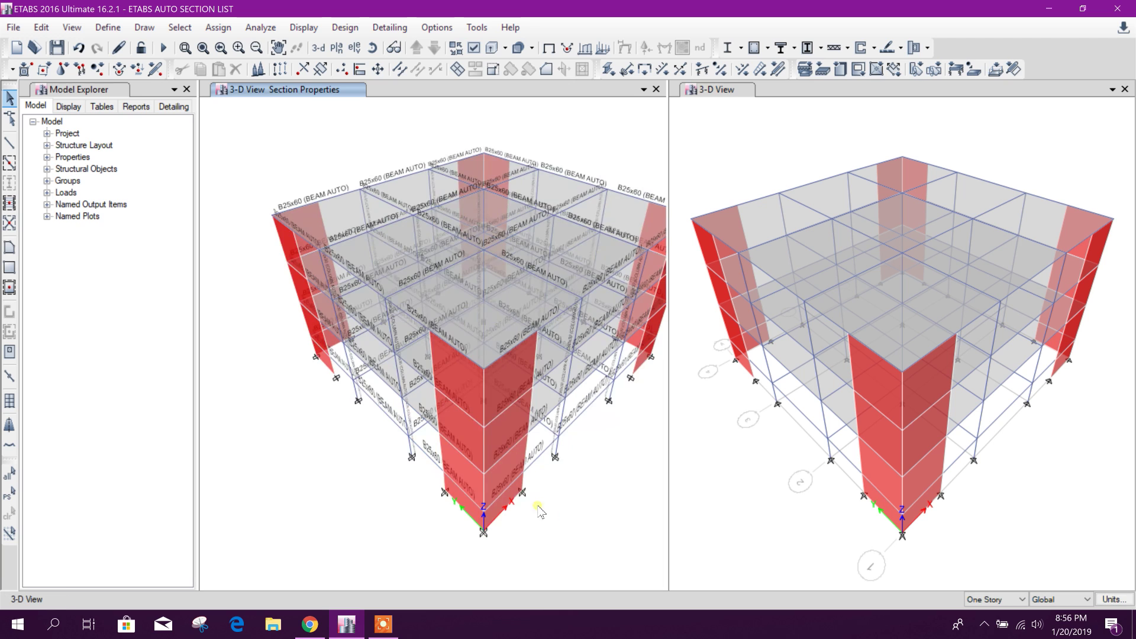
Copy the W25 wall property into a new 0.20 m thick wall named W20.
middle_drag(535, 503, 474, 495)
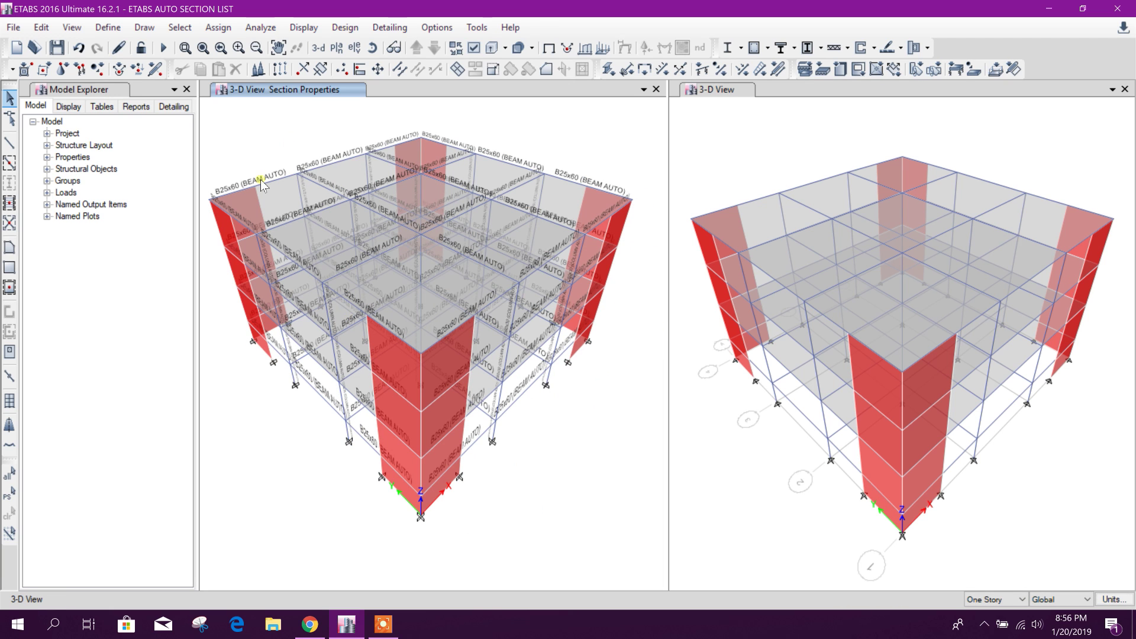
click(108, 27)
mouse_move(178, 70)
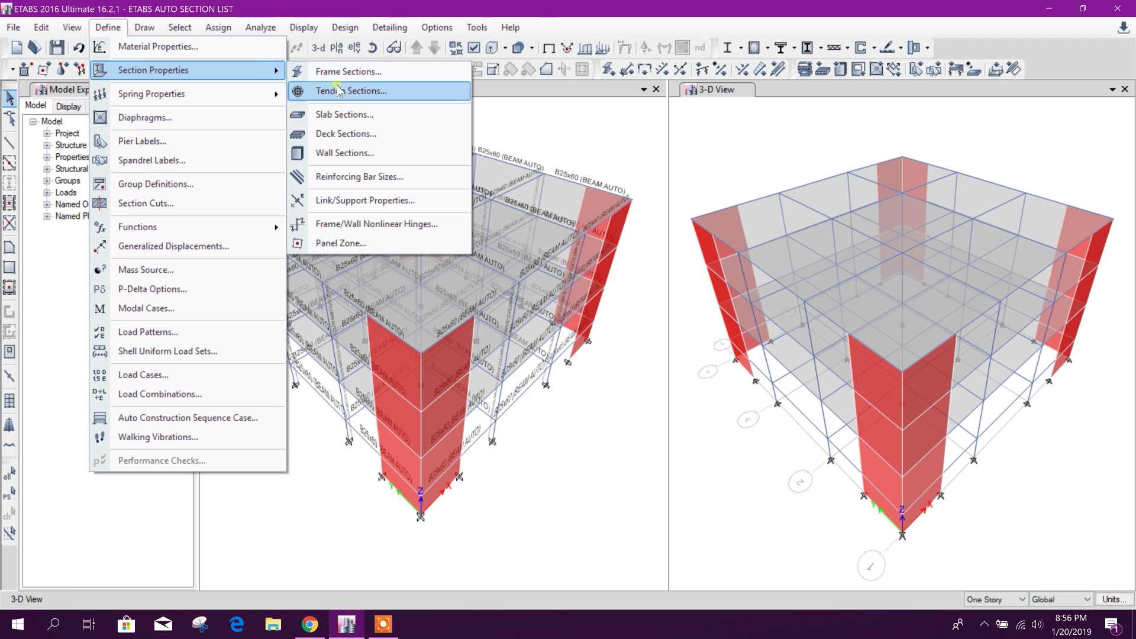
click(342, 156)
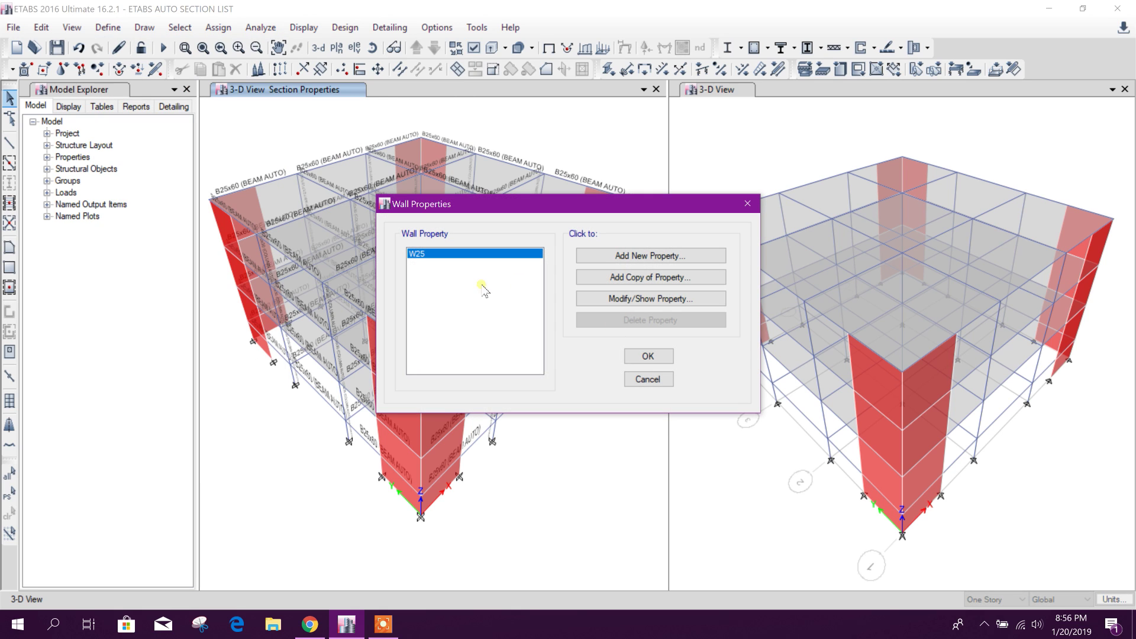
click(626, 277)
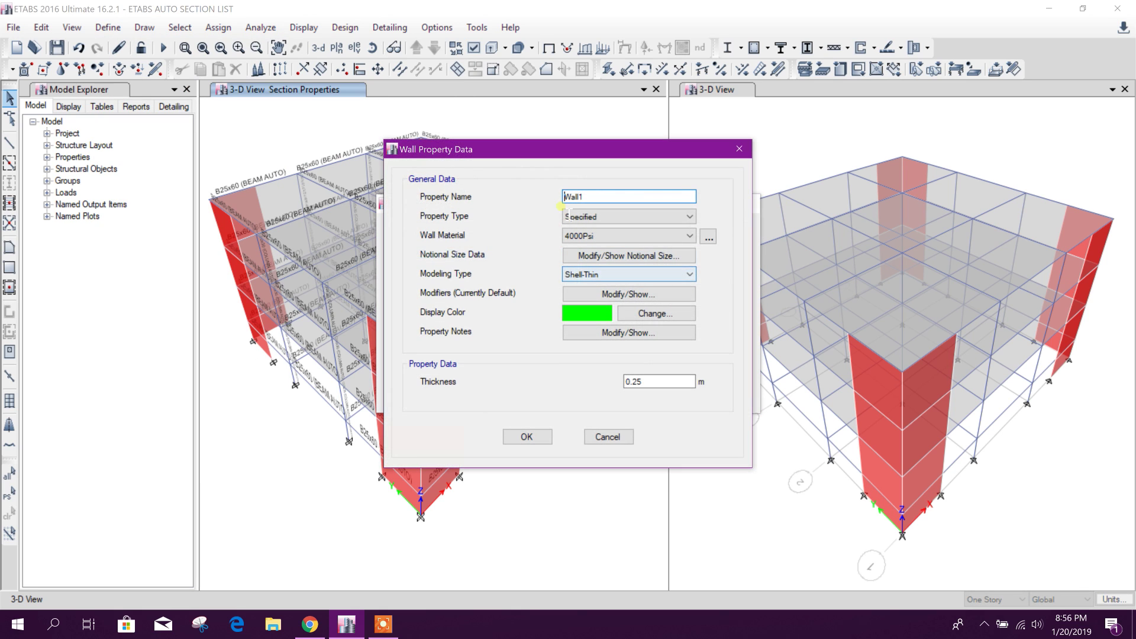
drag(592, 197, 576, 196)
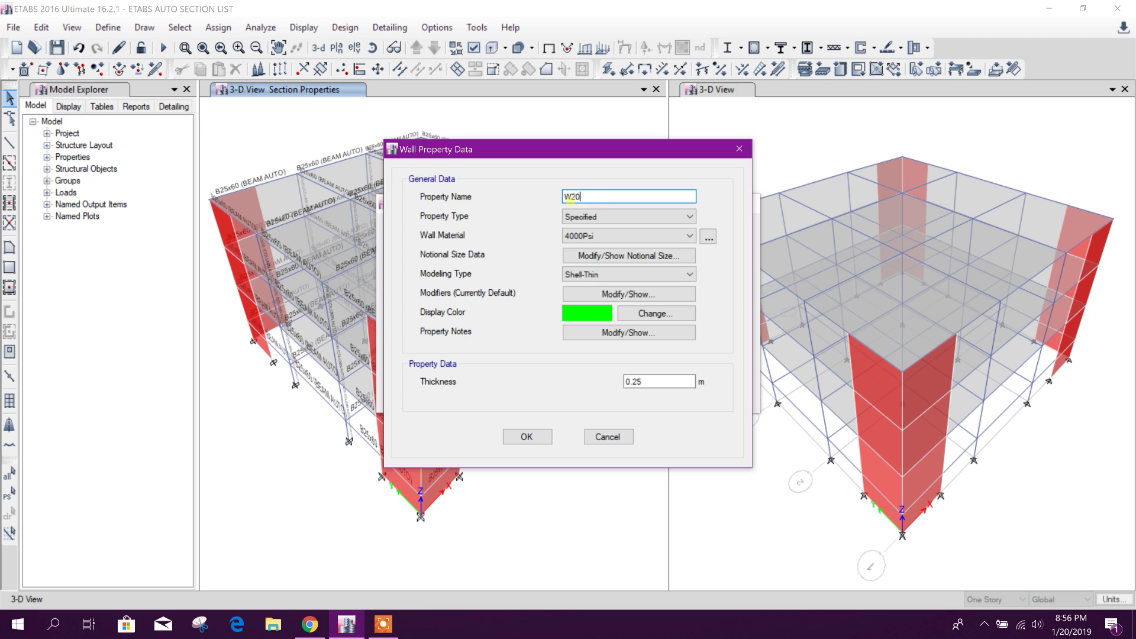
click(645, 382)
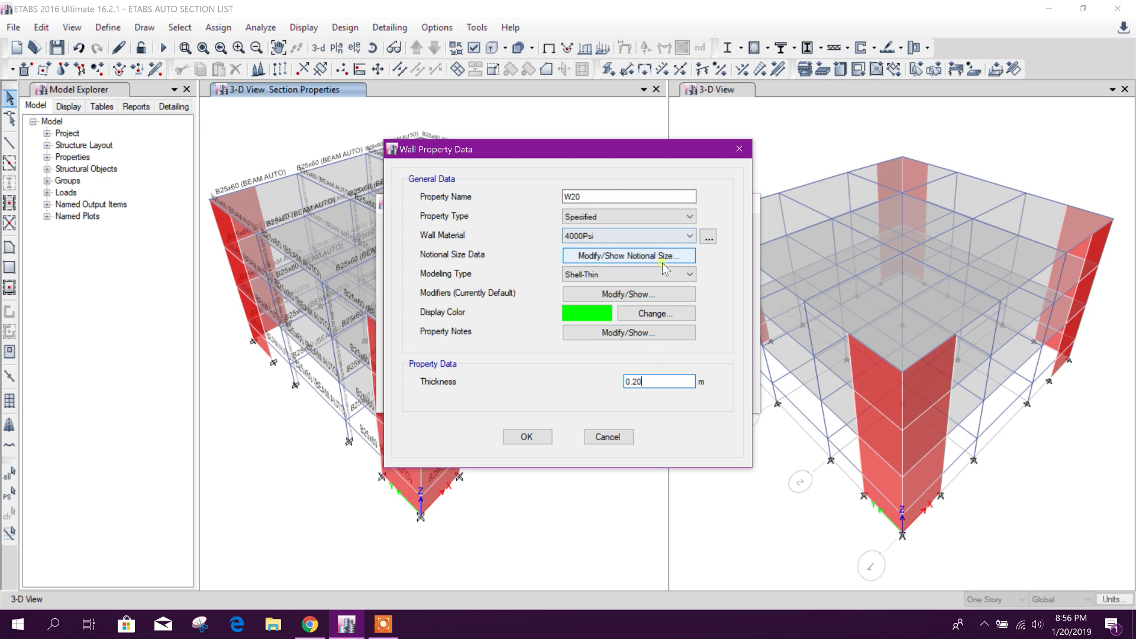
click(525, 437)
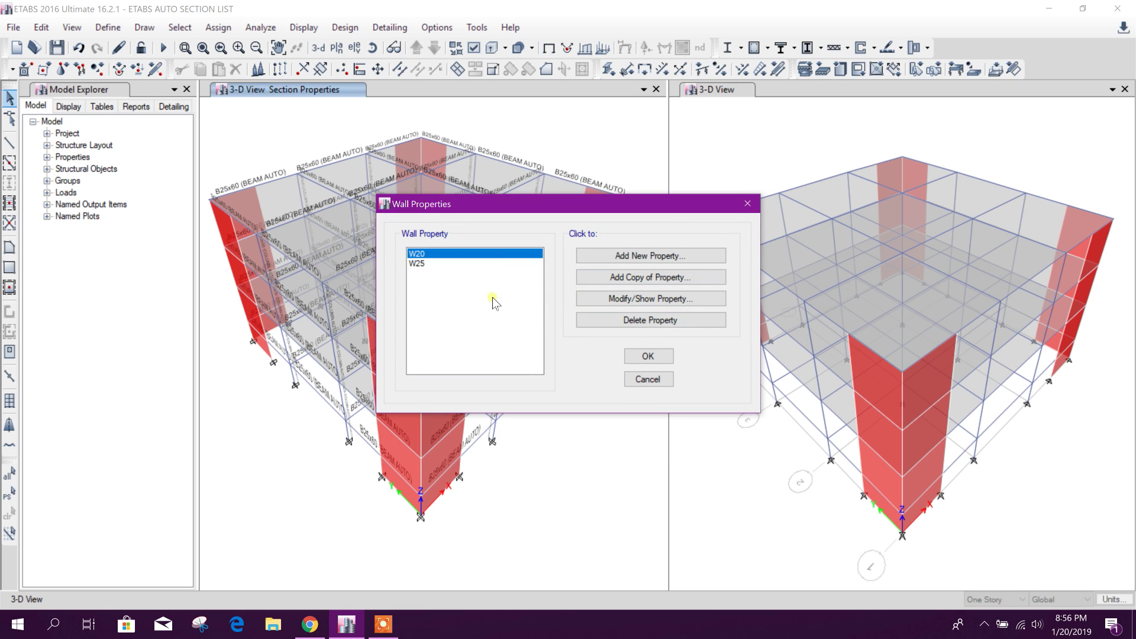
Create the auto-select wall property W AUTO containing W20 and W25.
click(651, 255)
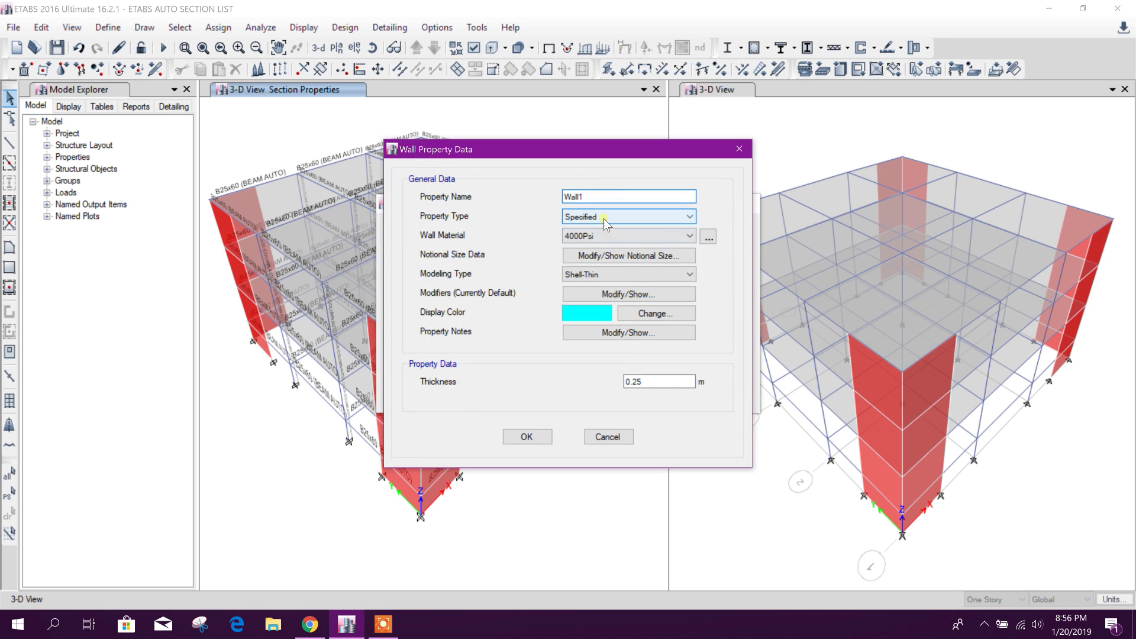
click(675, 217)
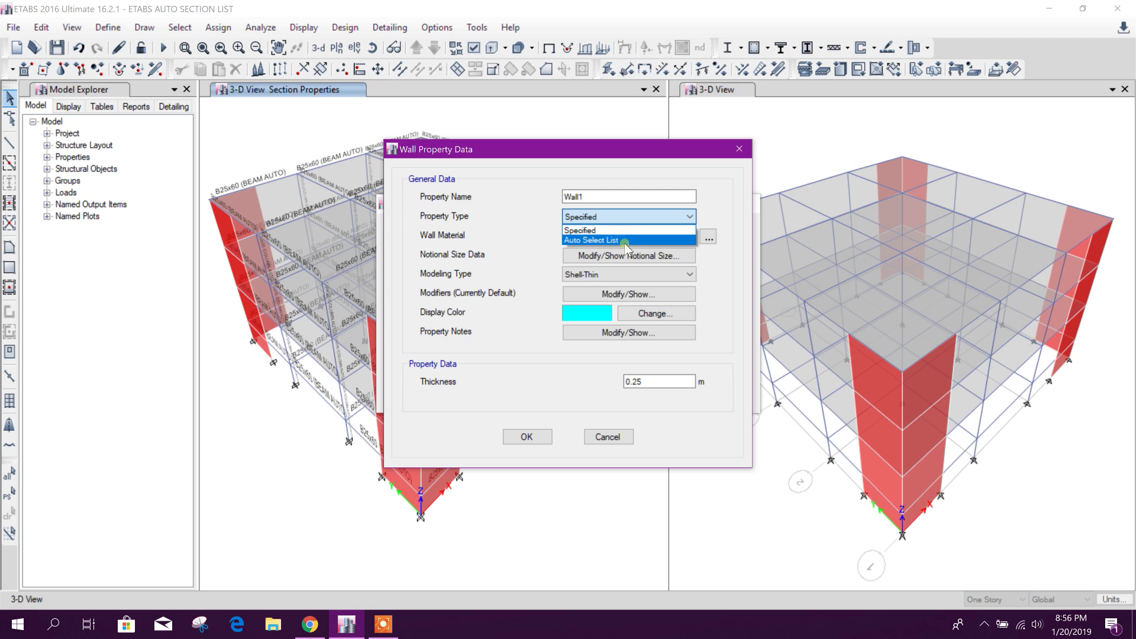
click(615, 240)
double_click(571, 197)
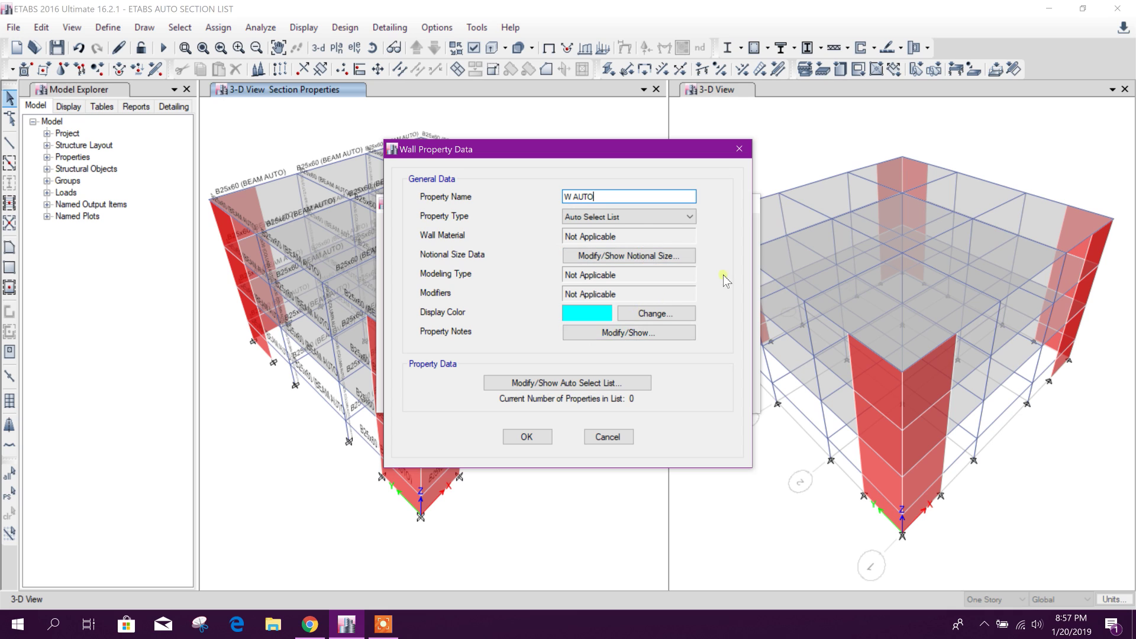
click(599, 383)
click(410, 204)
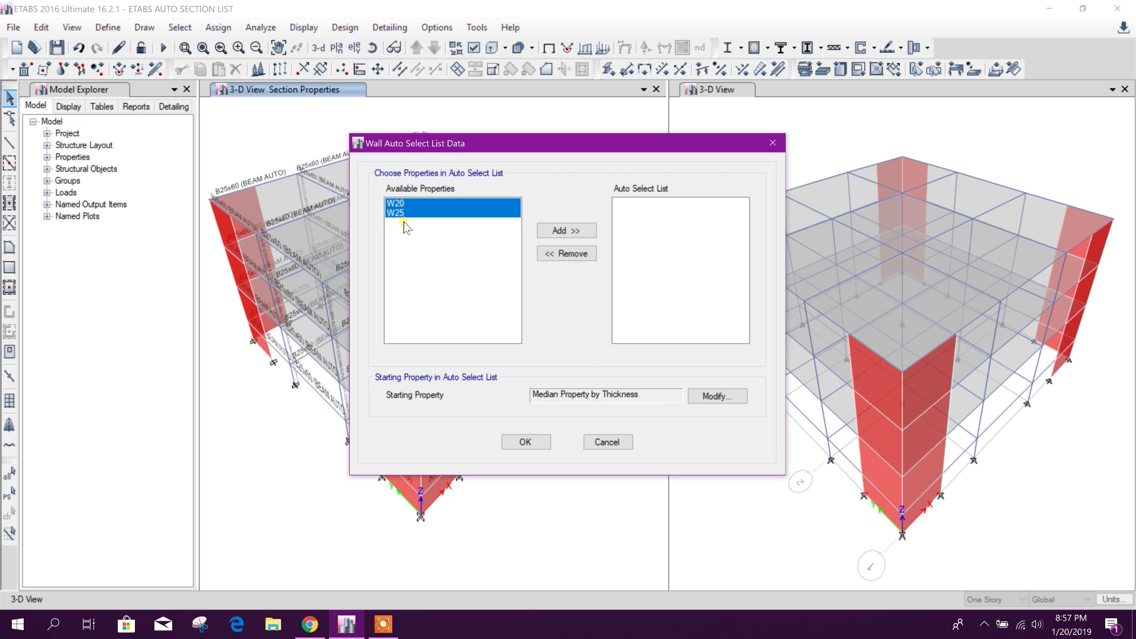
shift+click(490, 213)
click(553, 230)
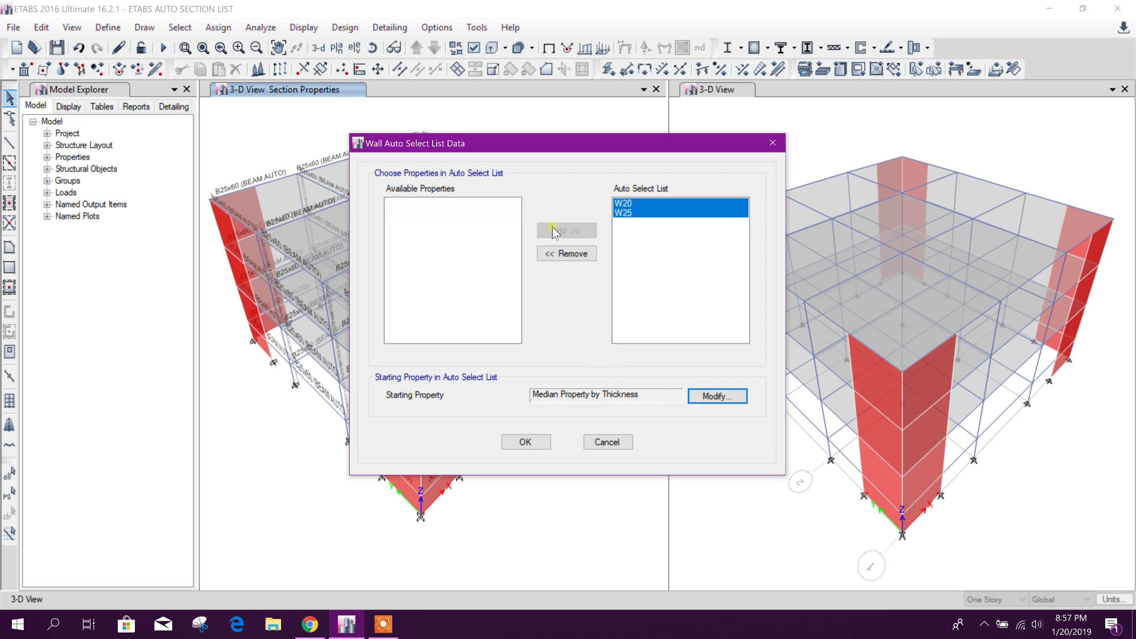
click(547, 438)
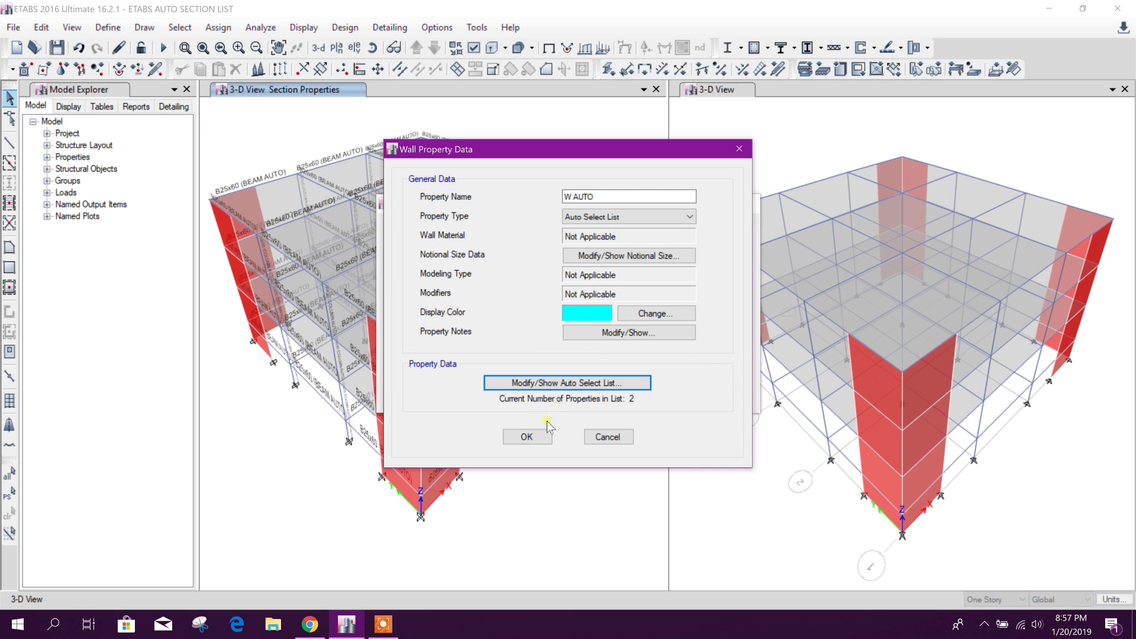
click(525, 437)
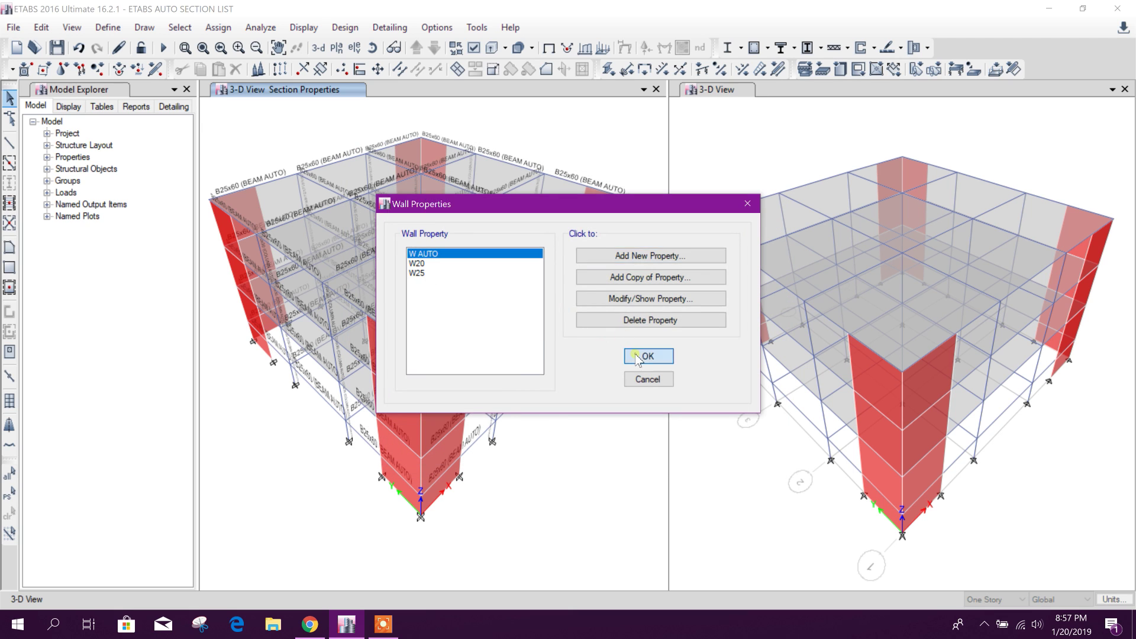
click(649, 356)
Select all walls in the model by object type.
click(180, 28)
mouse_move(201, 46)
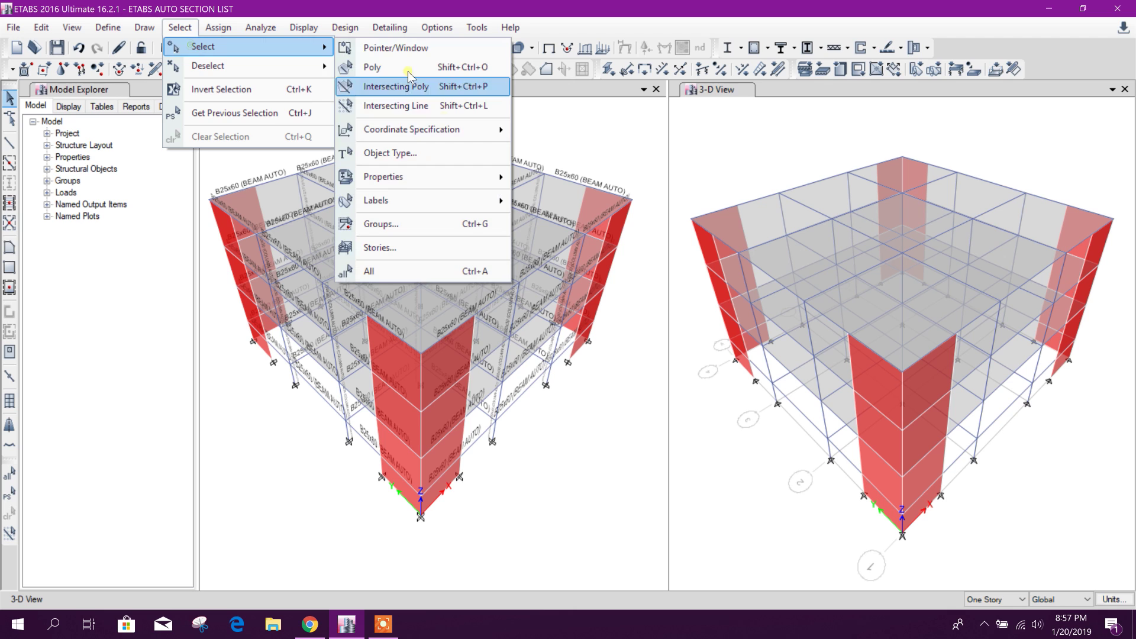
click(414, 152)
click(494, 208)
click(495, 248)
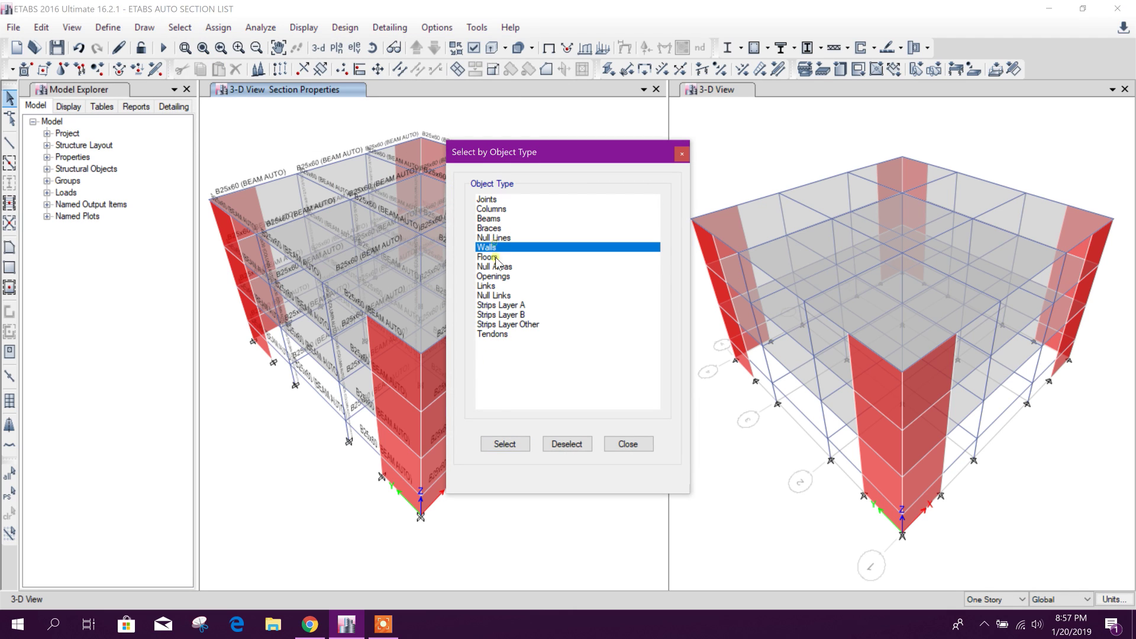
click(505, 444)
click(628, 444)
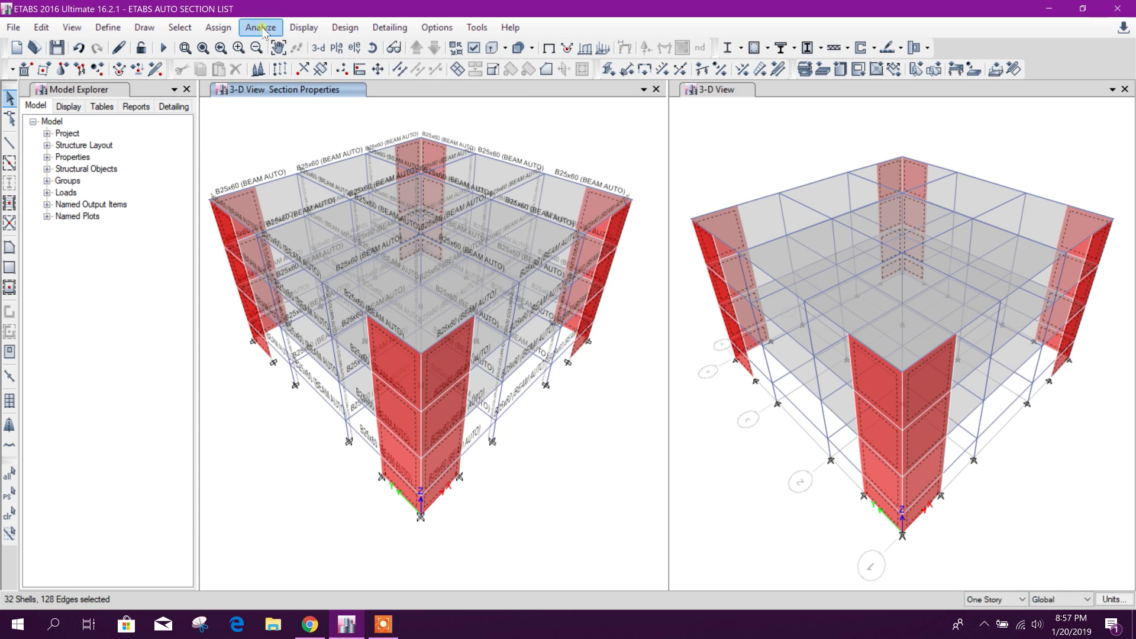
Assign the W AUTO wall section to the selected walls.
click(218, 27)
mouse_move(307, 85)
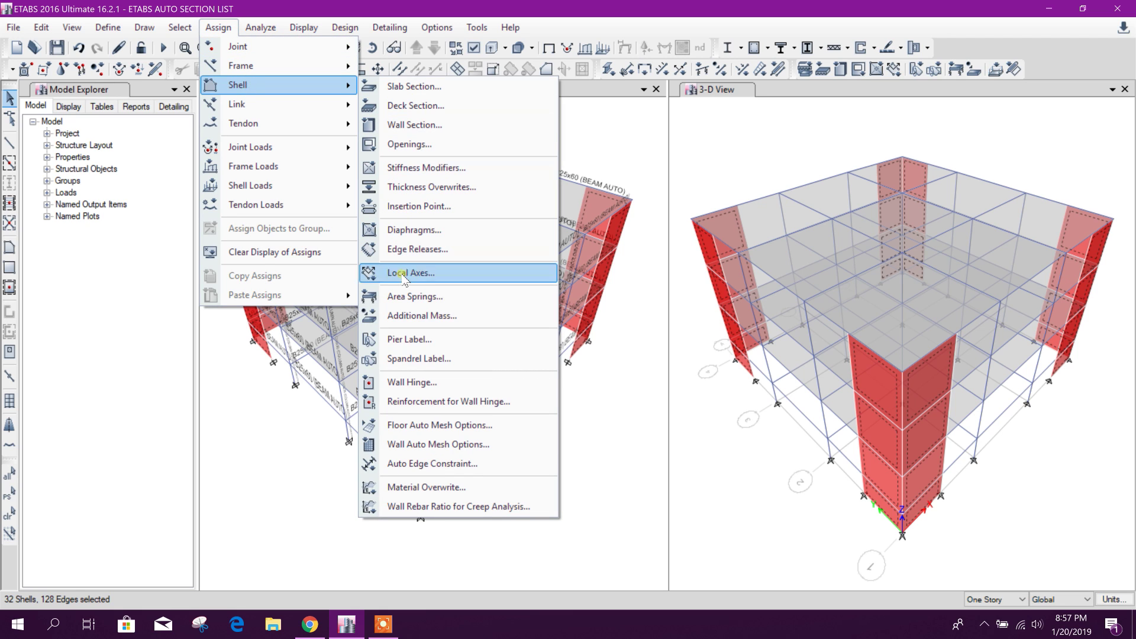
click(424, 126)
drag(529, 152, 751, 142)
click(837, 458)
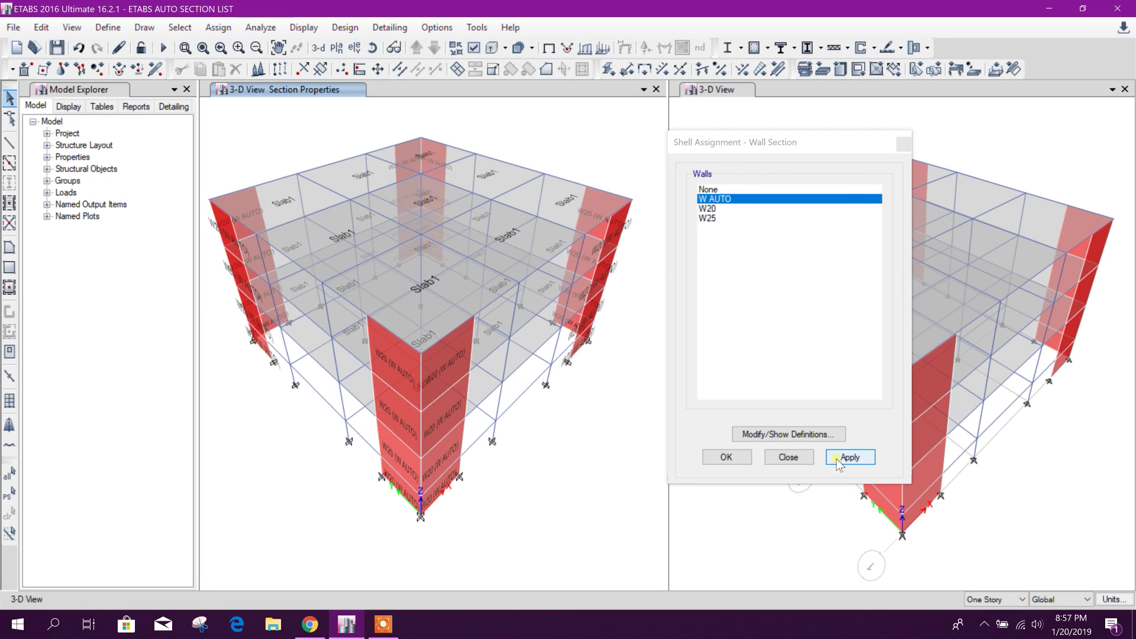
click(789, 458)
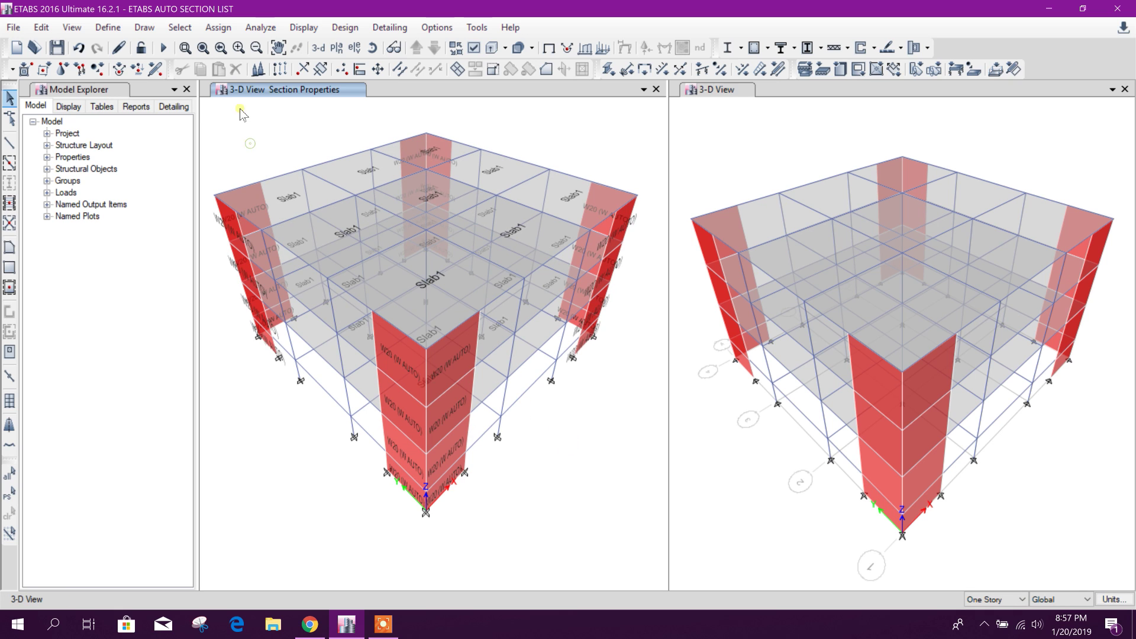
Run the analysis, set the concrete frame design code to ACI 318-08, and start the design.
click(164, 47)
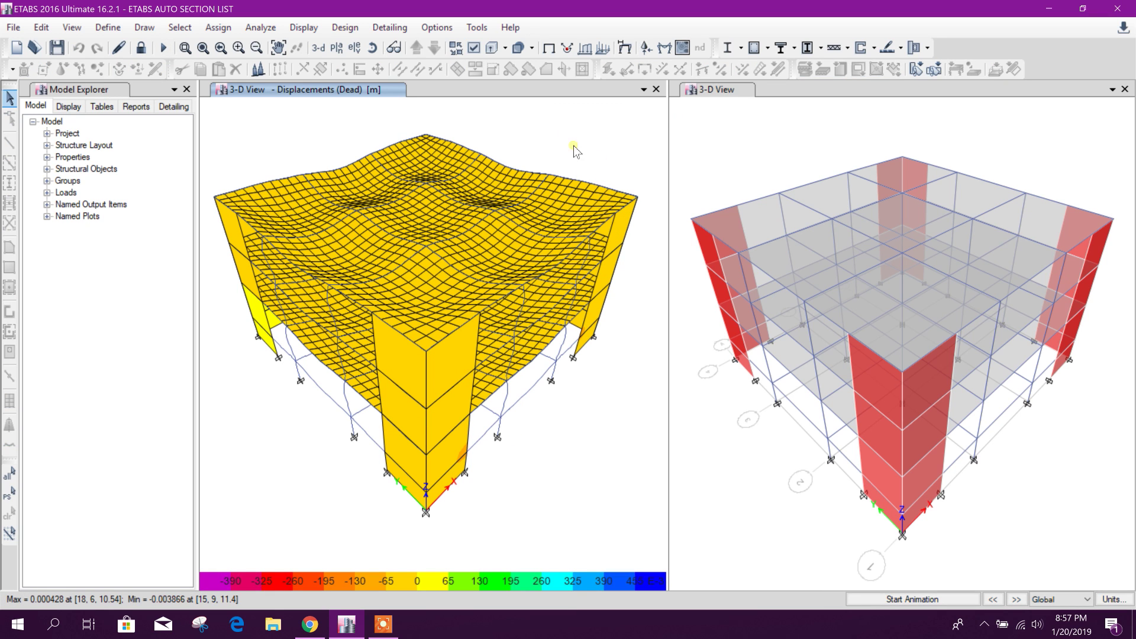
click(768, 48)
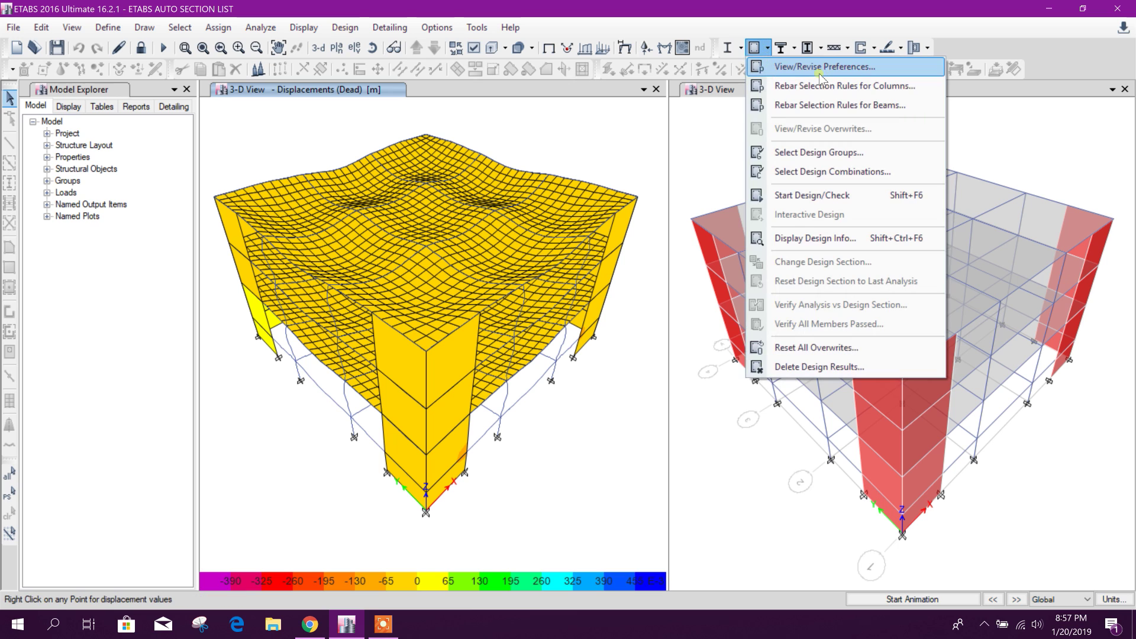
click(821, 68)
click(588, 144)
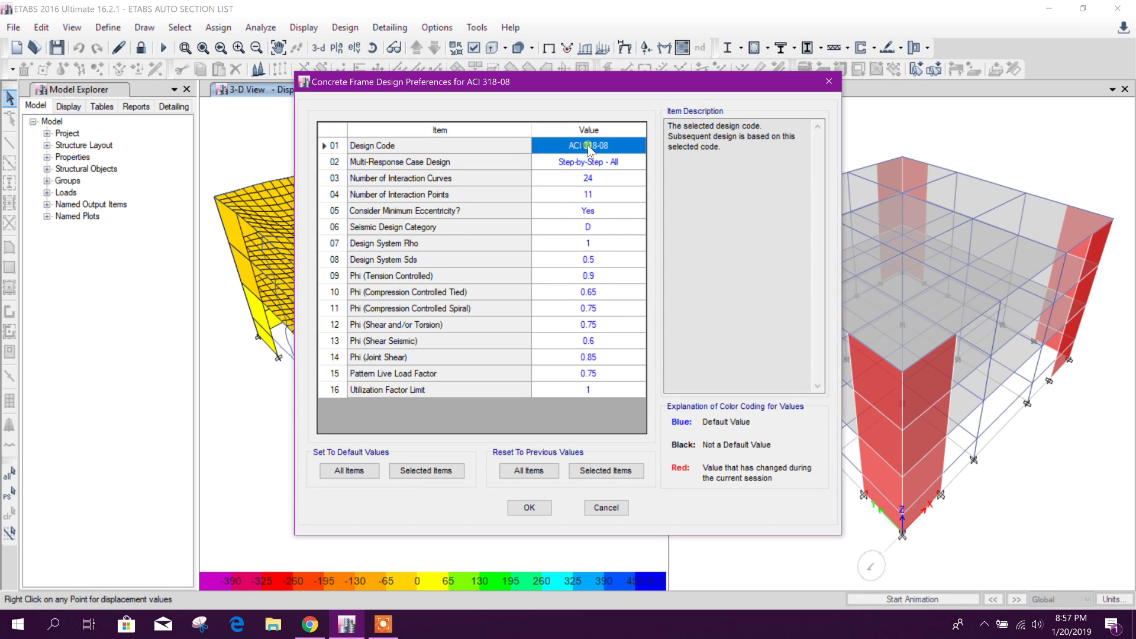
click(626, 149)
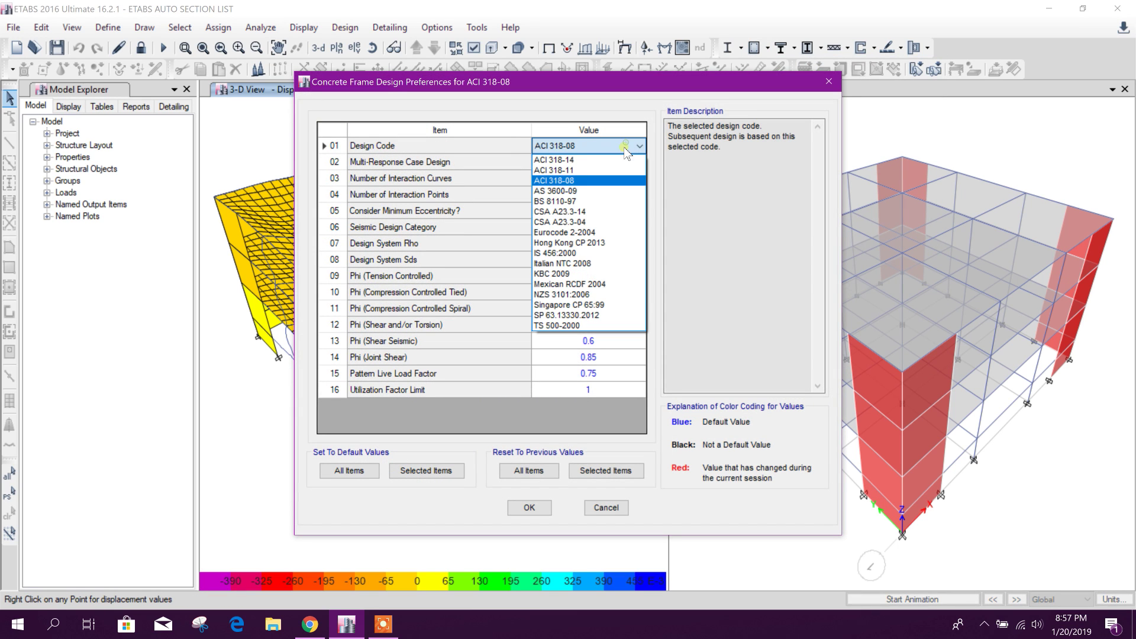
click(576, 180)
drag(586, 89, 626, 73)
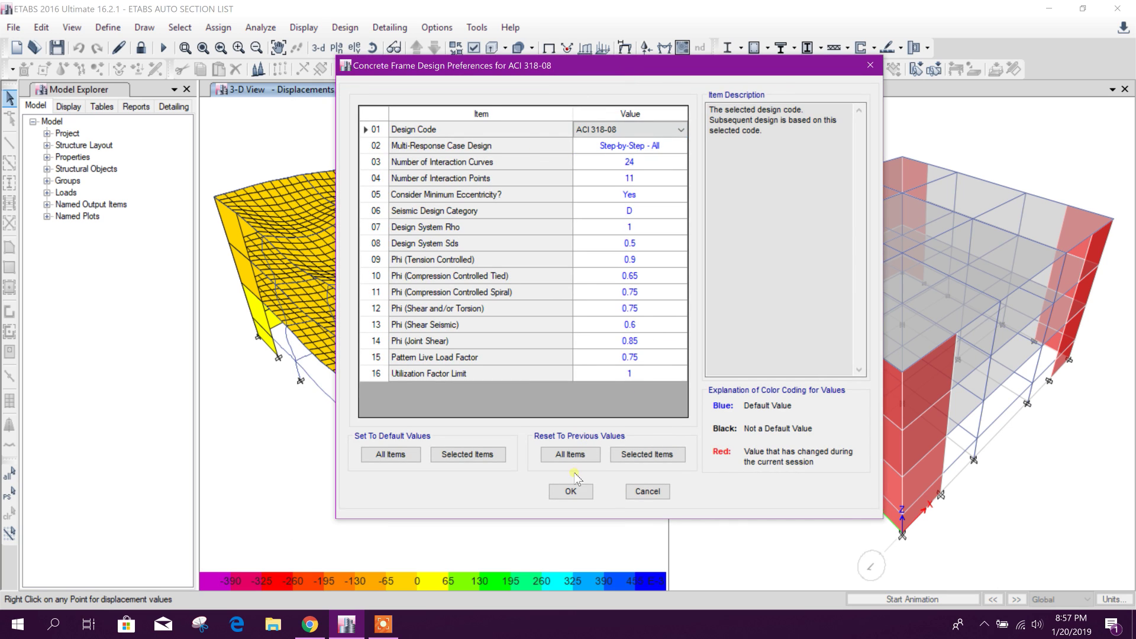
click(570, 492)
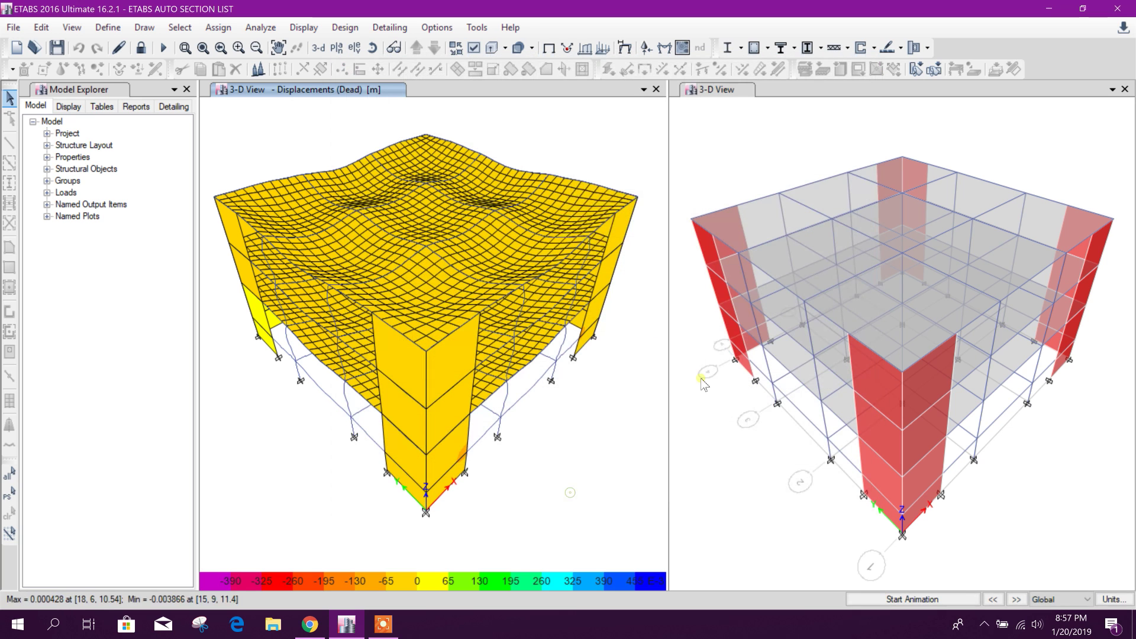
click(752, 51)
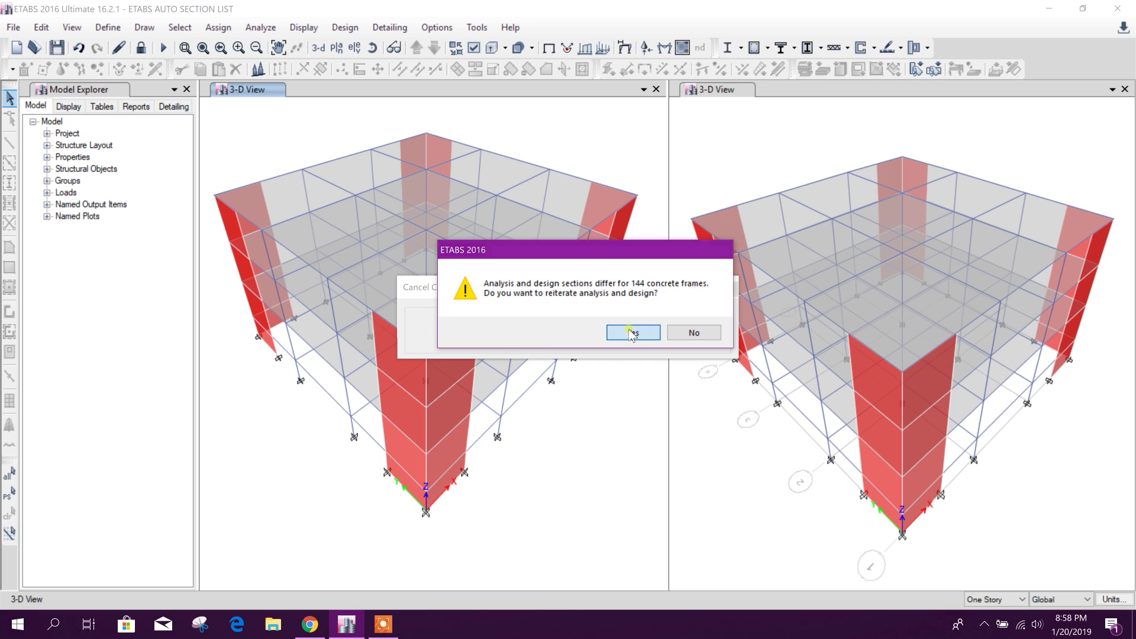
Accept reiterating analysis and design so the auto-selected sections converge.
click(636, 360)
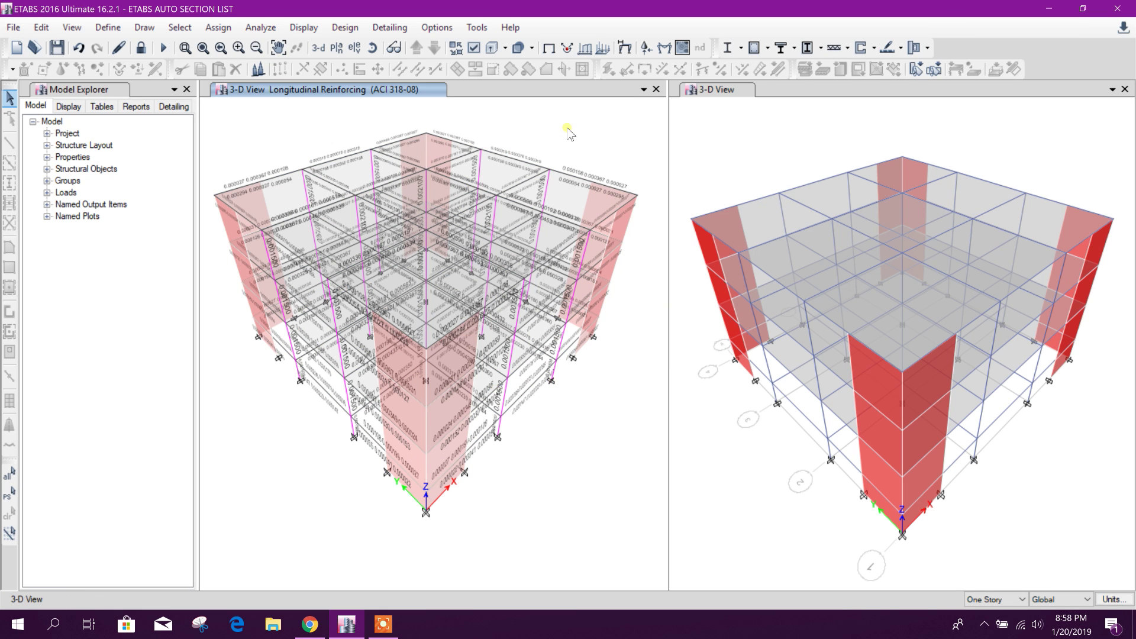
Set the shear wall design code to ACI 318-11 in the design preferences.
click(873, 47)
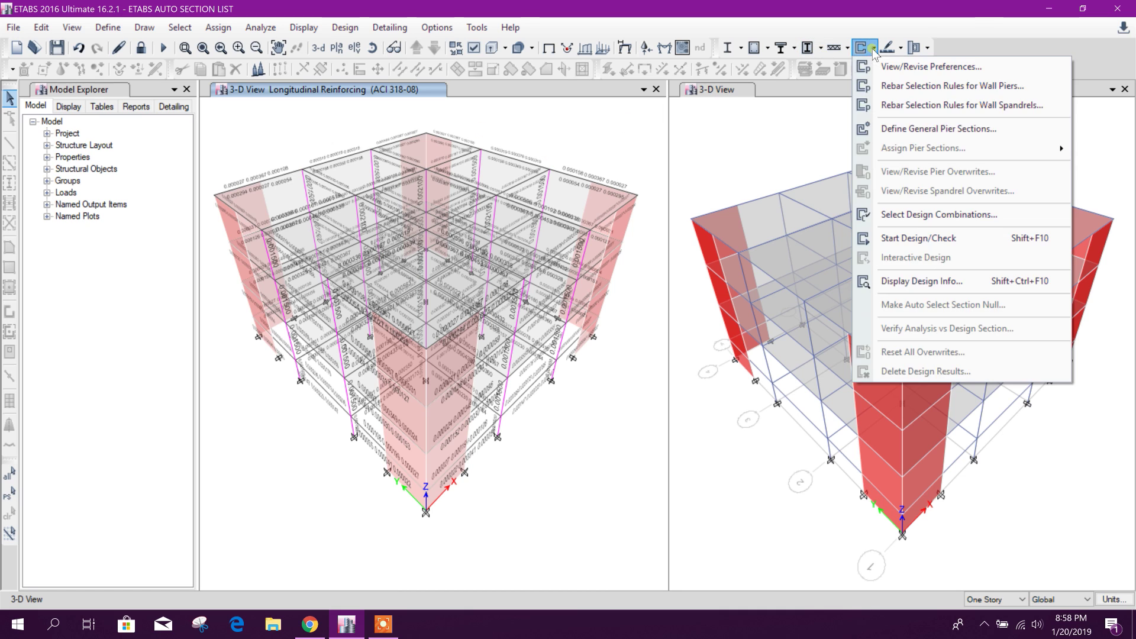
click(873, 48)
click(873, 48)
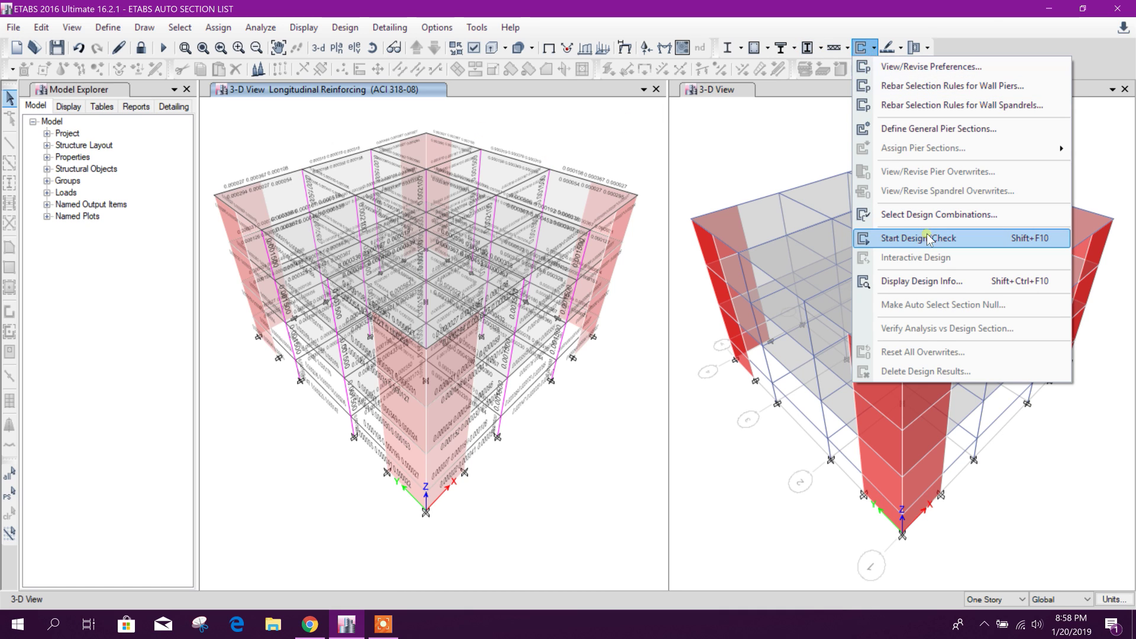
click(947, 68)
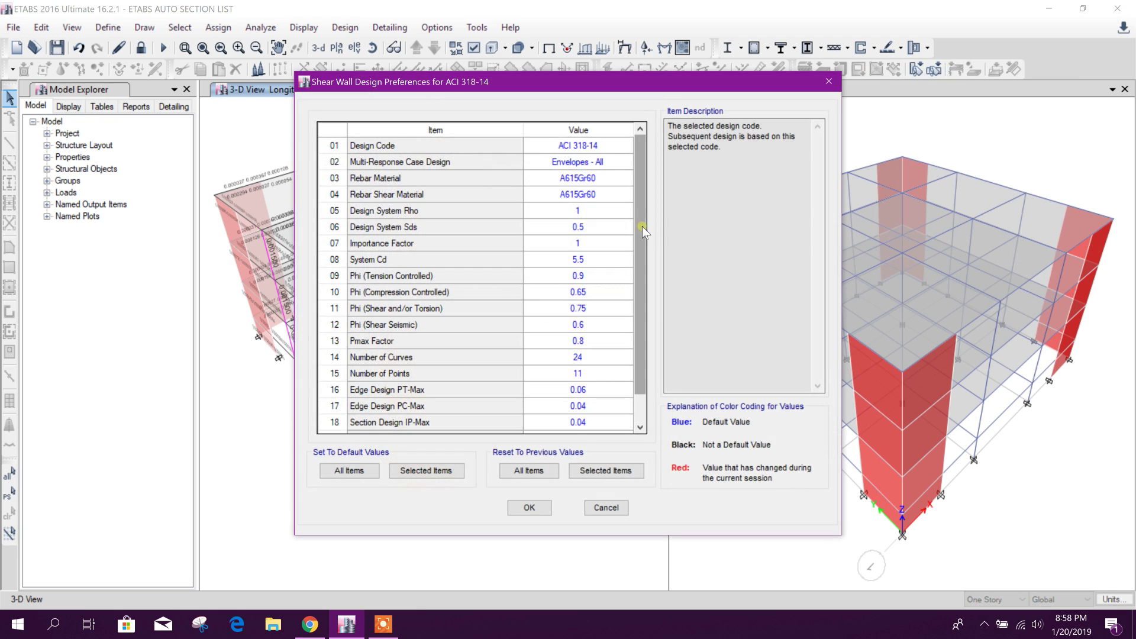
click(616, 149)
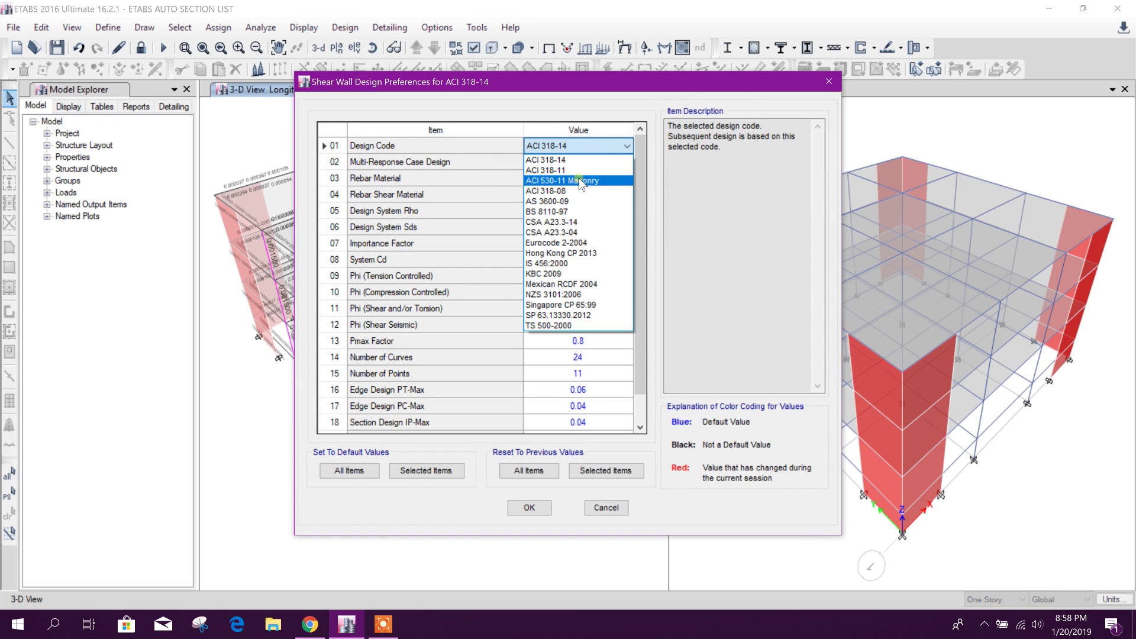
key(Up)
key(Return)
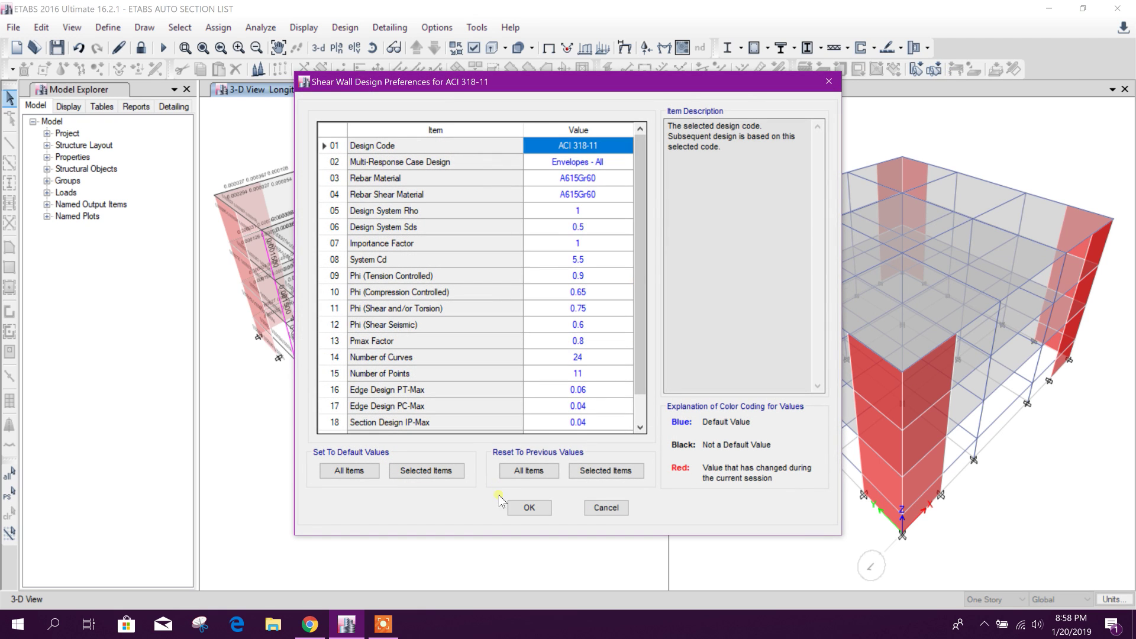
click(530, 508)
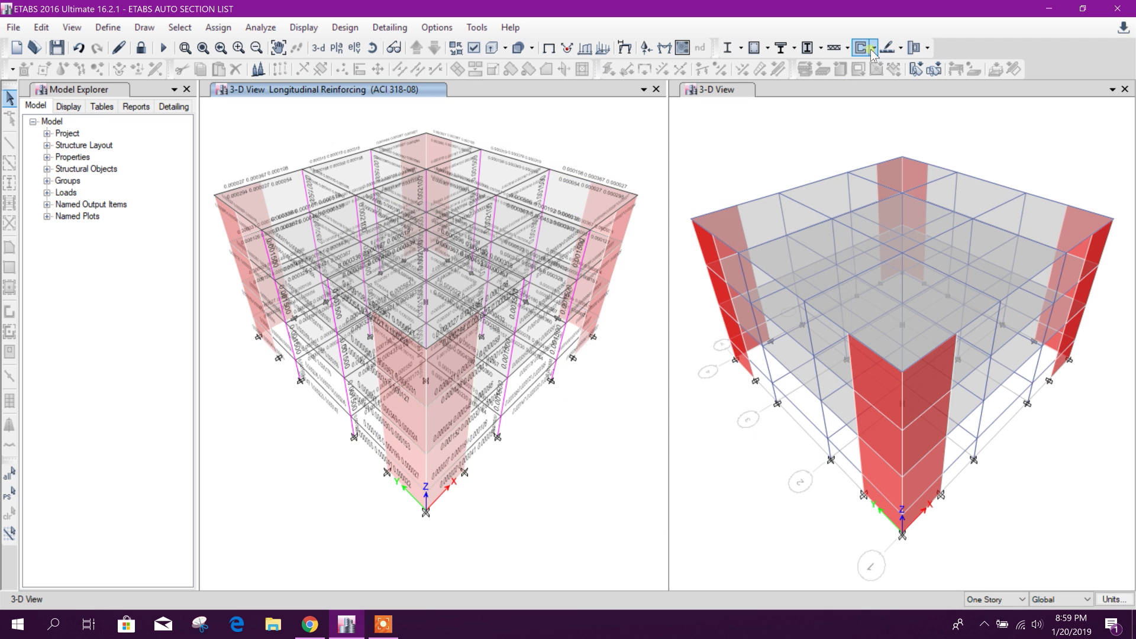
Run the shear wall design check and inspect a pier's reinforcing area.
click(873, 50)
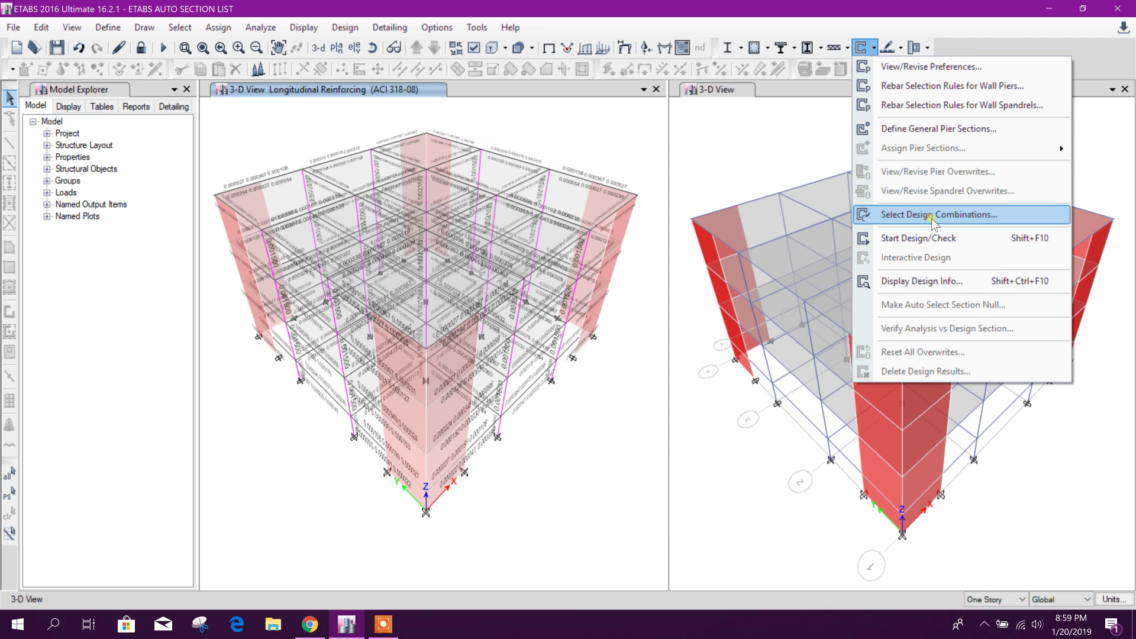
click(923, 238)
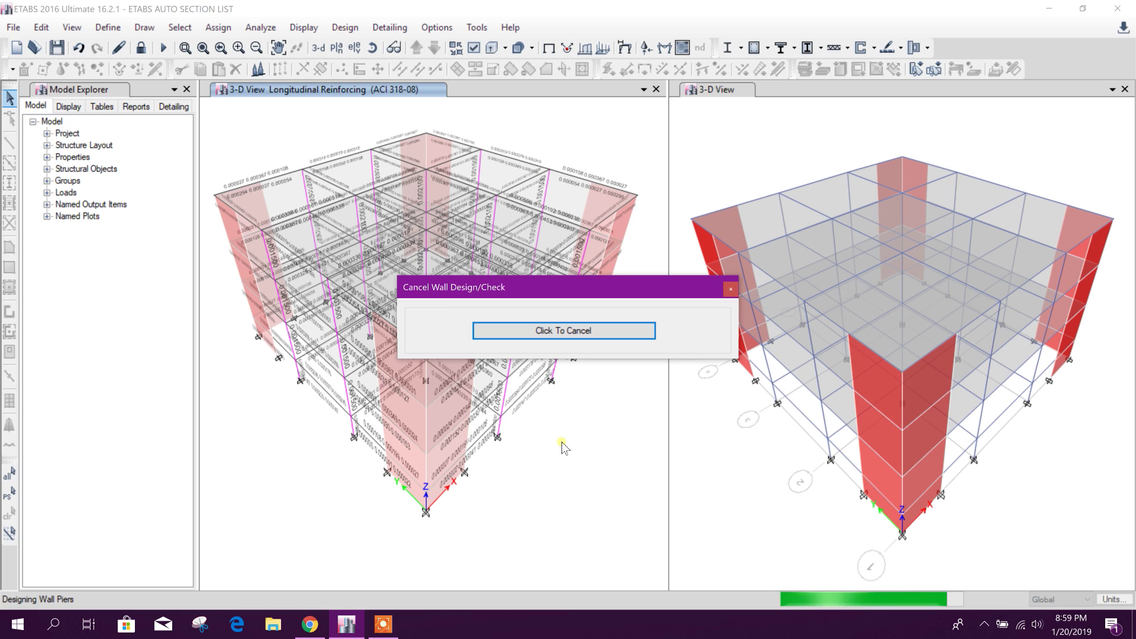
click(589, 329)
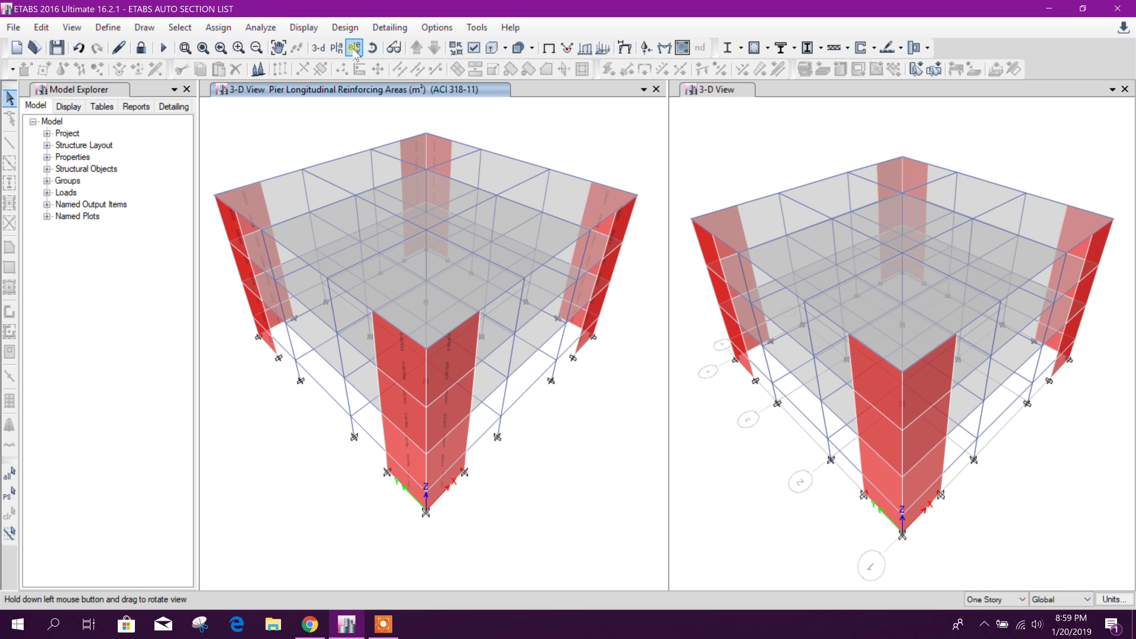
Show the Story4 plan with pier reinforcing results in the left window and recentre it.
click(335, 50)
click(563, 495)
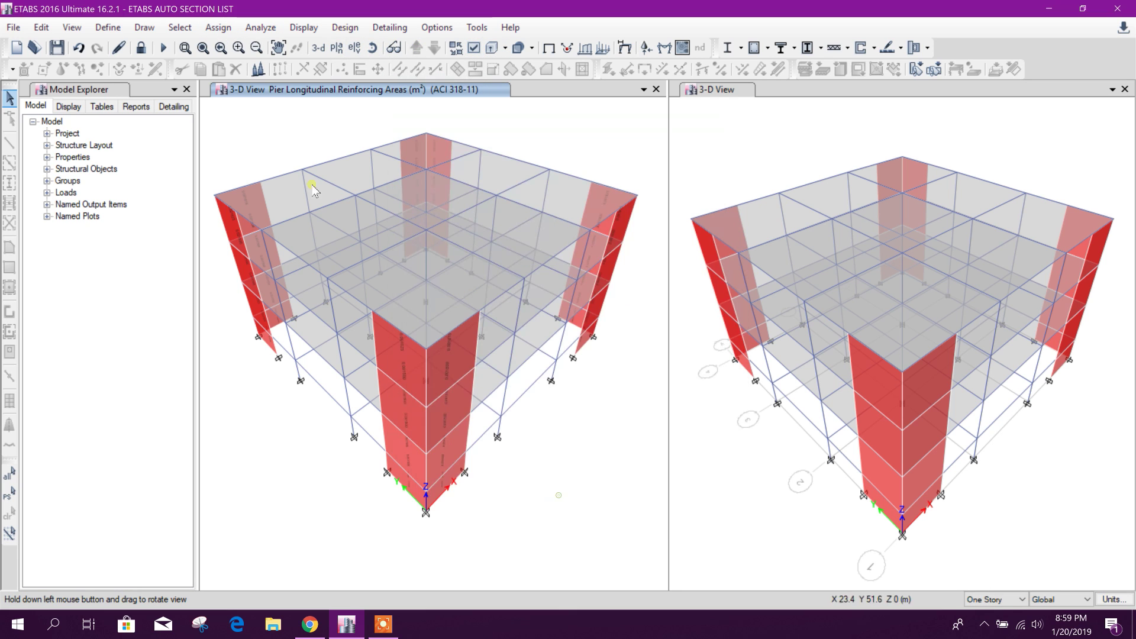
click(336, 48)
click(625, 489)
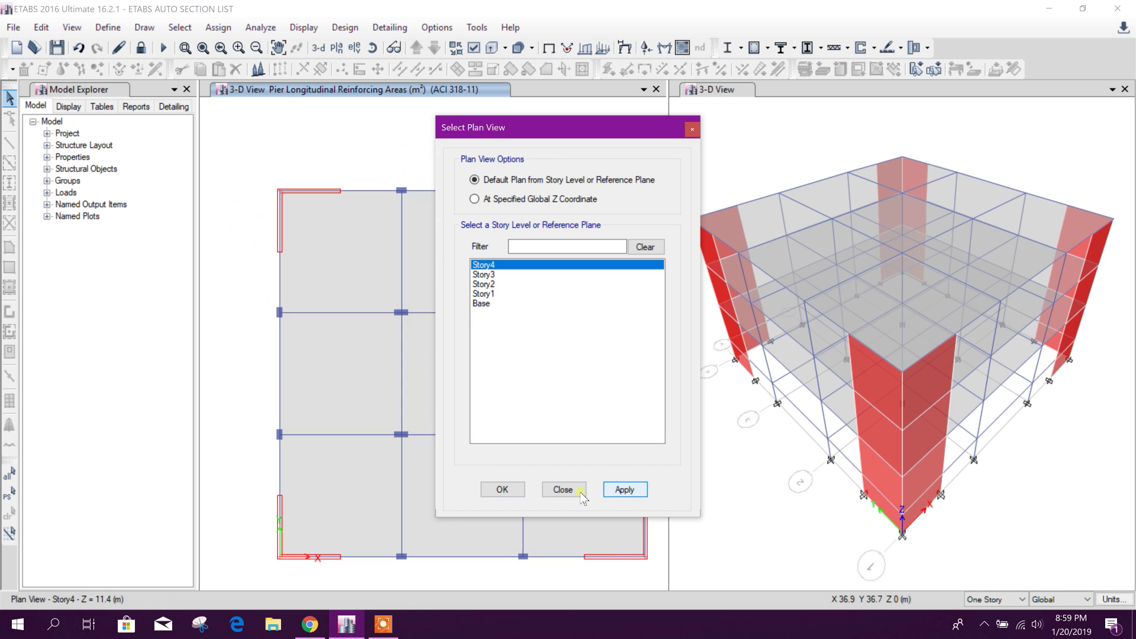
click(568, 489)
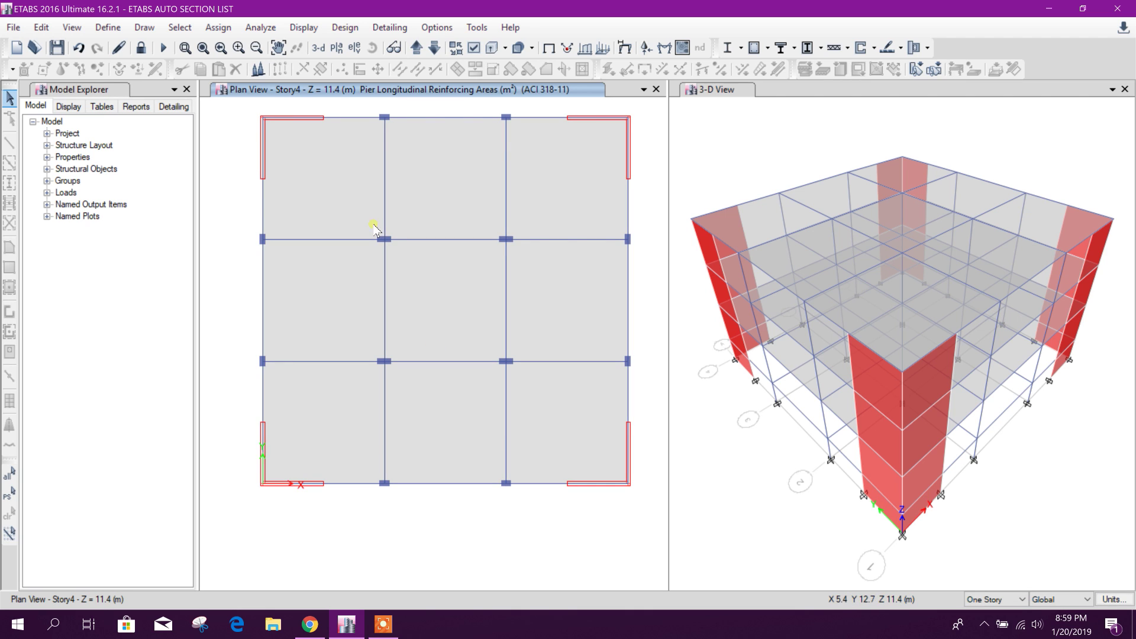
mouse_move(372, 151)
middle_down()
mouse_move(382, 159)
mouse_move(360, 160)
middle_up()
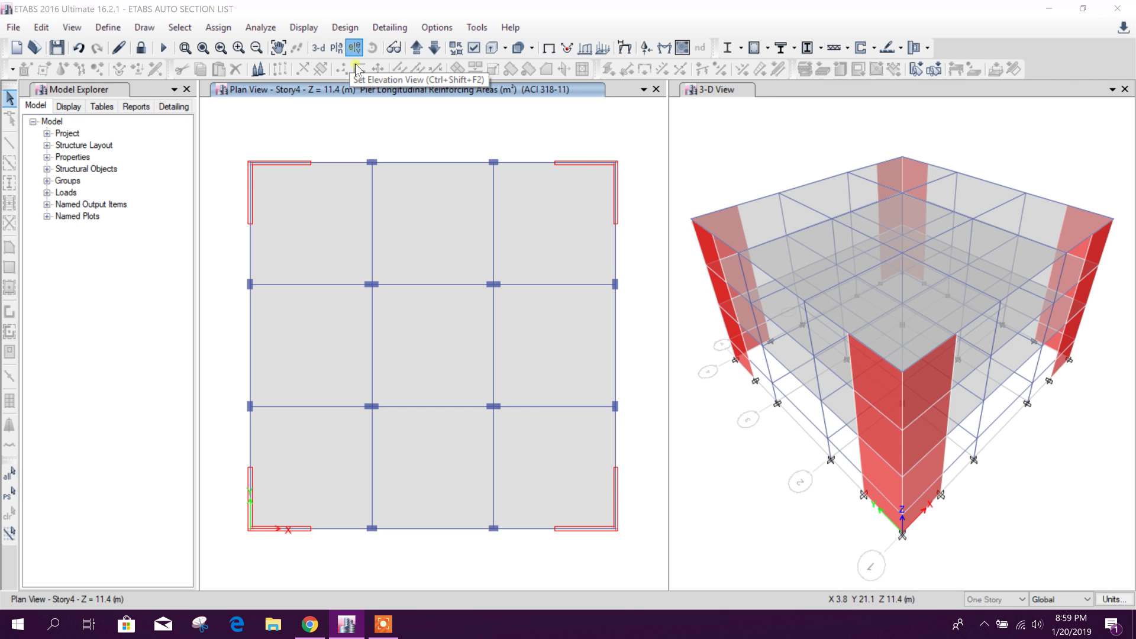
click(356, 48)
Display elevation A in the left window and recentre the drawing.
click(625, 495)
click(564, 496)
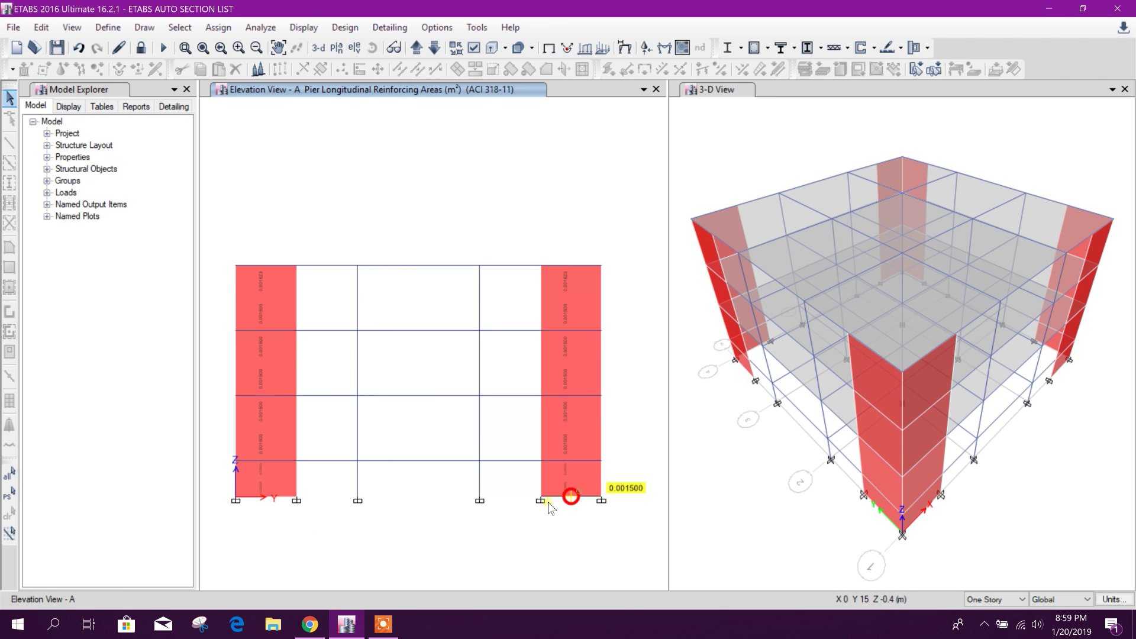
mouse_move(279, 370)
scroll(272, 334, up, 3)
scroll(271, 331, down, 3)
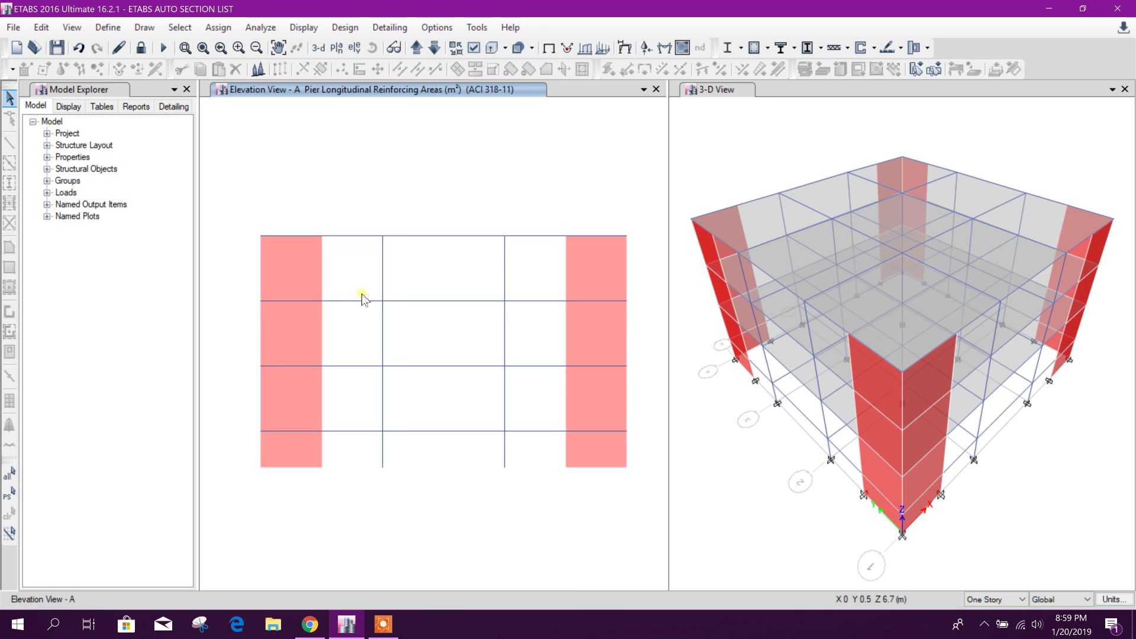
middle_drag(361, 254, 375, 242)
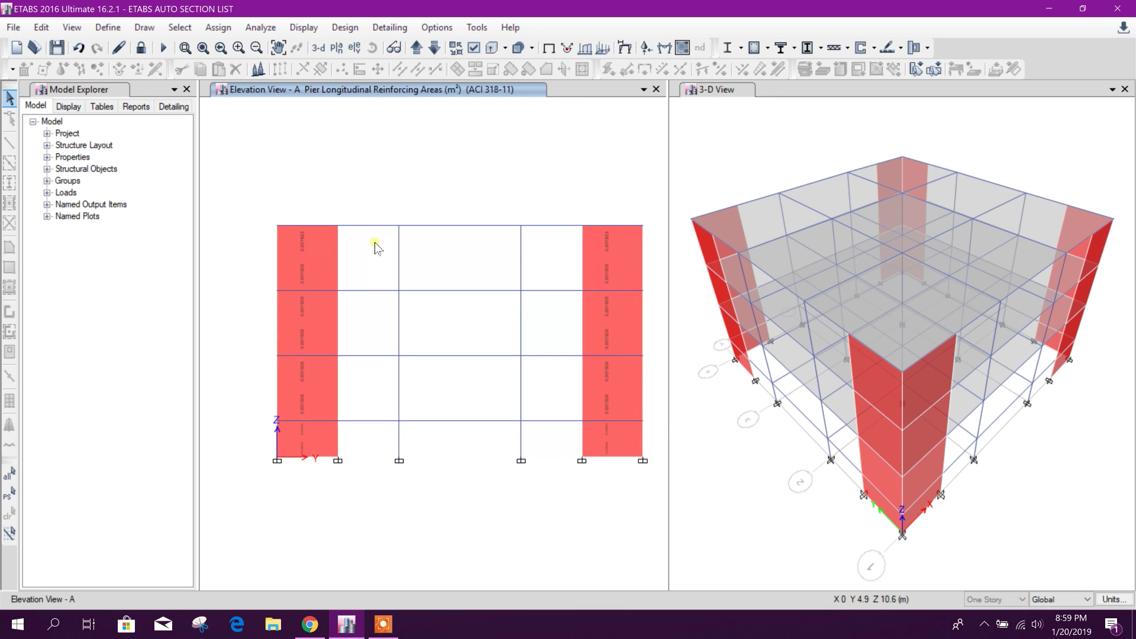
Label the wall panels with their shell sections, W20 (W AUTO).
click(473, 48)
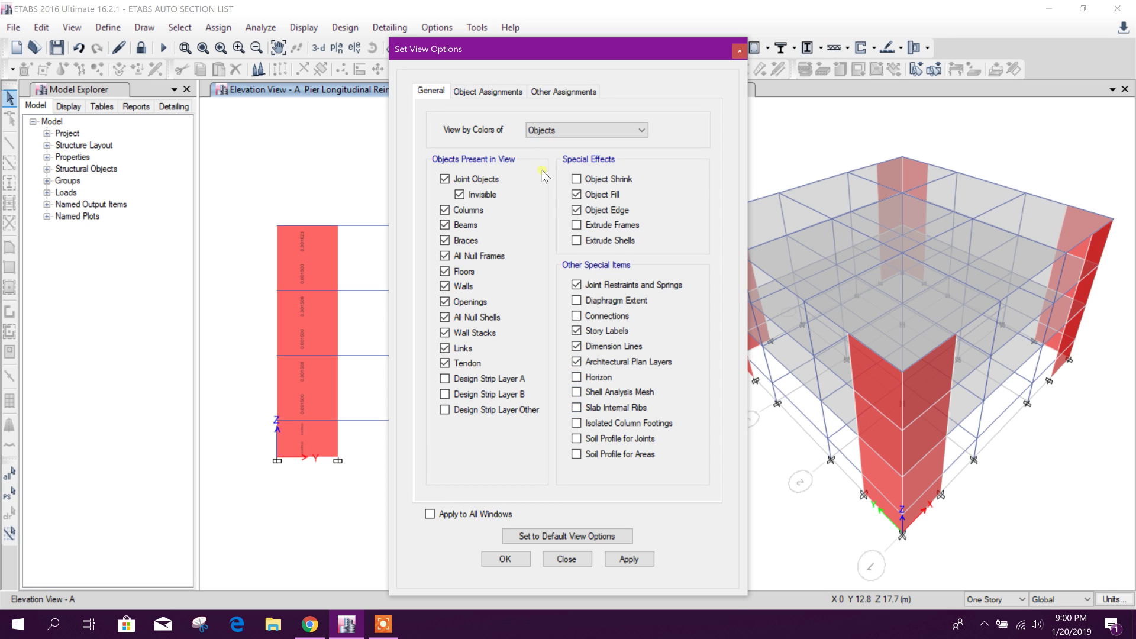
click(503, 92)
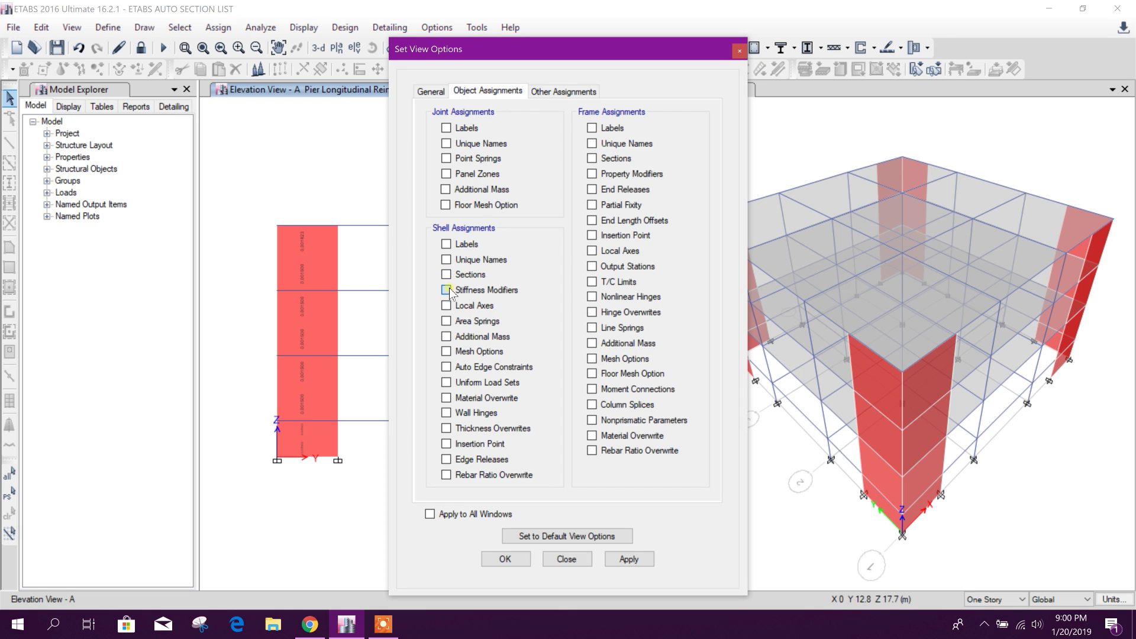
click(629, 560)
click(567, 559)
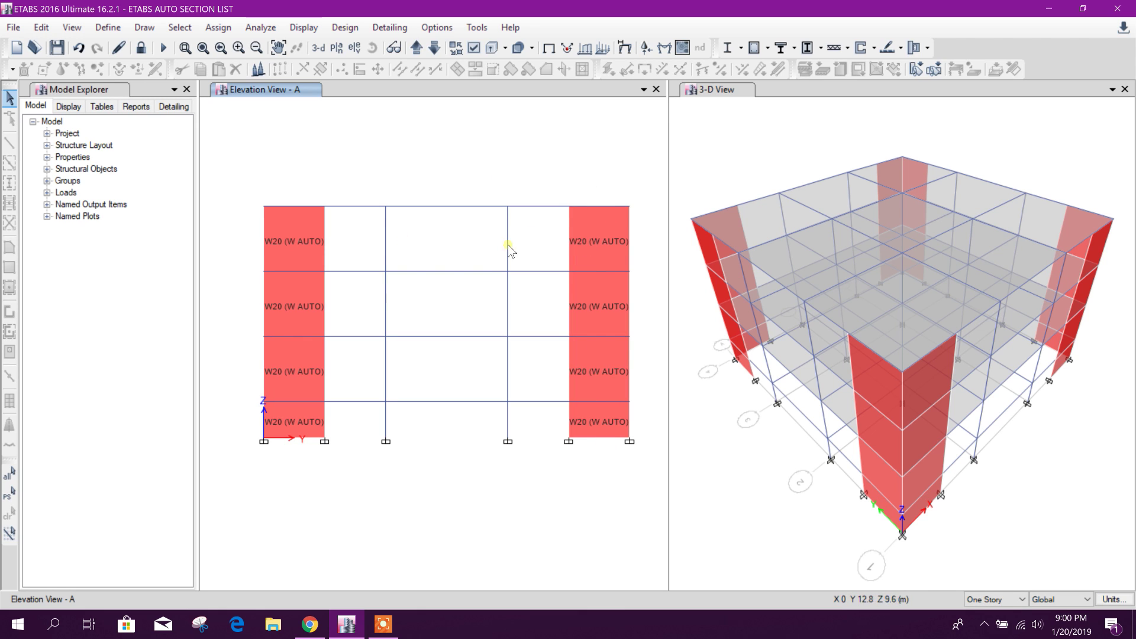
Switch the left window from elevation A back to the default 3-D view.
middle_drag(303, 319, 312, 287)
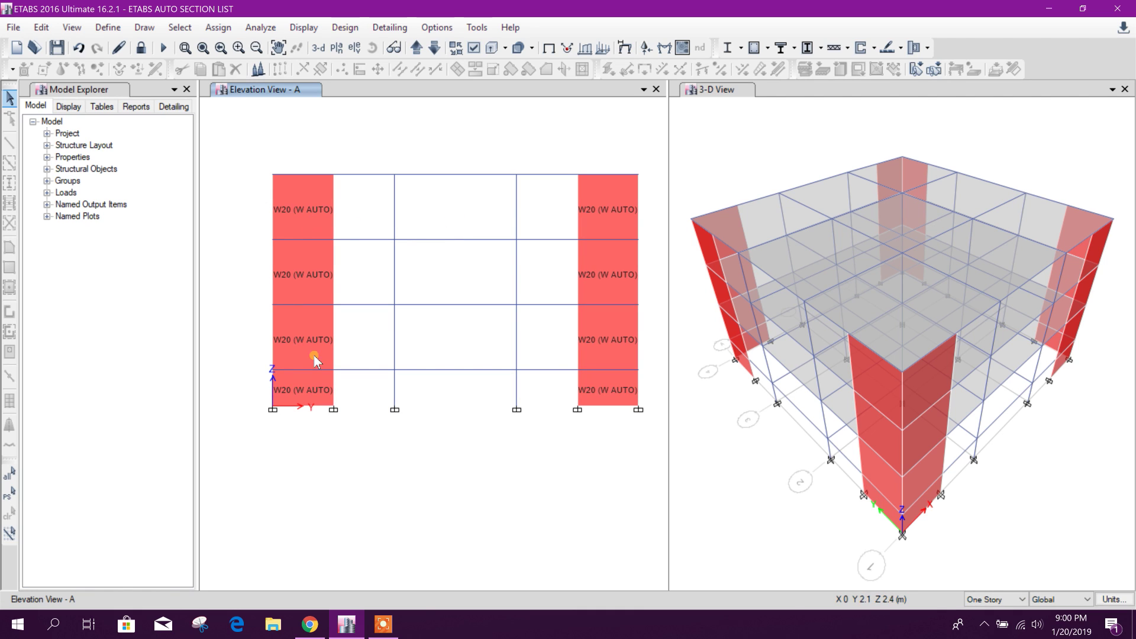
mouse_move(645, 242)
middle_down()
mouse_move(666, 253)
mouse_move(651, 253)
middle_up()
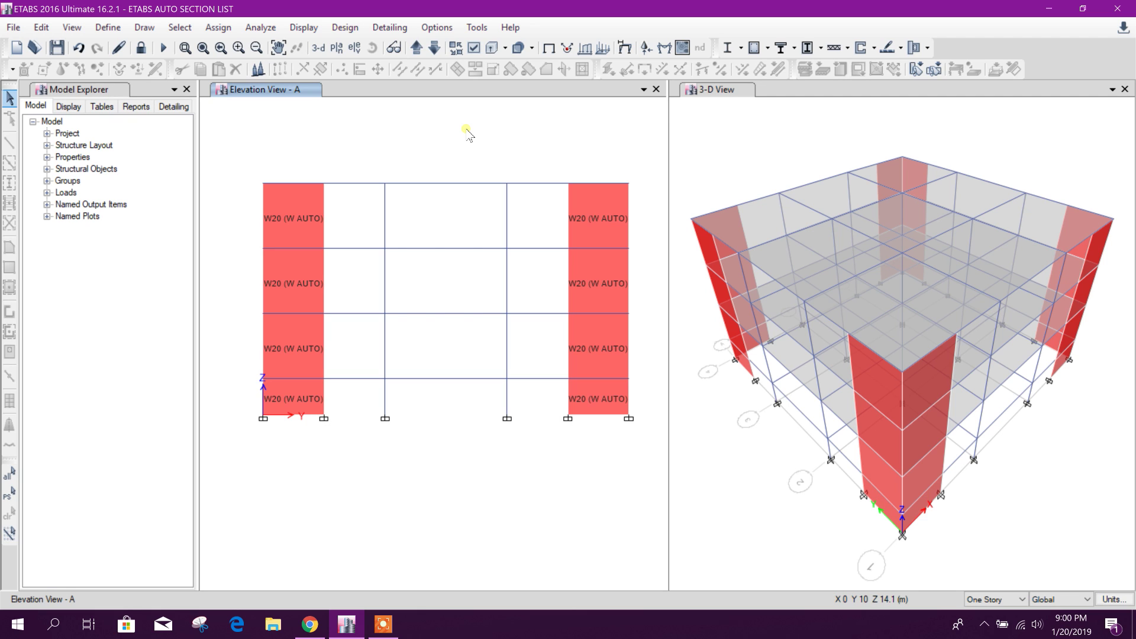
middle_drag(379, 159, 366, 153)
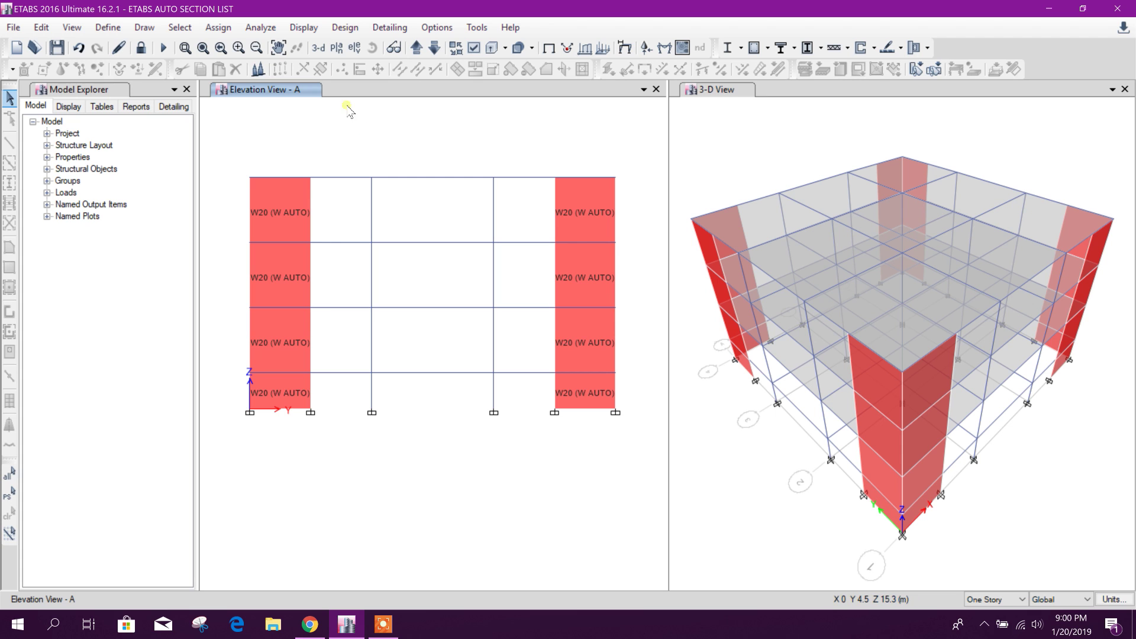
click(319, 49)
Unlock the model, accepting deletion of the analysis results.
click(108, 28)
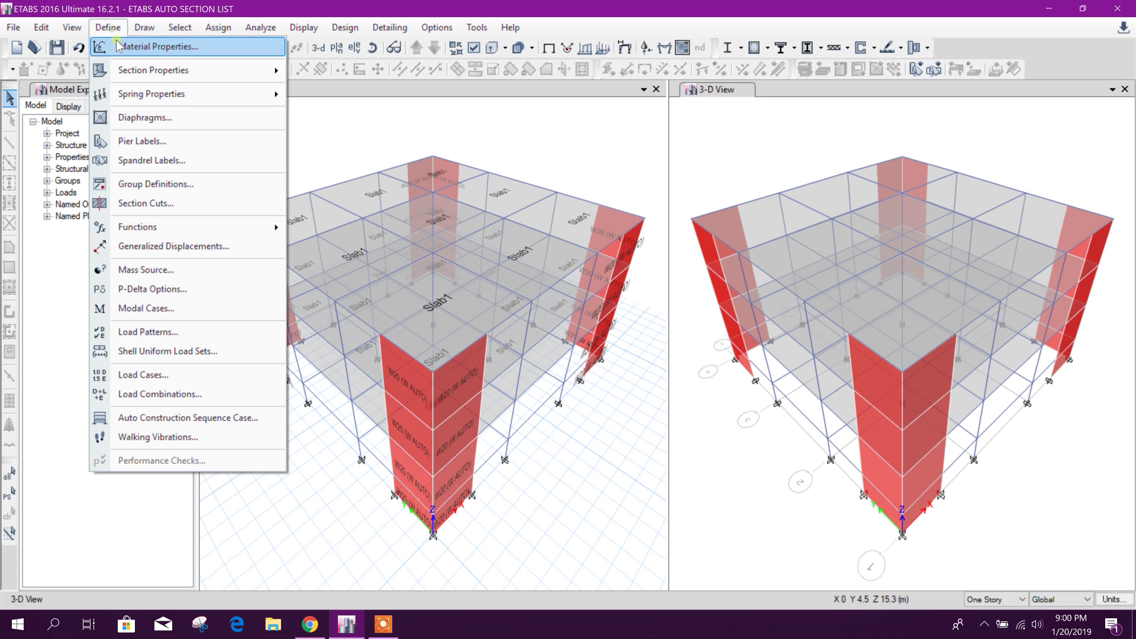
mouse_move(178, 69)
click(408, 69)
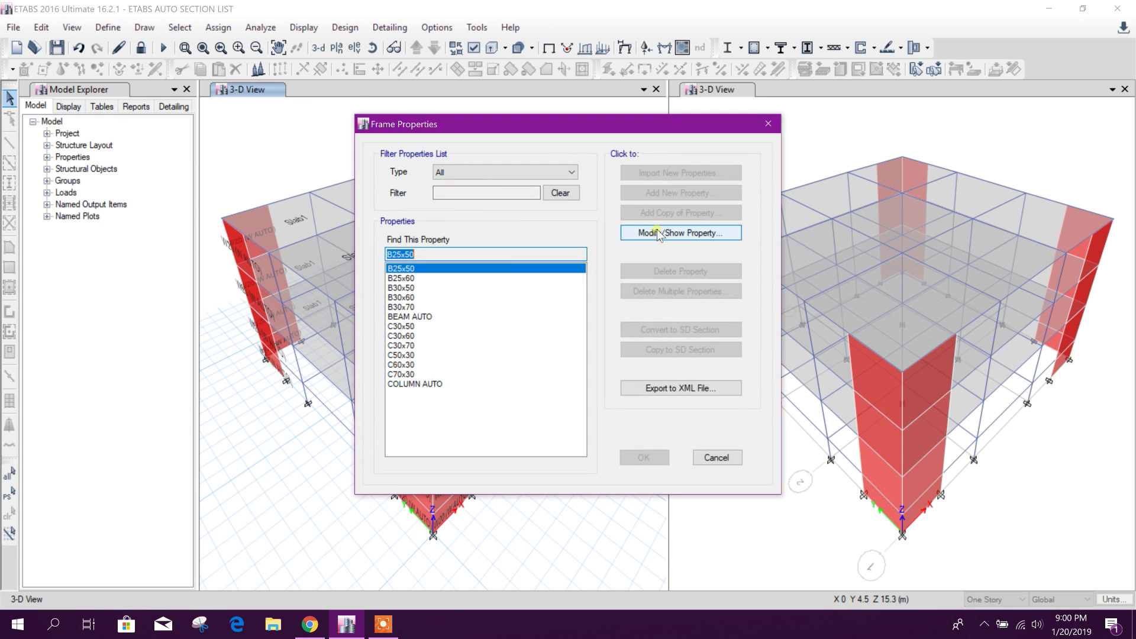
click(717, 457)
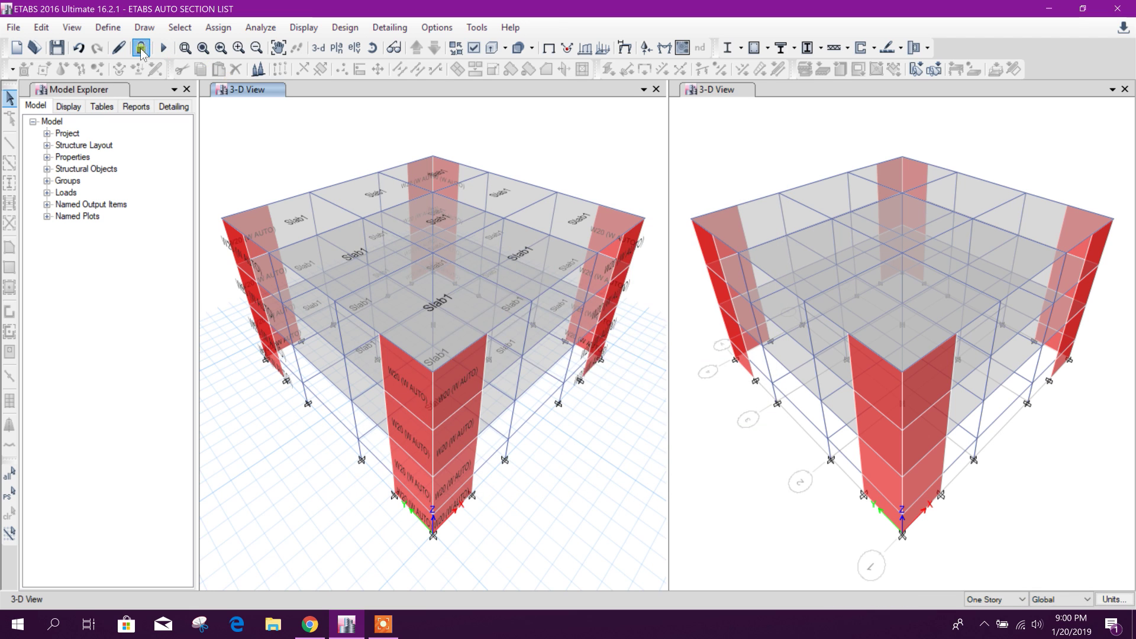
click(141, 48)
click(586, 362)
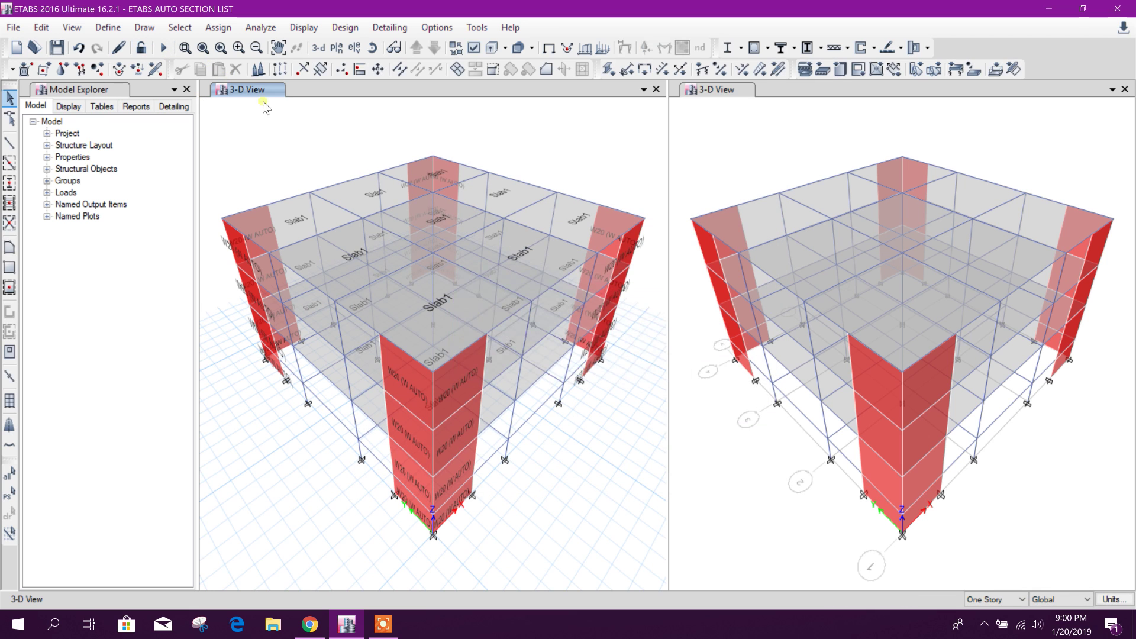
Add a new auto-select frame section FSec1 with Concrete design type.
click(108, 27)
mouse_move(177, 69)
click(332, 70)
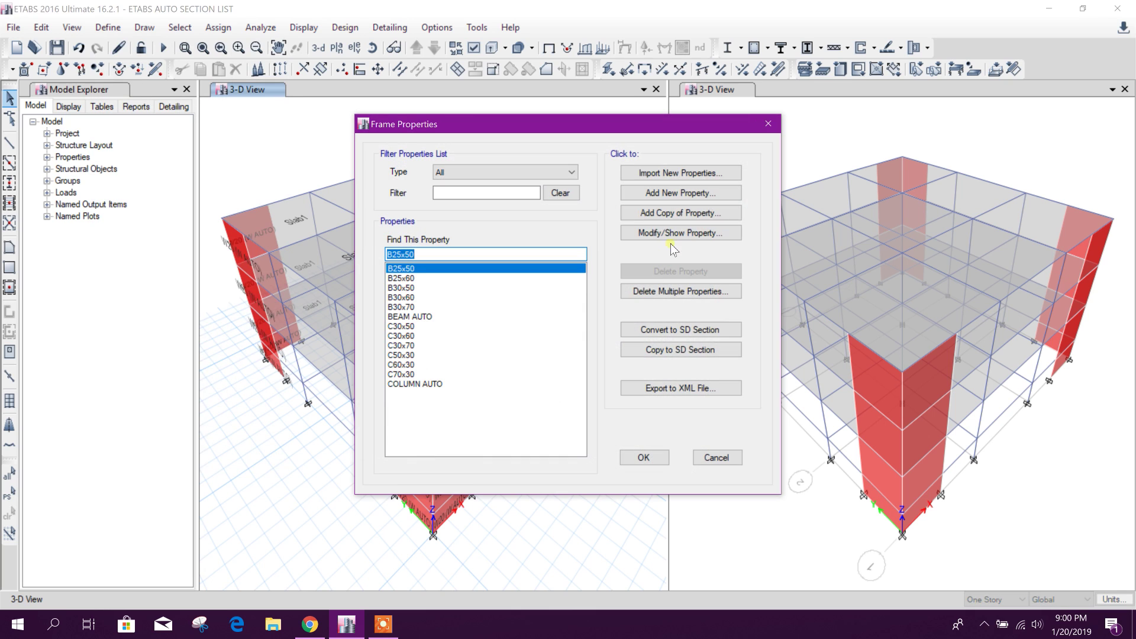
click(691, 197)
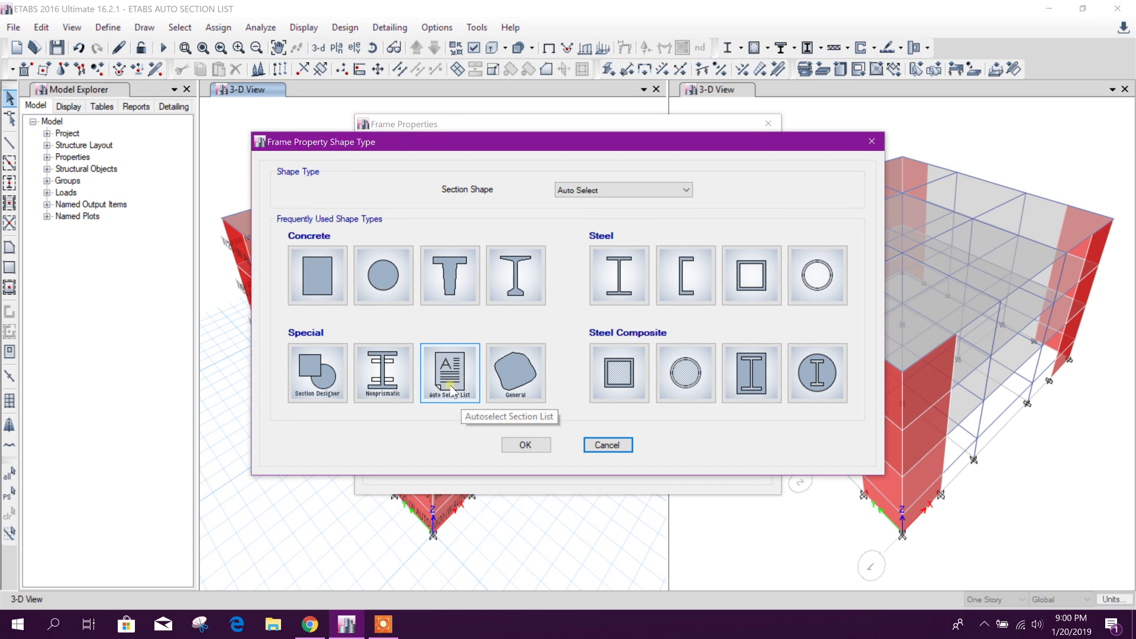
click(451, 378)
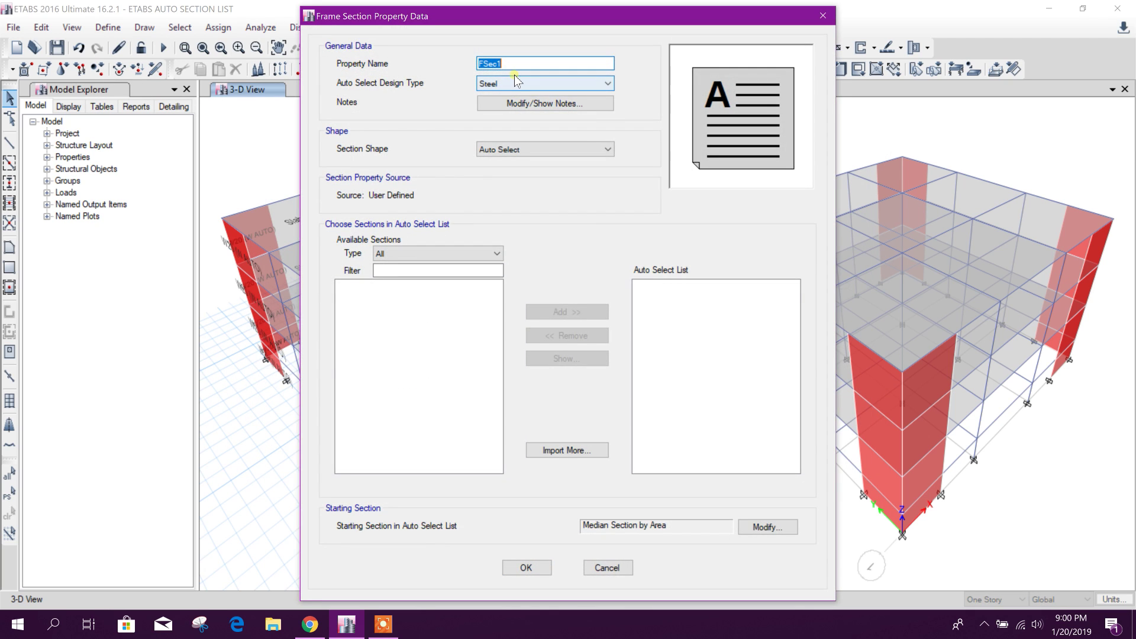
click(604, 84)
click(521, 107)
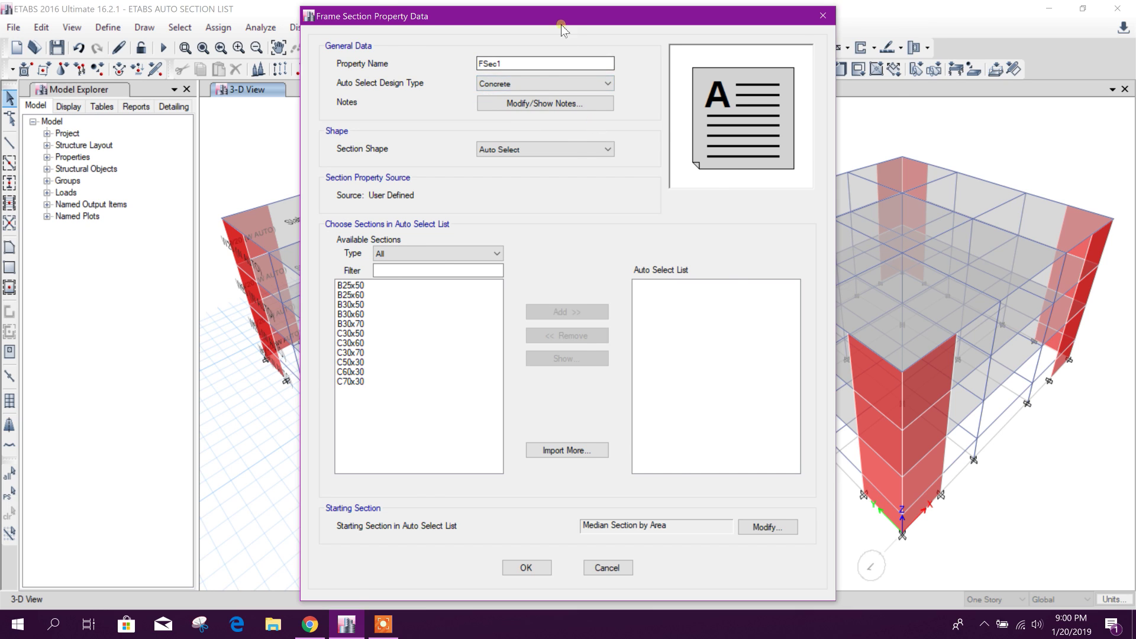
drag(562, 19, 621, 13)
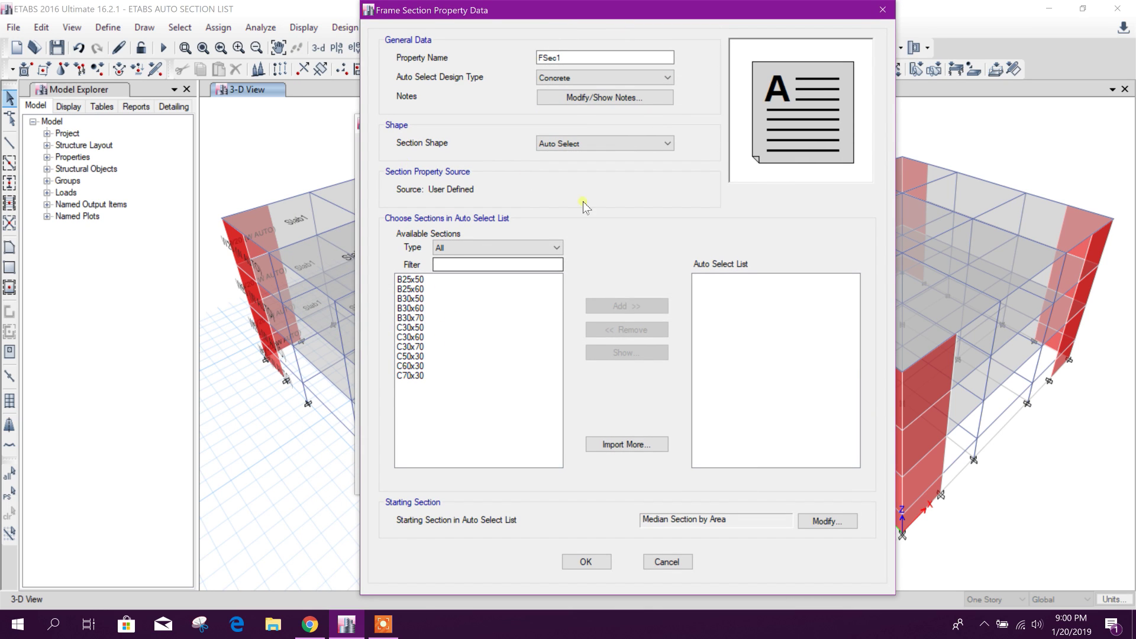